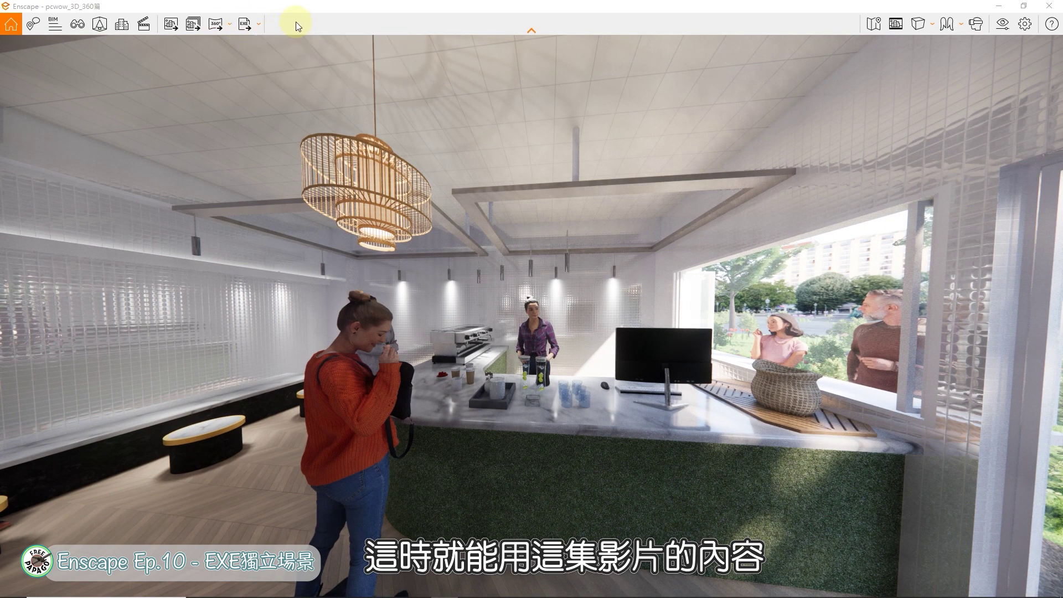
Export the project as the Exe Standalone Enscape__pcwow_3D_360篇.exe in the enscape_o folder and locate the exported file there
click(258, 24)
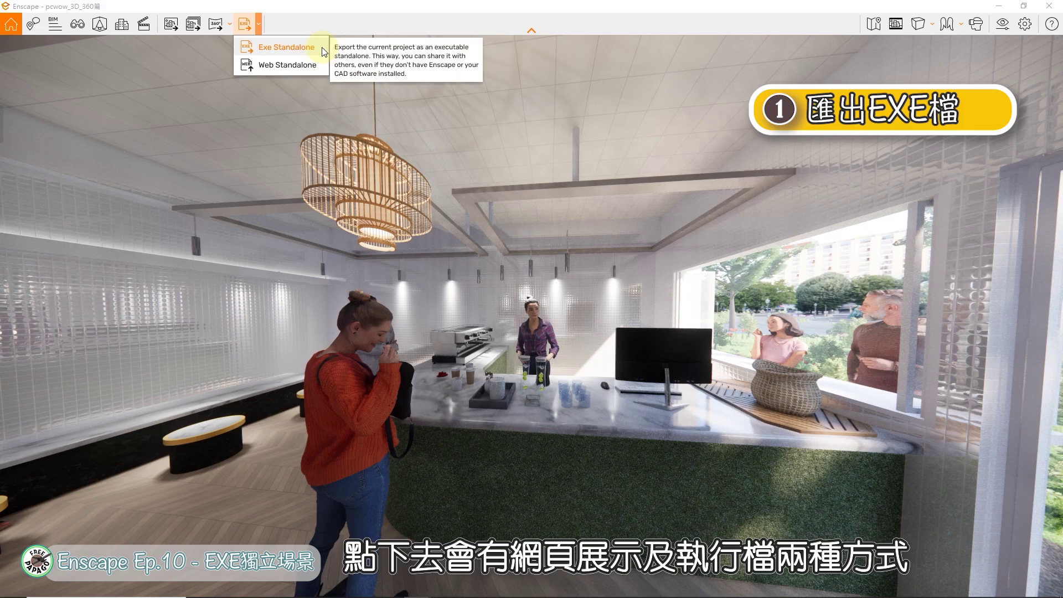
click(286, 47)
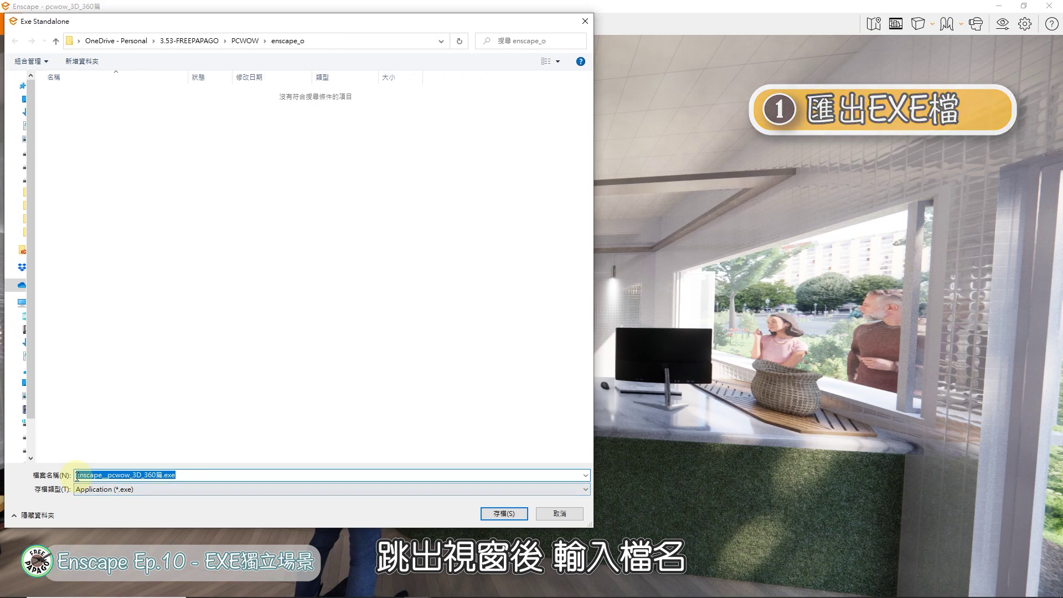
click(114, 493)
click(117, 499)
click(123, 493)
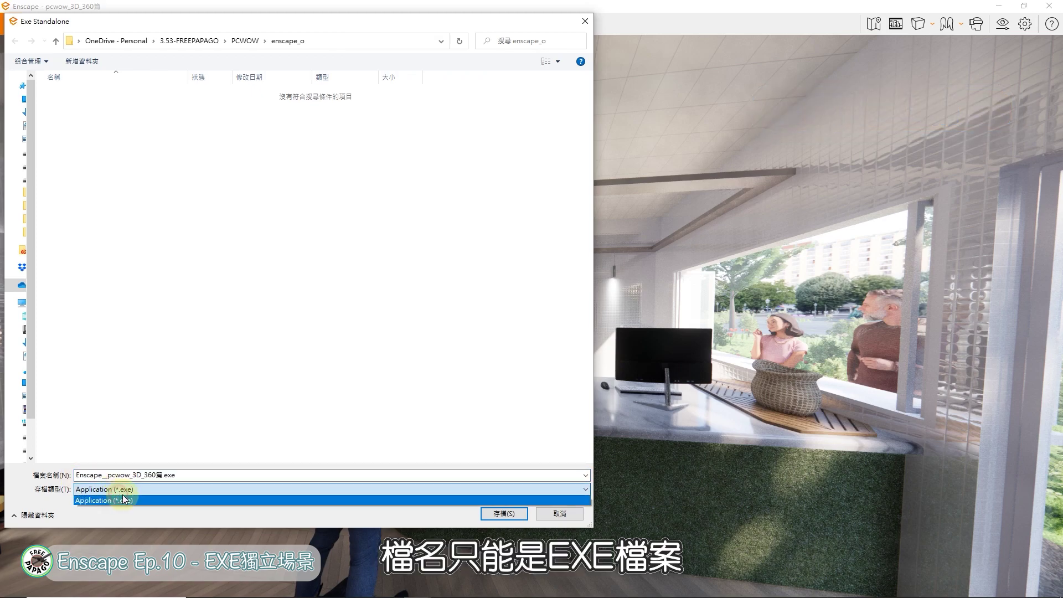
click(176, 493)
click(510, 515)
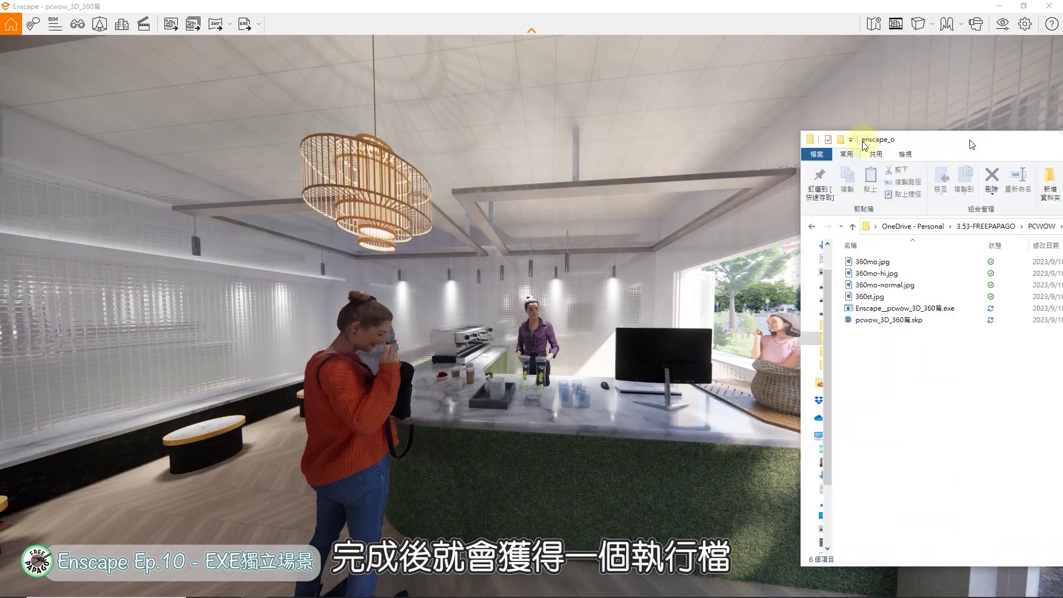
drag(972, 145, 688, 136)
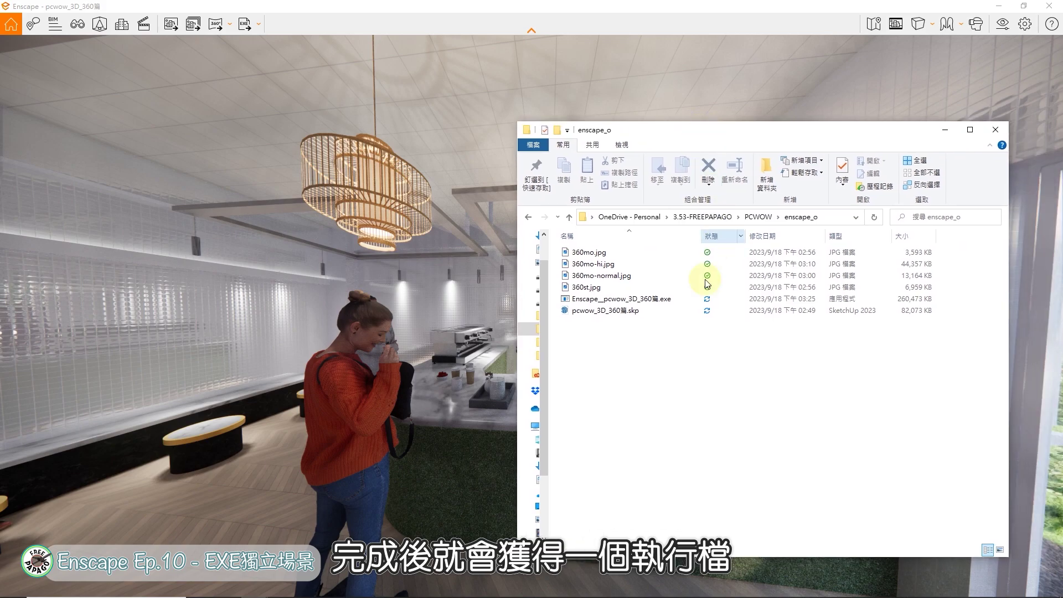
click(669, 301)
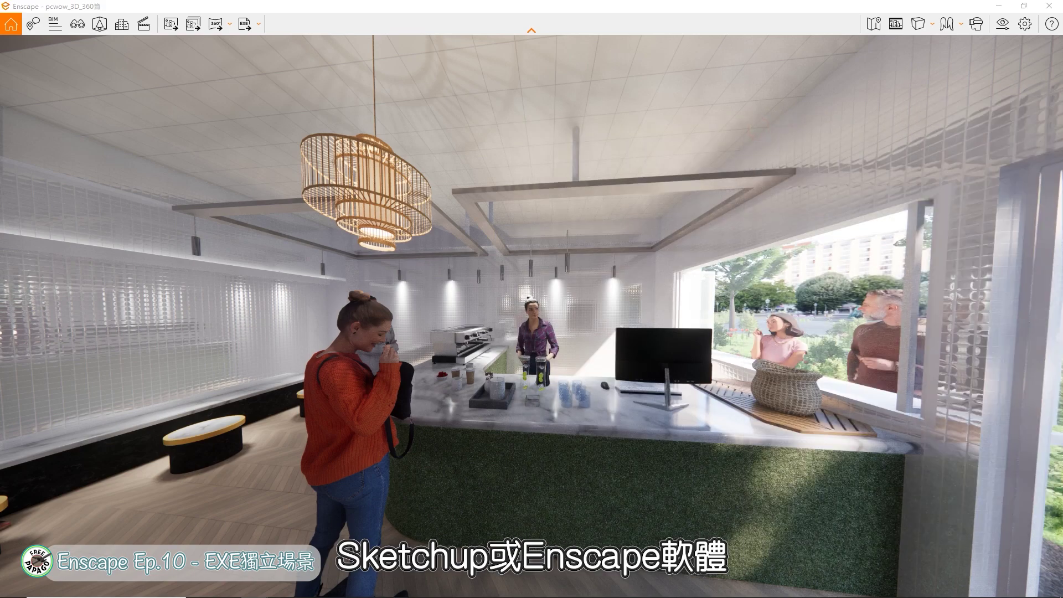
Export the current project as a Web Standalone
click(258, 24)
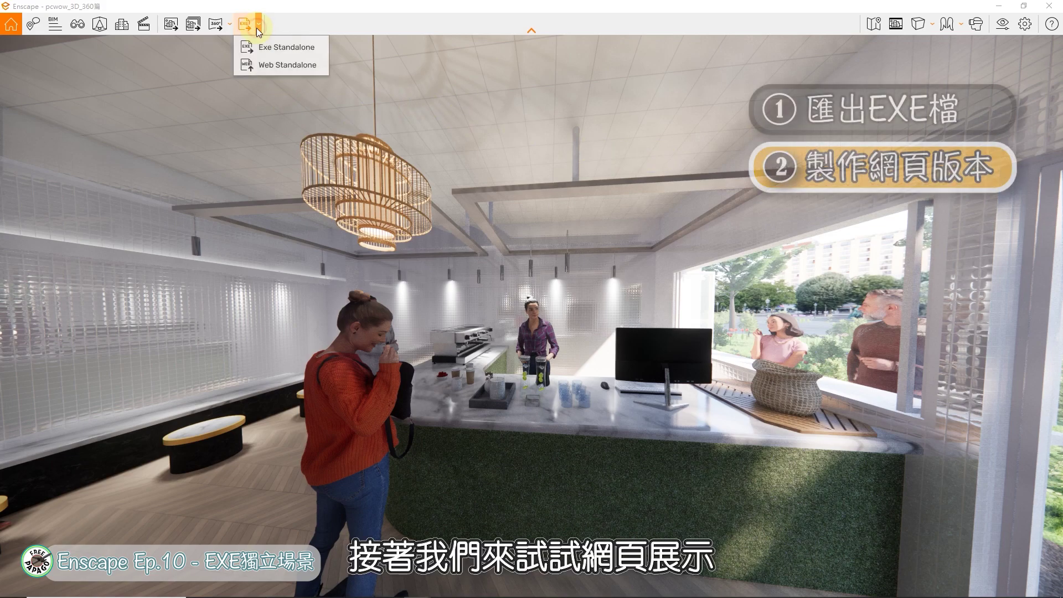
click(321, 66)
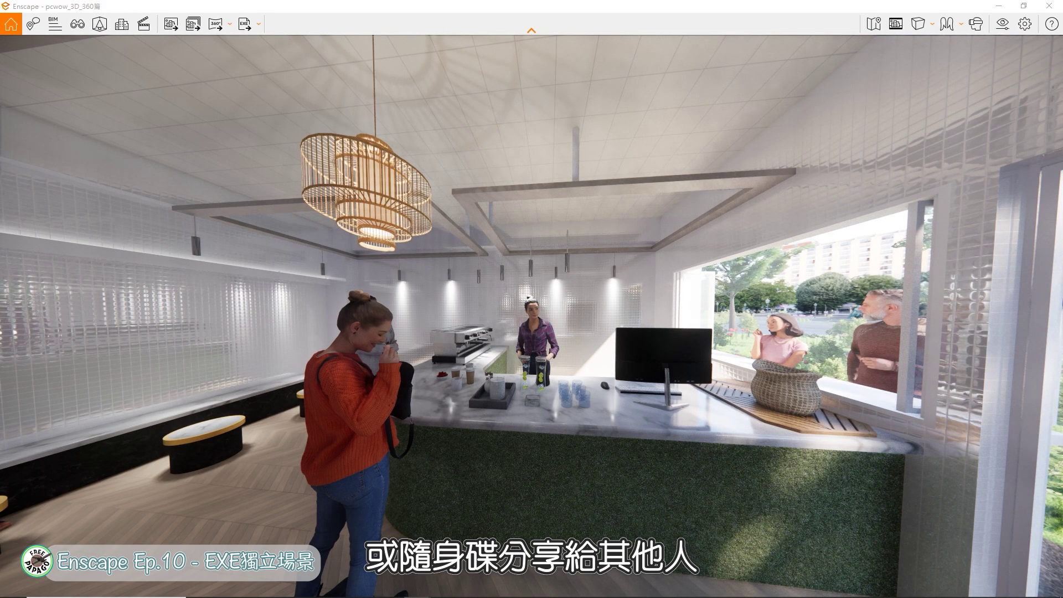
mouse_move(532, 286)
mouse_down()
mouse_move(513, 286)
mouse_move(523, 287)
mouse_up()
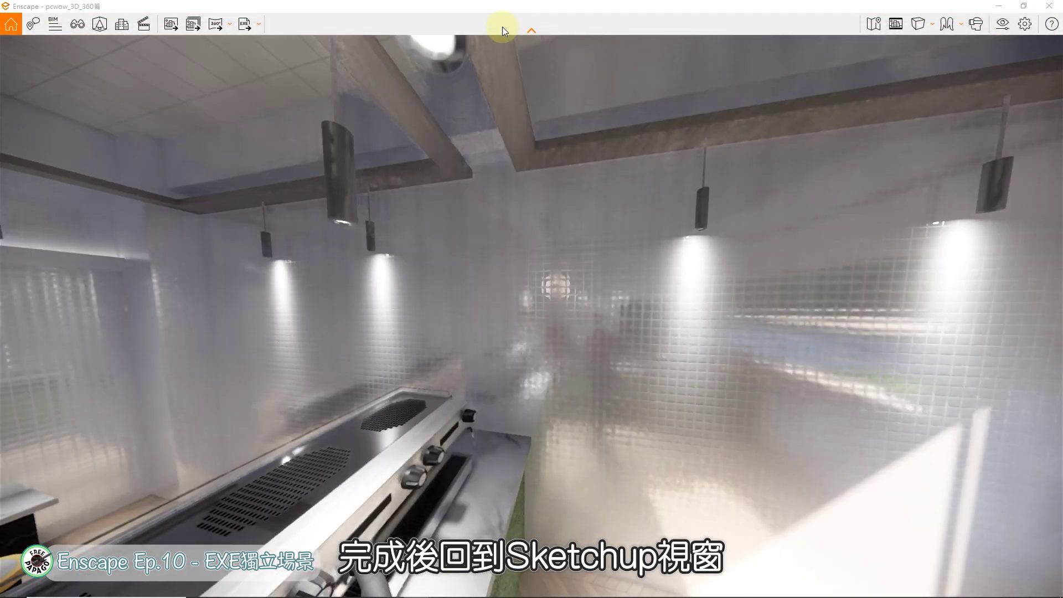
Return to SketchUp, open Enscape's Upload Management and check the Web Standalones uploaded for the pcwow_3D_360篇 project
drag(497, 10, 506, 137)
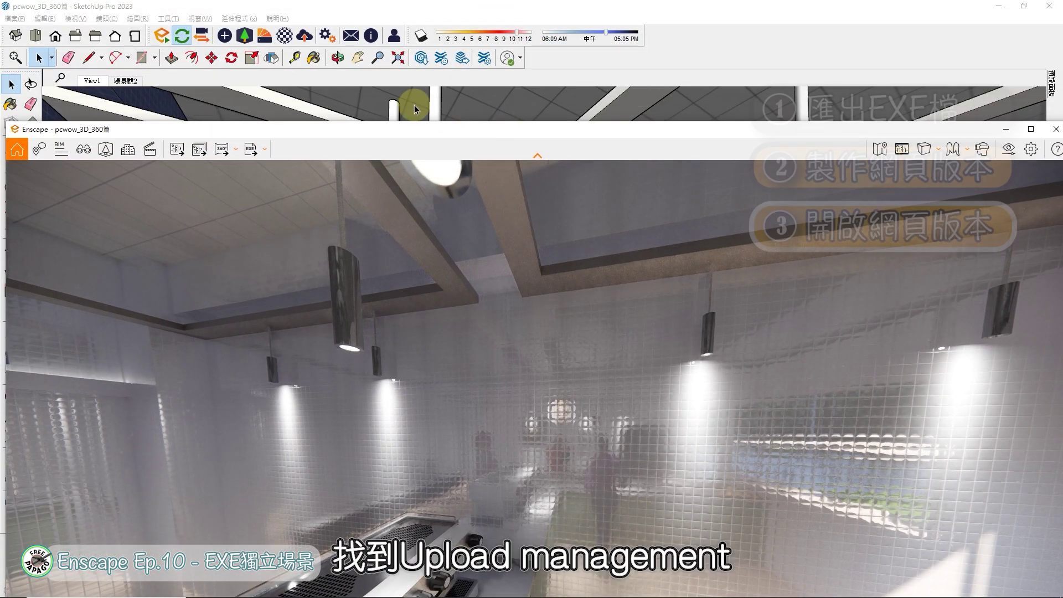
click(304, 36)
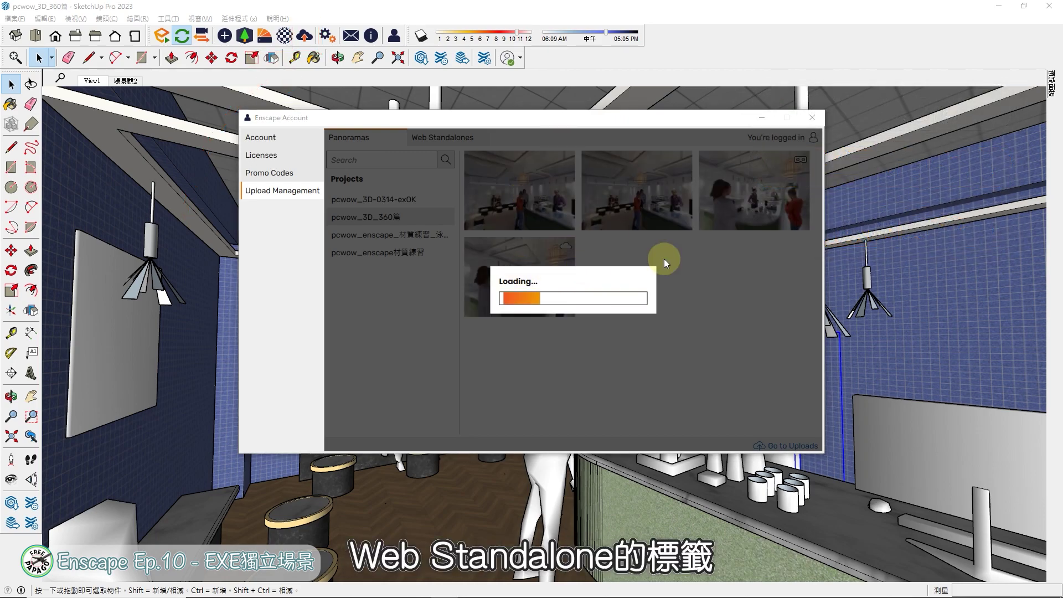
click(475, 142)
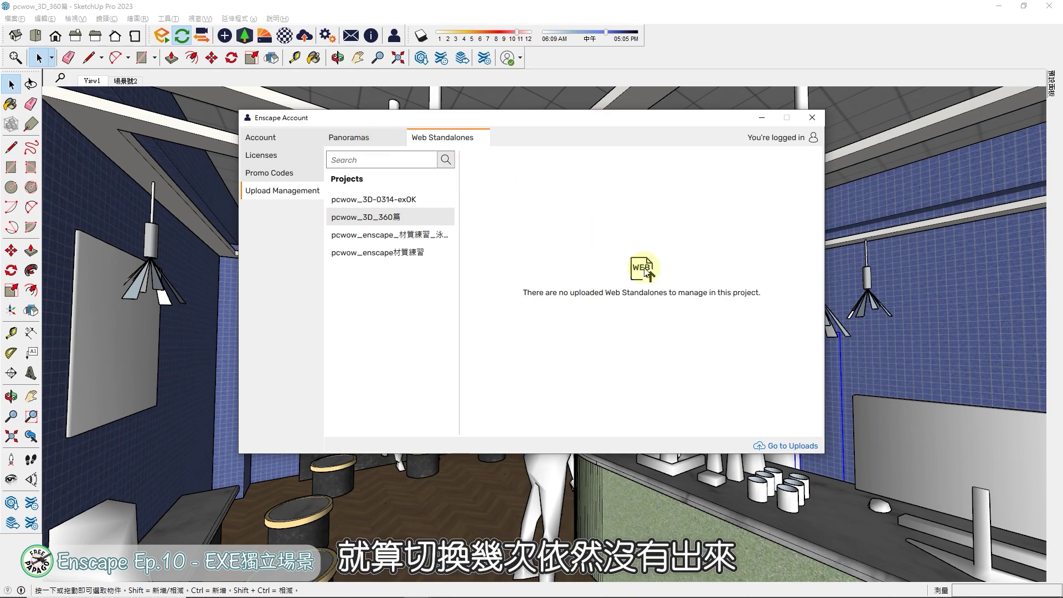
click(377, 139)
click(450, 139)
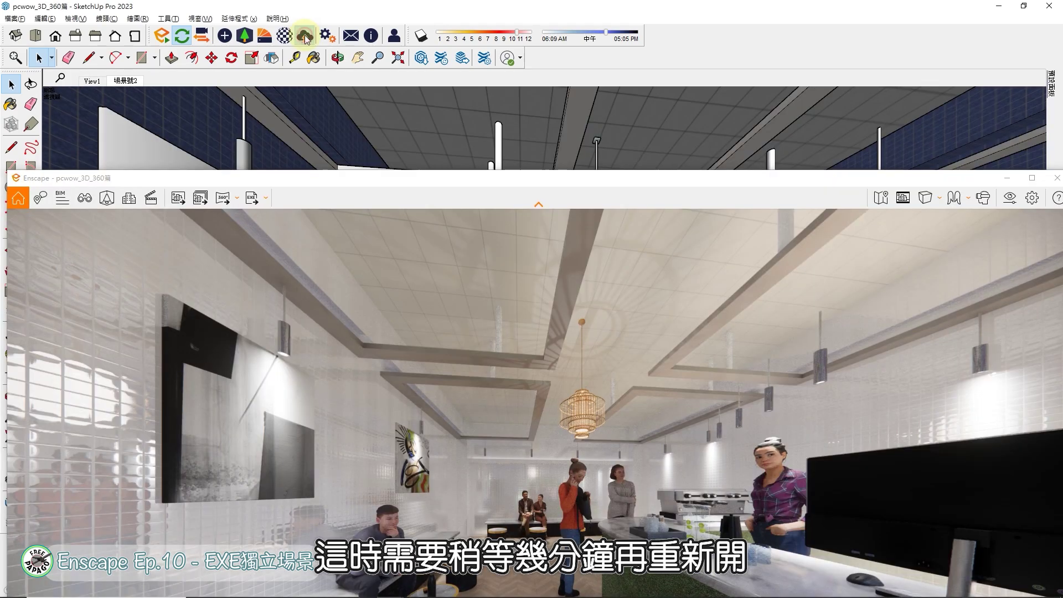
Reopen Upload Management, show the Web Standalones of the pcwow_3D_360篇 project and open the uploaded scene in the web browser
click(305, 36)
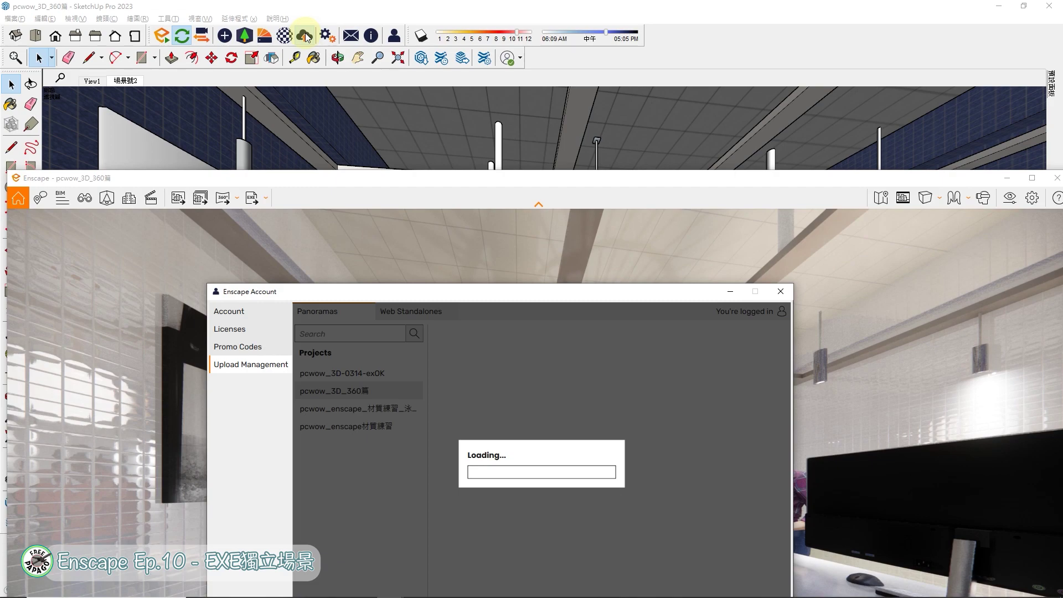
click(362, 392)
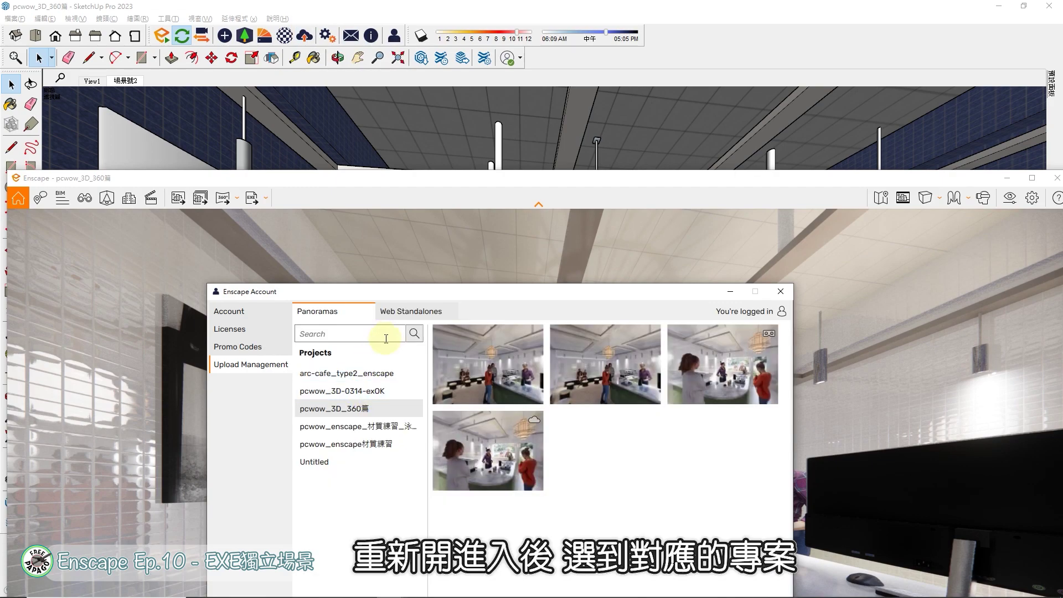
click(443, 312)
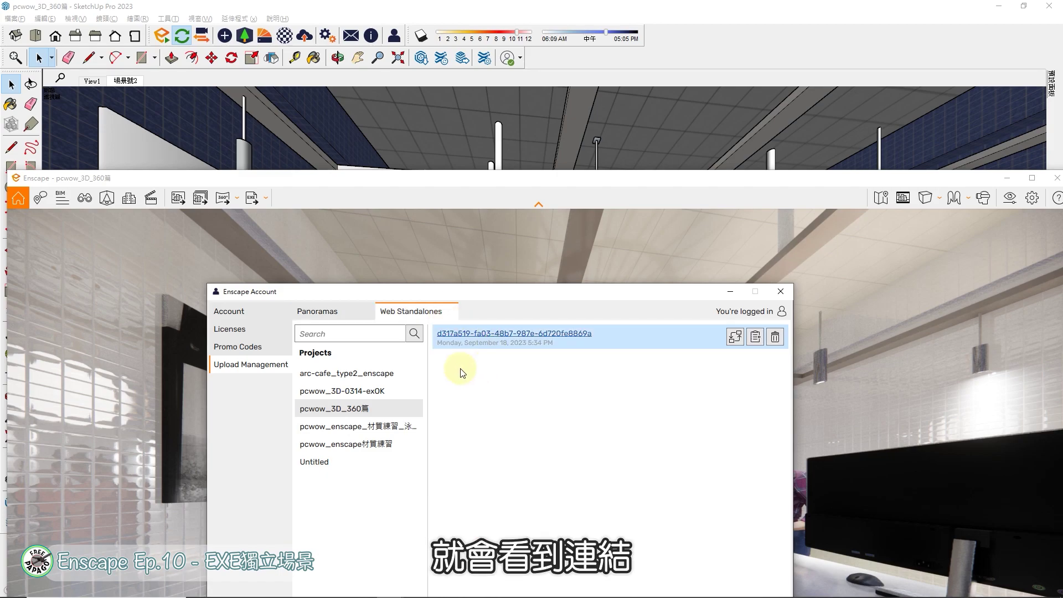
mouse_move(523, 335)
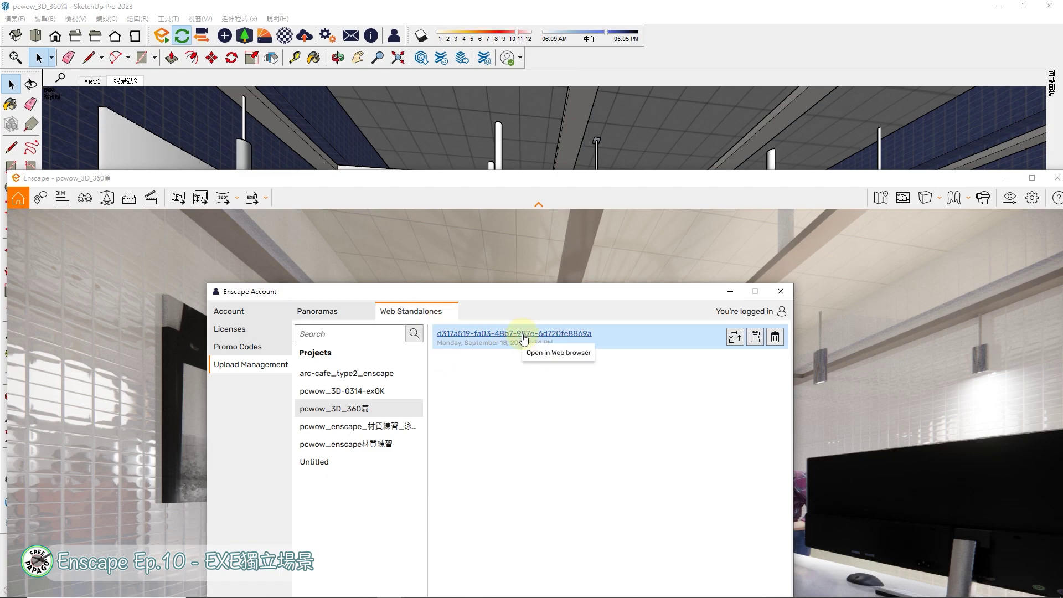
click(523, 334)
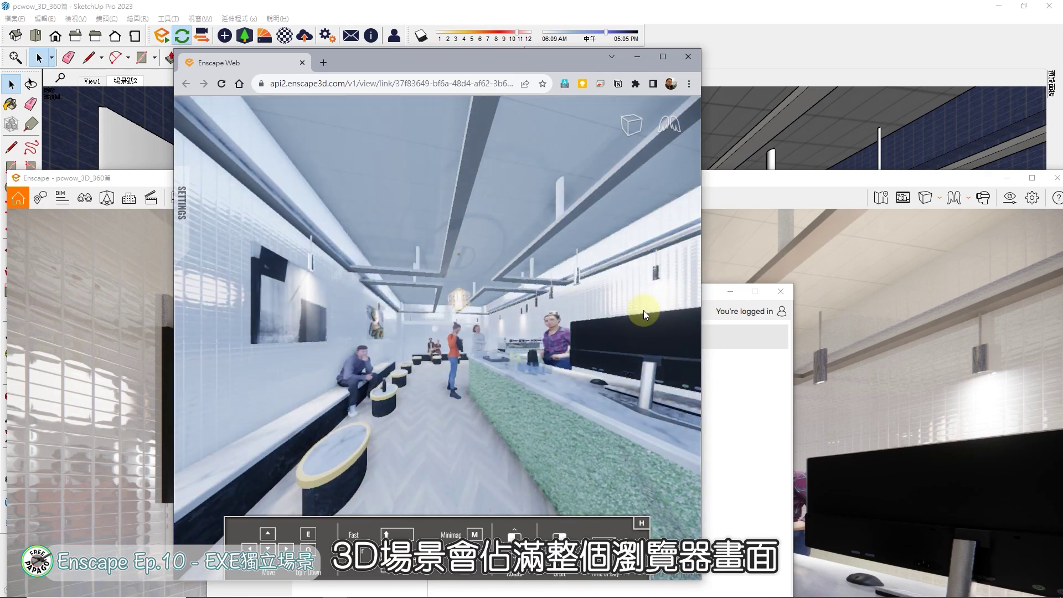
Maximize the browser window and look around the café interior in the web scene
drag(495, 258, 520, 258)
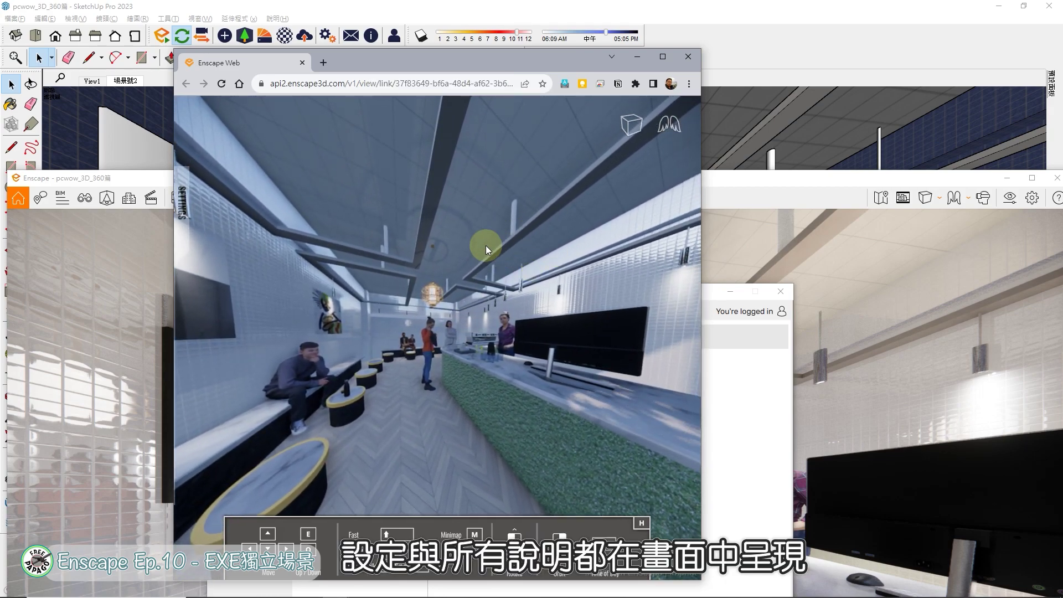
click(662, 56)
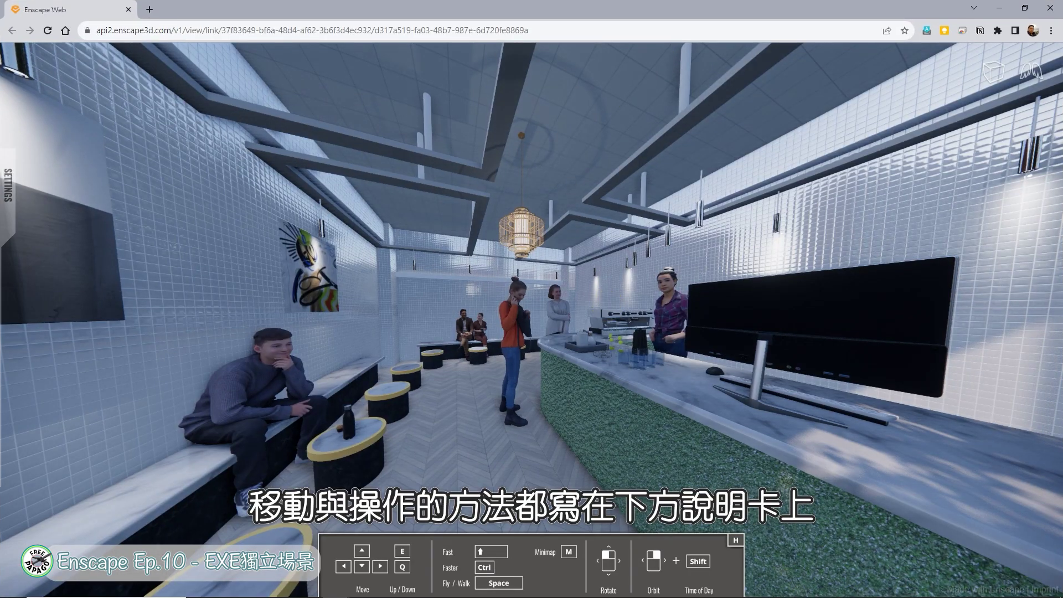
click(553, 222)
mouse_move(593, 340)
mouse_down()
mouse_move(566, 339)
mouse_move(595, 339)
mouse_up()
mouse_move(592, 330)
right_down()
mouse_move(559, 330)
mouse_move(614, 330)
mouse_move(592, 330)
right_up()
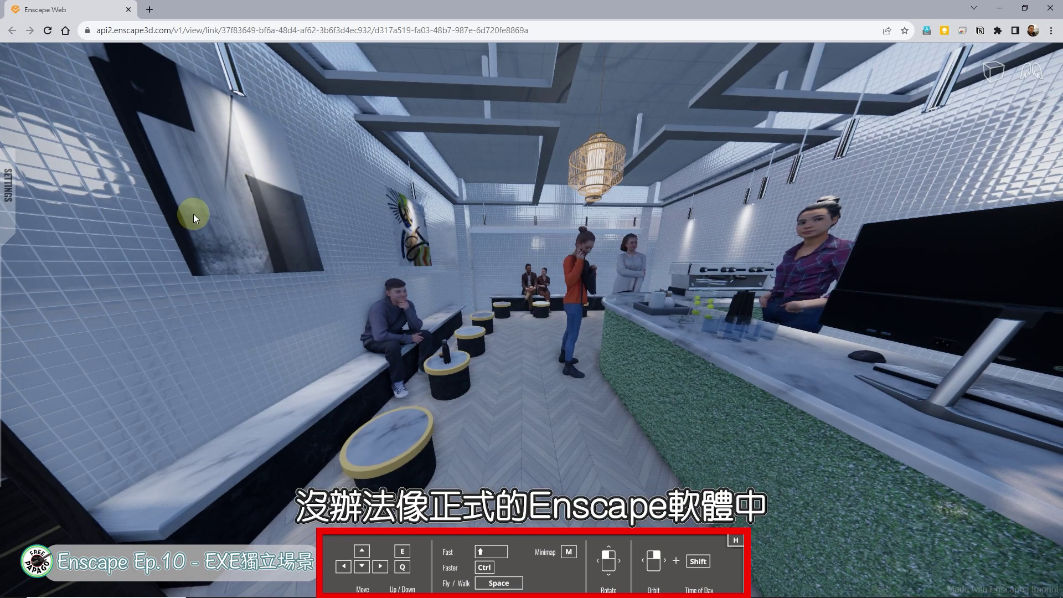
drag(582, 294, 582, 260)
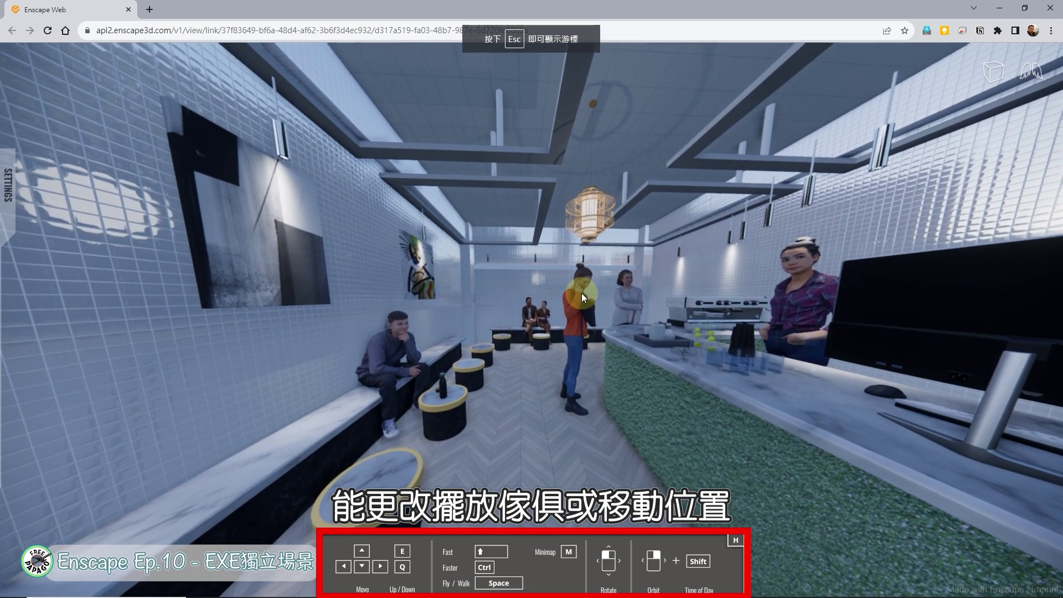
Open the web viewer's settings and review the Visual and Input options
click(8, 183)
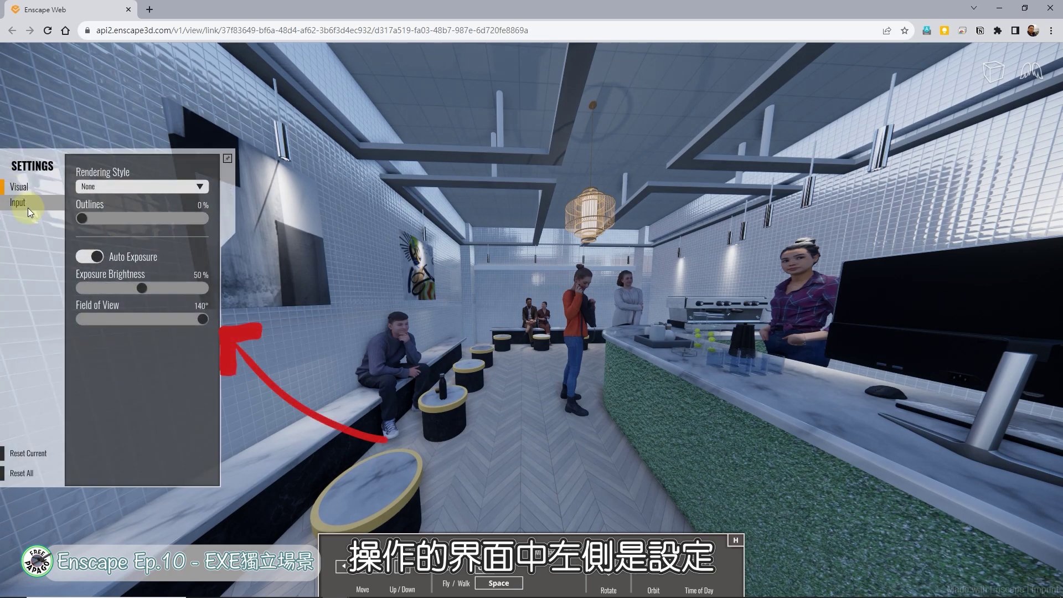
click(28, 208)
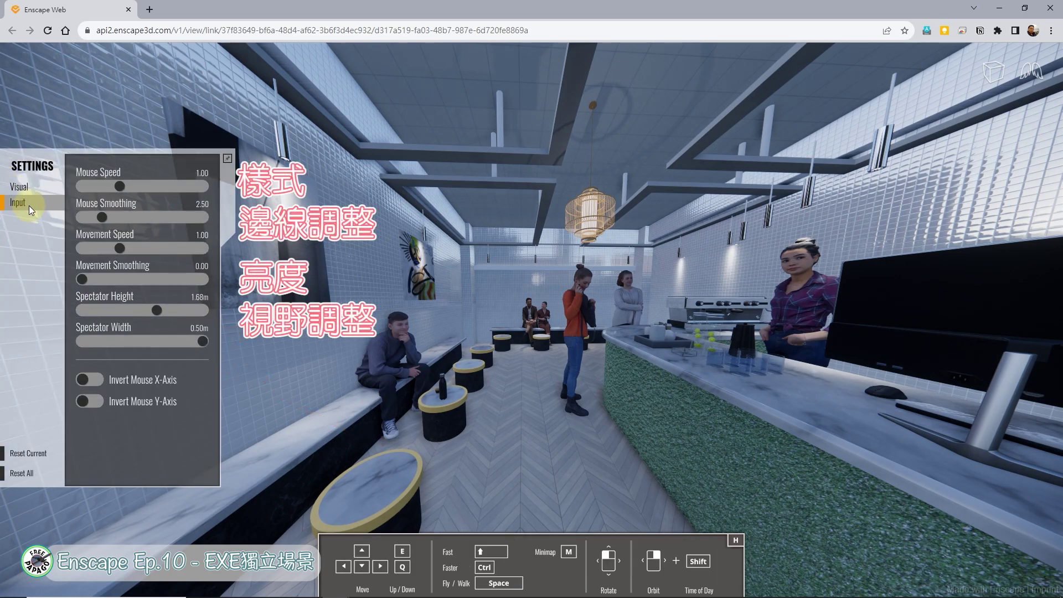
click(29, 185)
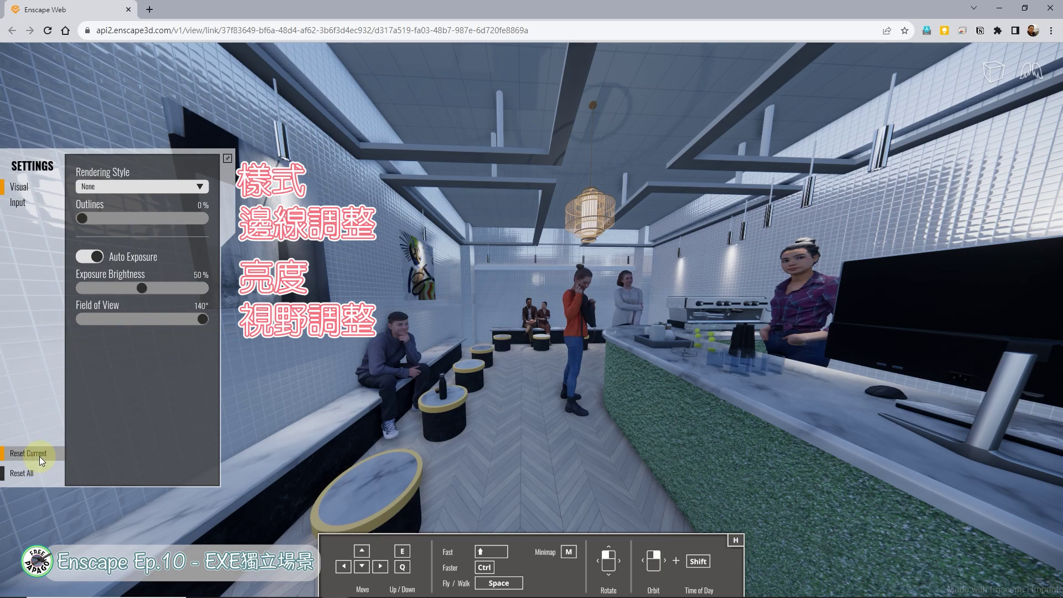
click(31, 204)
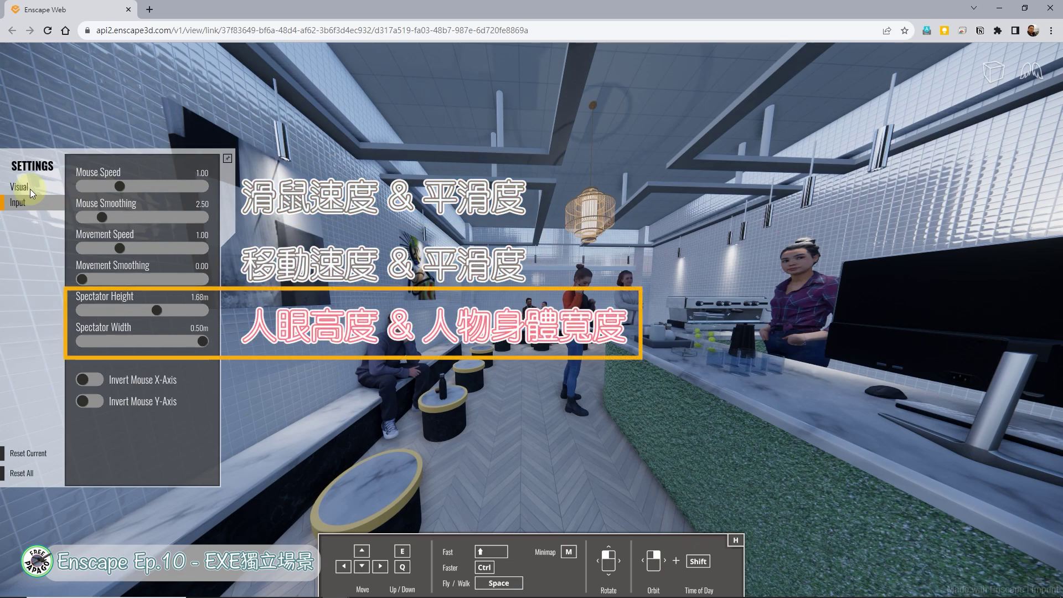
click(30, 188)
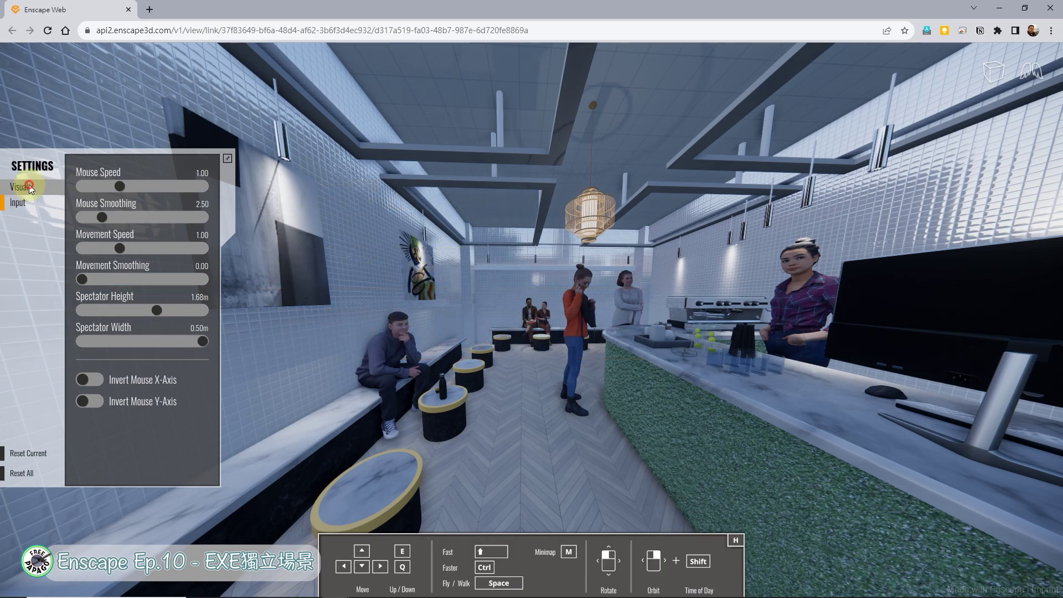
Switch the web scene's projection to two-point perspective and inspect the café interior with it
click(992, 75)
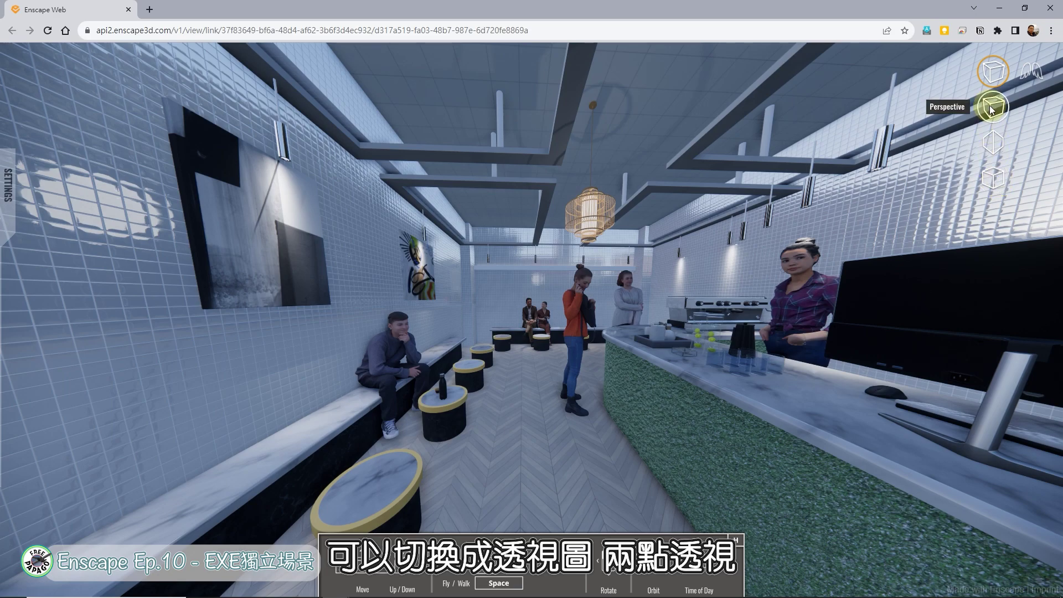
click(992, 144)
drag(719, 334, 694, 210)
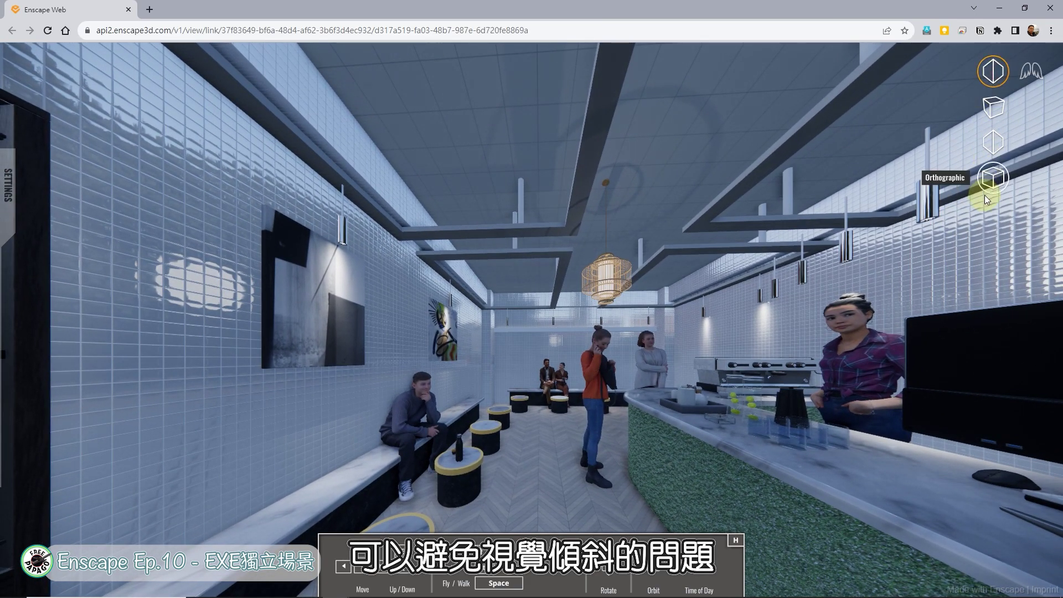
Switch the projection to Orthographic and rotate the scene to a level front elevation of the building
click(996, 184)
click(723, 309)
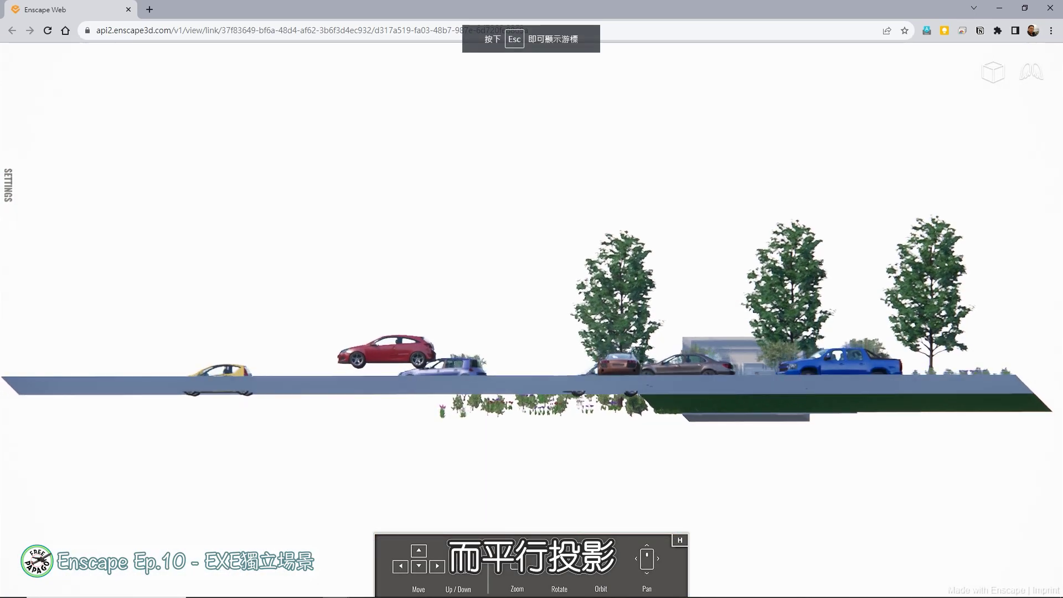
drag(723, 308, 789, 355)
click(748, 350)
key(w)
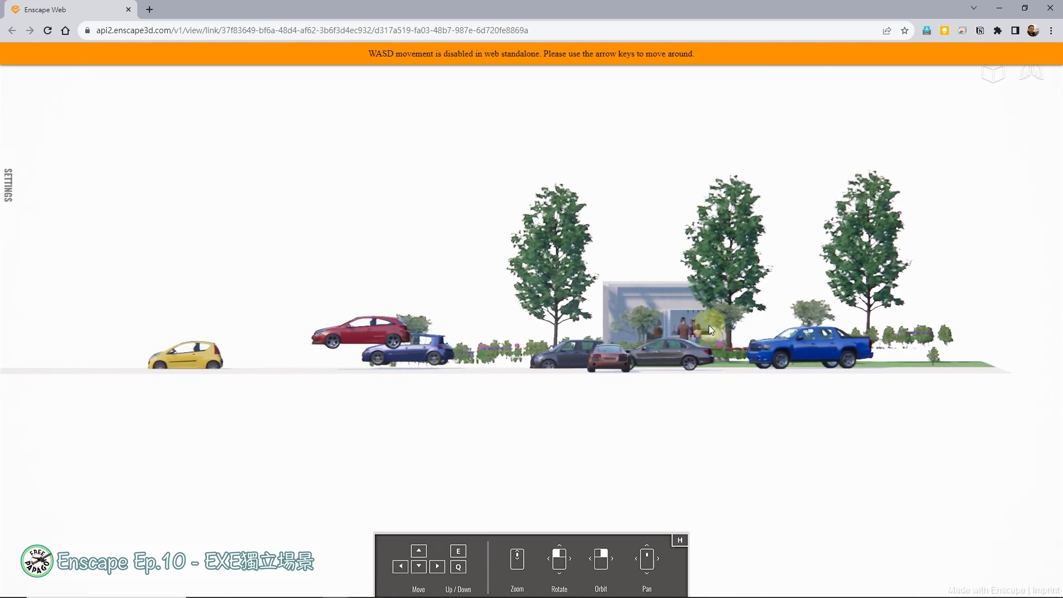
Zoom in on the café's shopfront and move sideways along it to examine the foreground cars and trees
scroll(669, 324, up, 5)
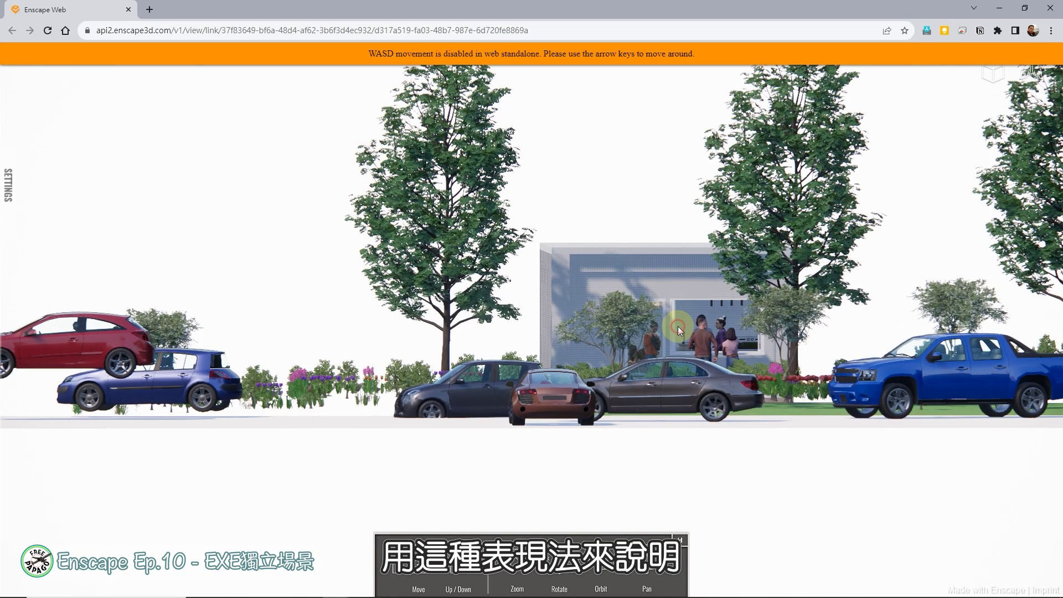
scroll(679, 328, up, 2)
scroll(689, 337, up, 4)
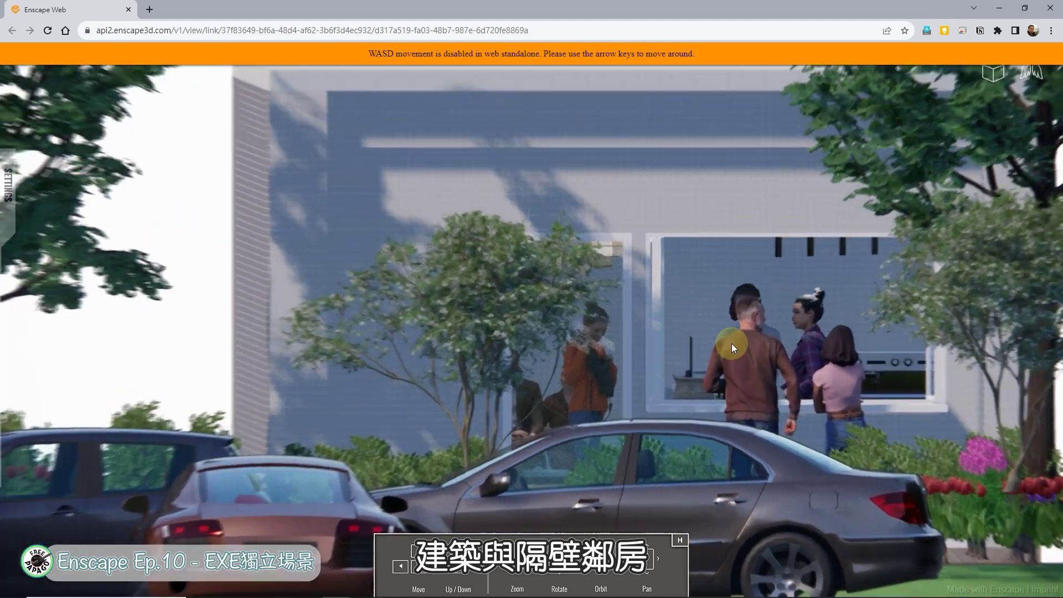
drag(741, 345, 446, 343)
key(Right)
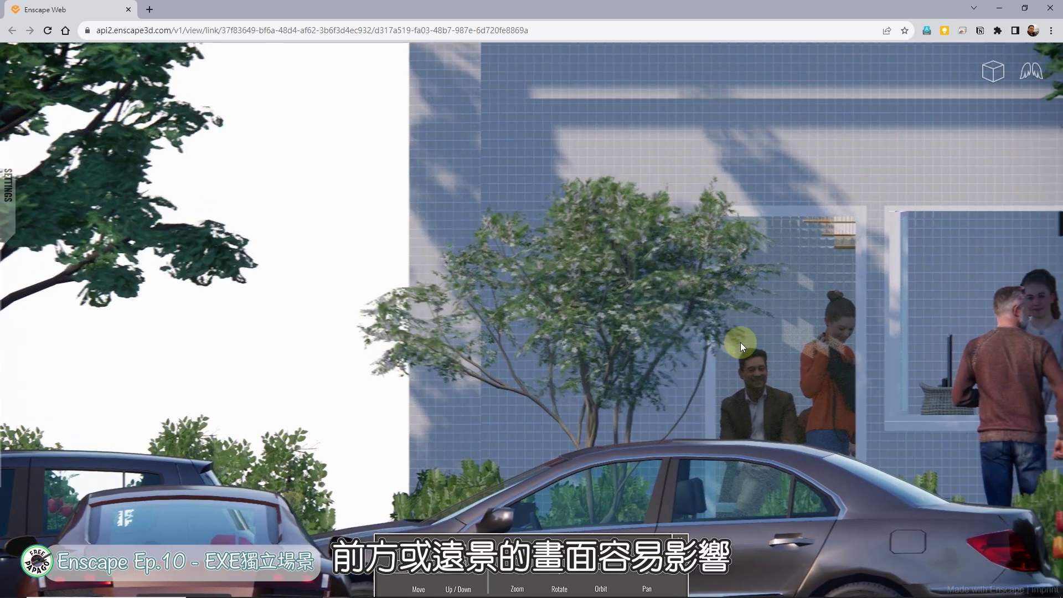
key(d)
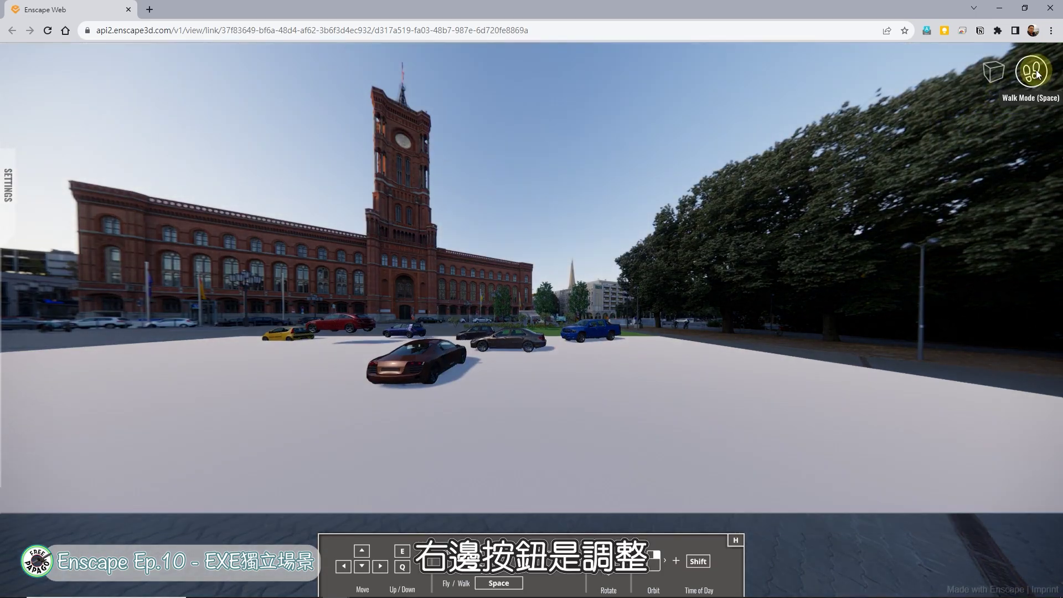
Switch the web scene to Fly mode and fly from the open plaza past the ground slab into the café interior
click(1033, 72)
drag(869, 178, 786, 227)
key(w)
key(Up)
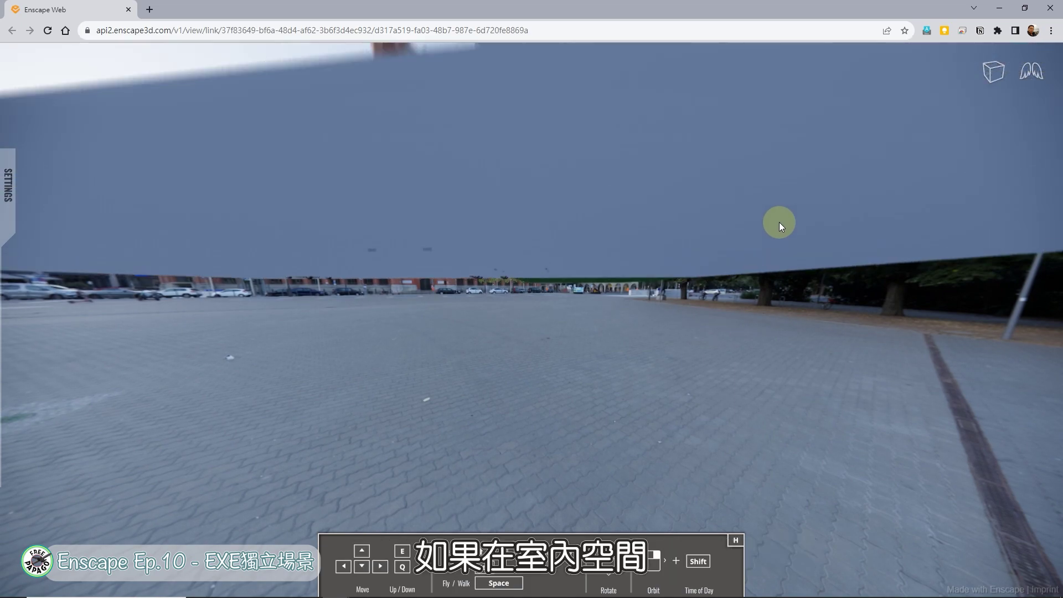
key(e)
drag(757, 244, 388, 245)
key(w)
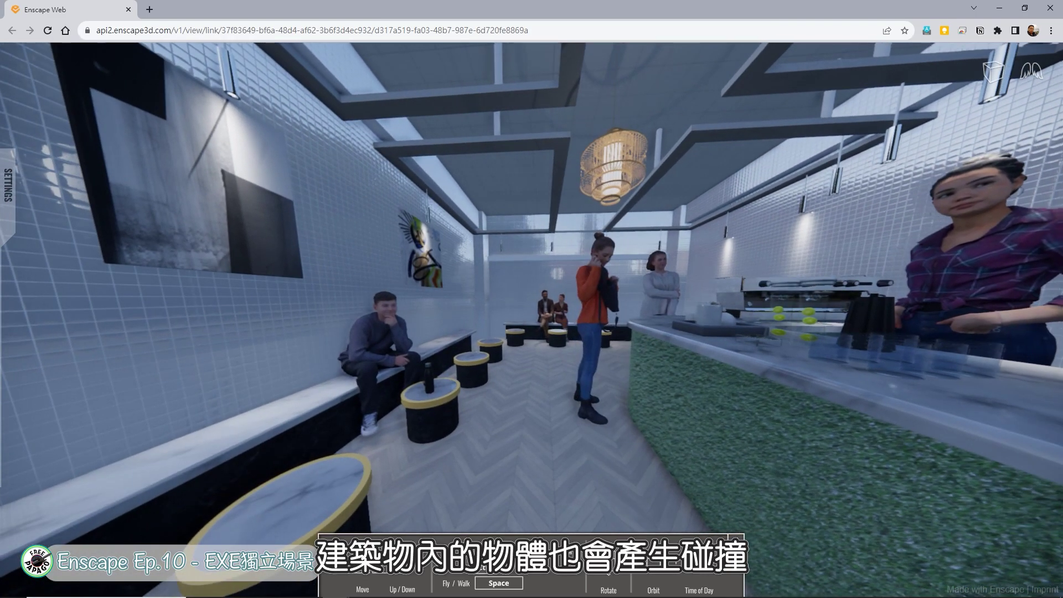
Switch to Walk mode and walk through the café past the stools and around the counter toward the entrance
click(816, 84)
click(1029, 68)
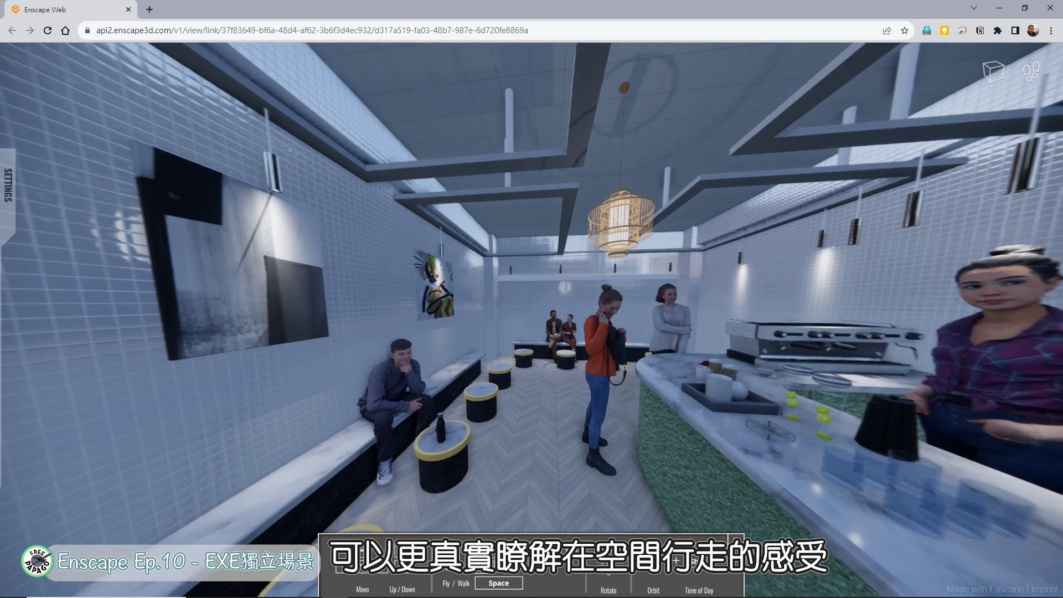
key(w)
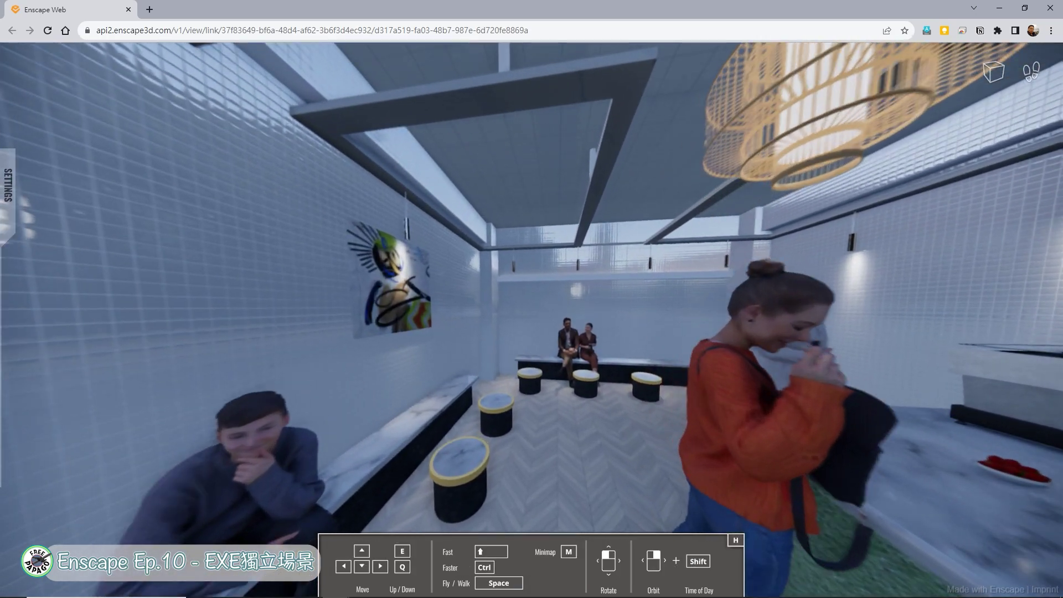
key(w)
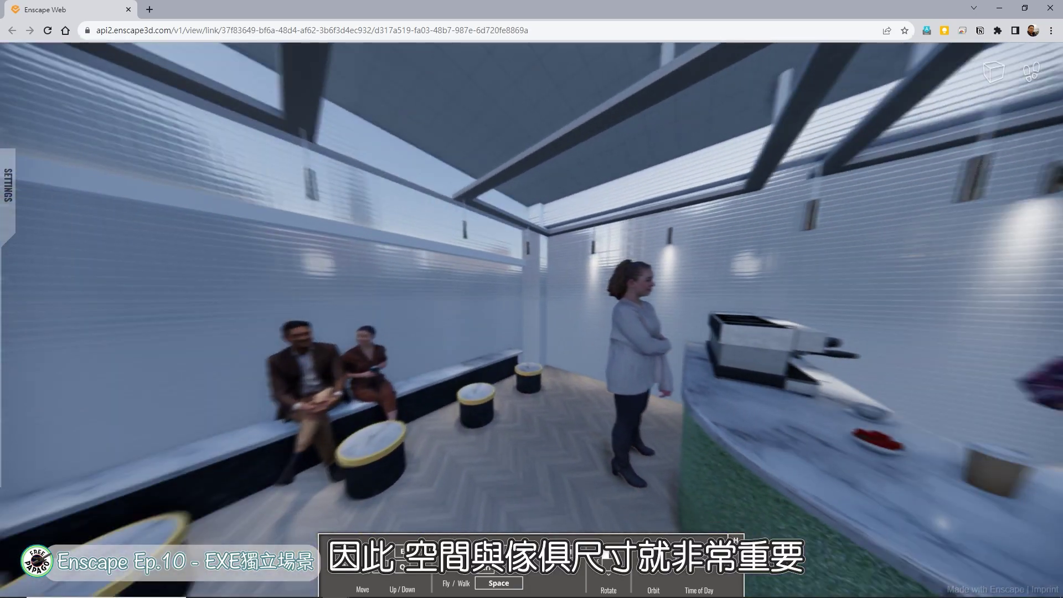
key(w)
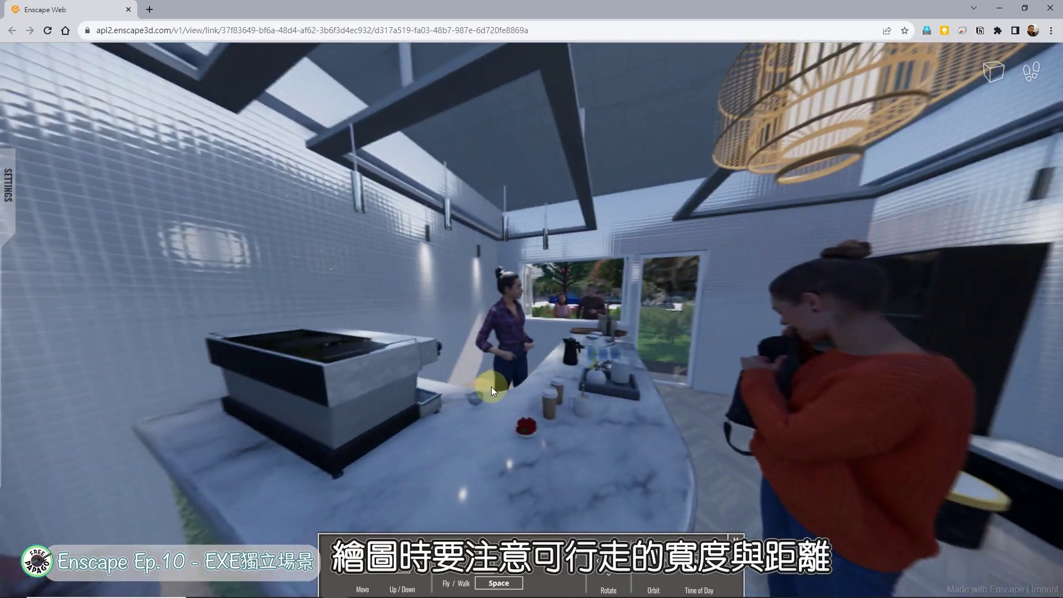
drag(490, 386, 570, 381)
key(w)
key(w)
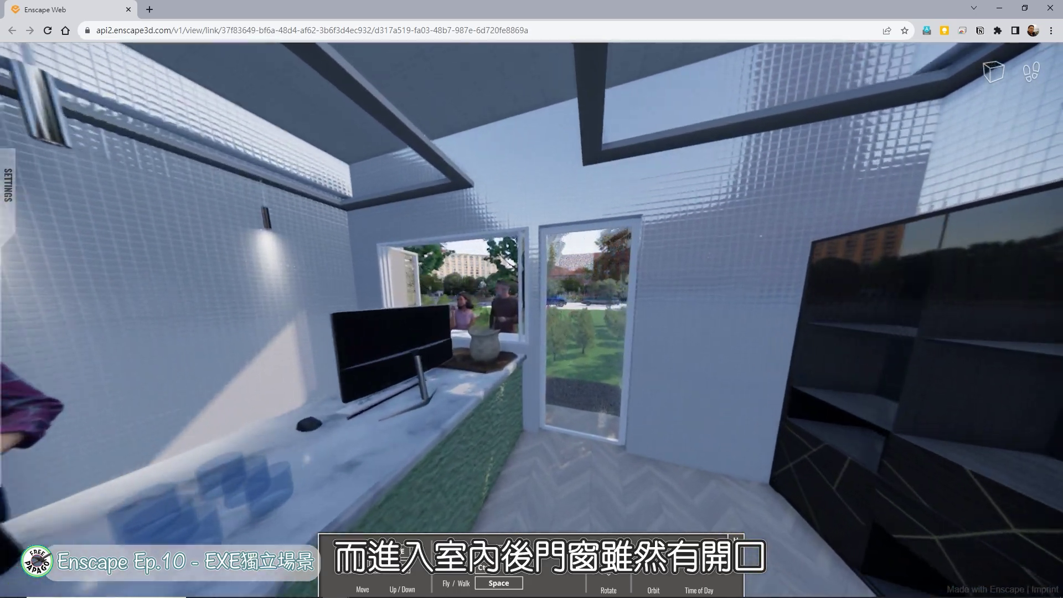
Walk up to the glass door to test collision, and back away to overlook the seating and the counter
key(w)
drag(626, 377, 277, 370)
key(w)
key(s)
key(s)
key(s)
drag(602, 368, 595, 354)
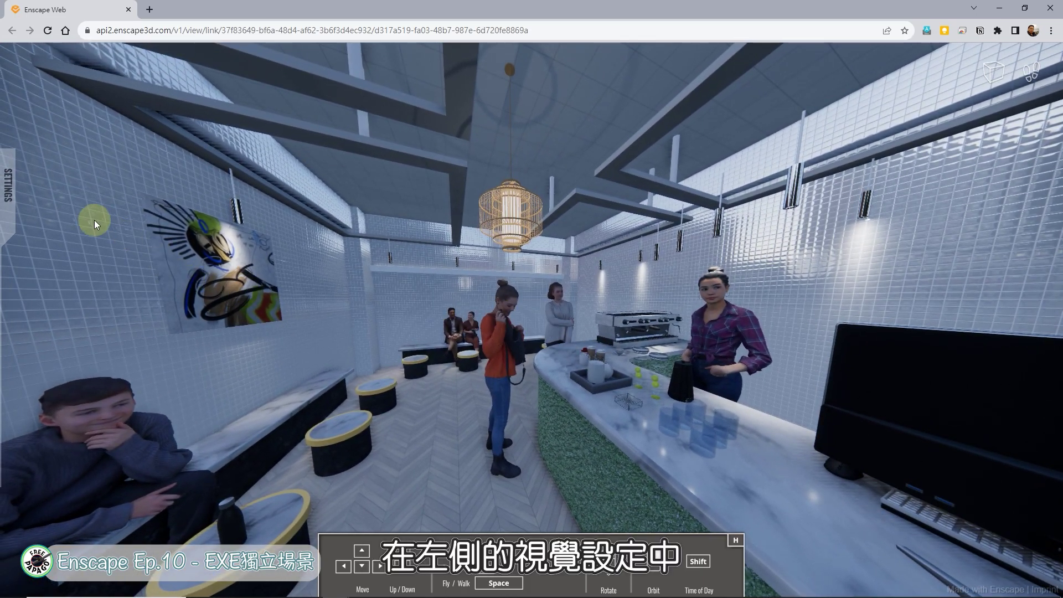
Preview the White Mode and Polystyrol rendering styles in the visual settings, and return the style to None
click(12, 188)
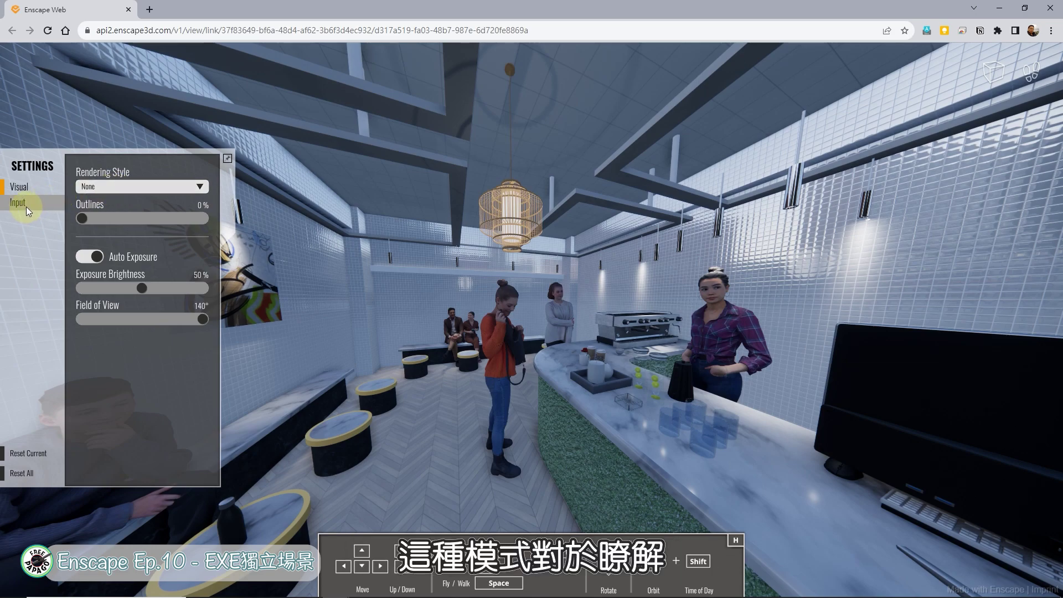
click(165, 187)
click(114, 211)
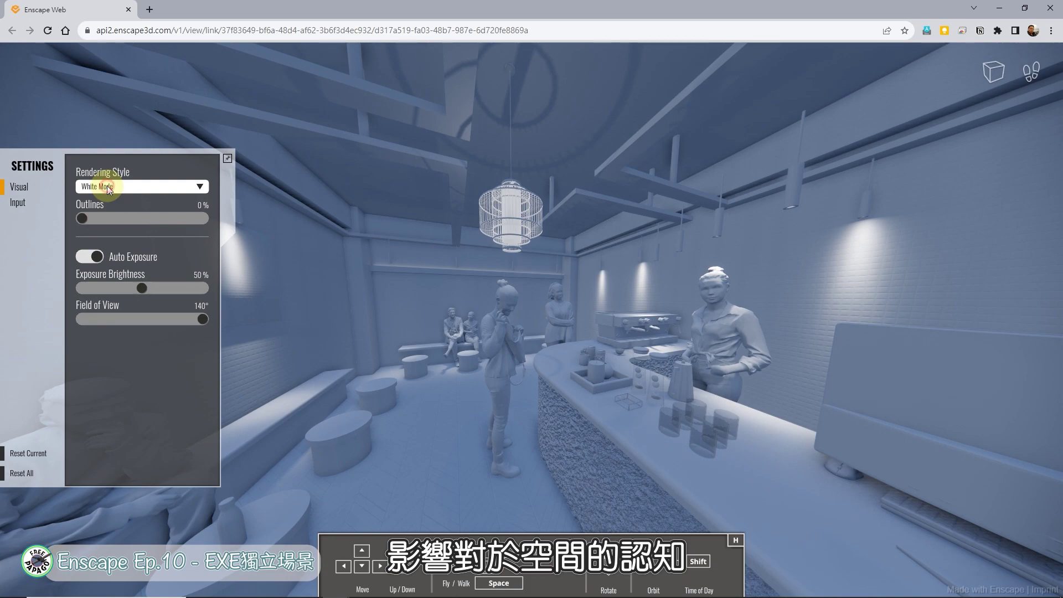
click(97, 223)
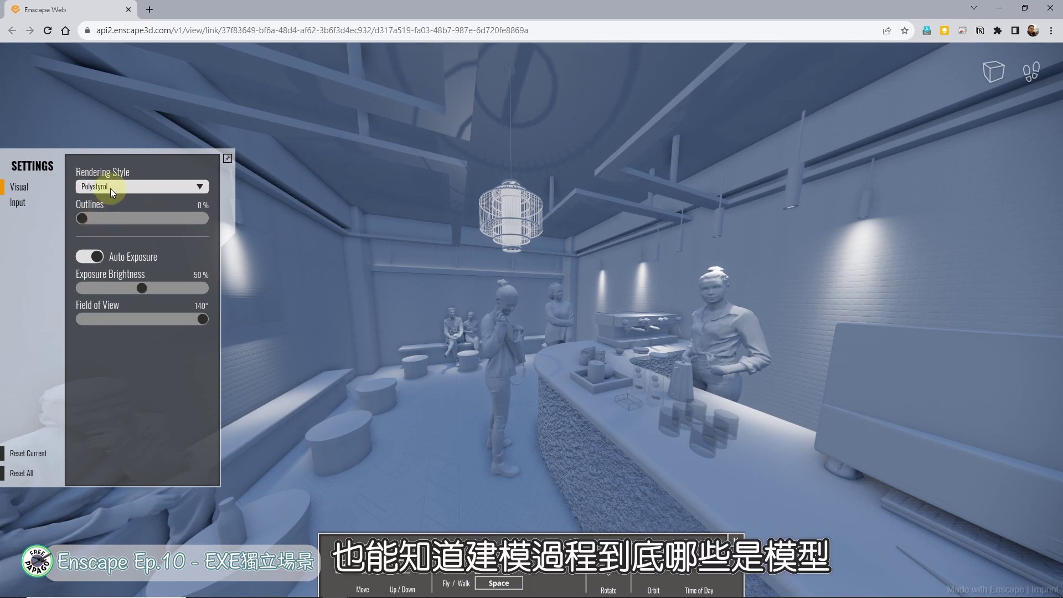
click(111, 188)
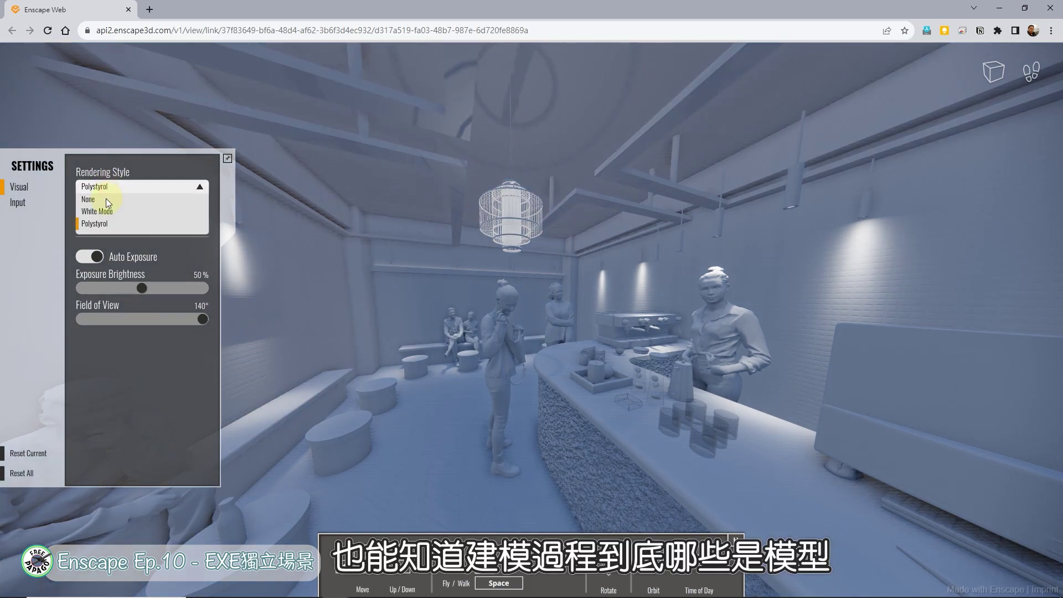
click(102, 200)
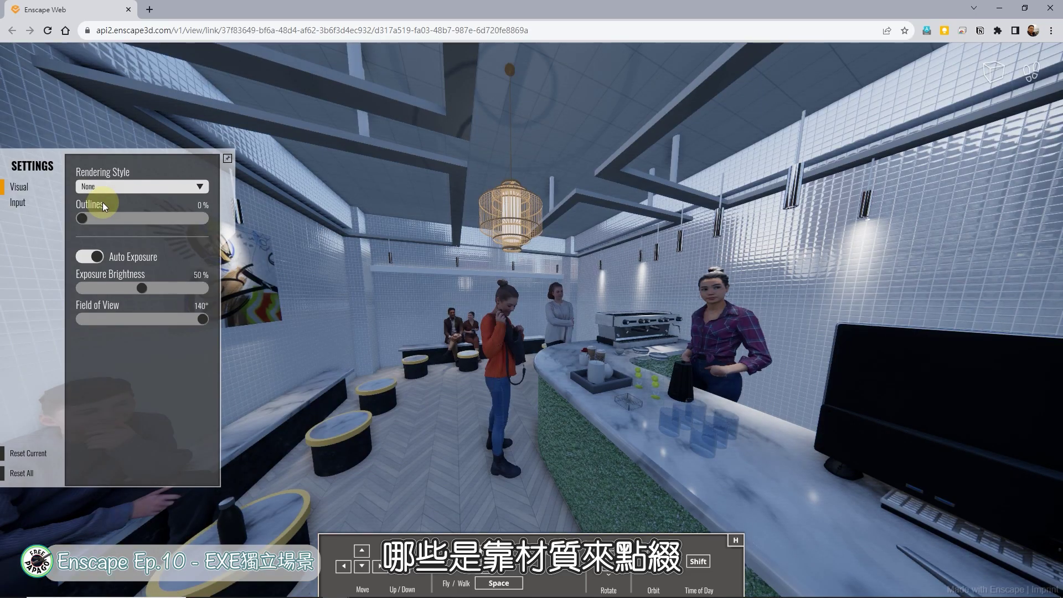
Turn Auto Exposure off and back on, and leave the settings
click(95, 257)
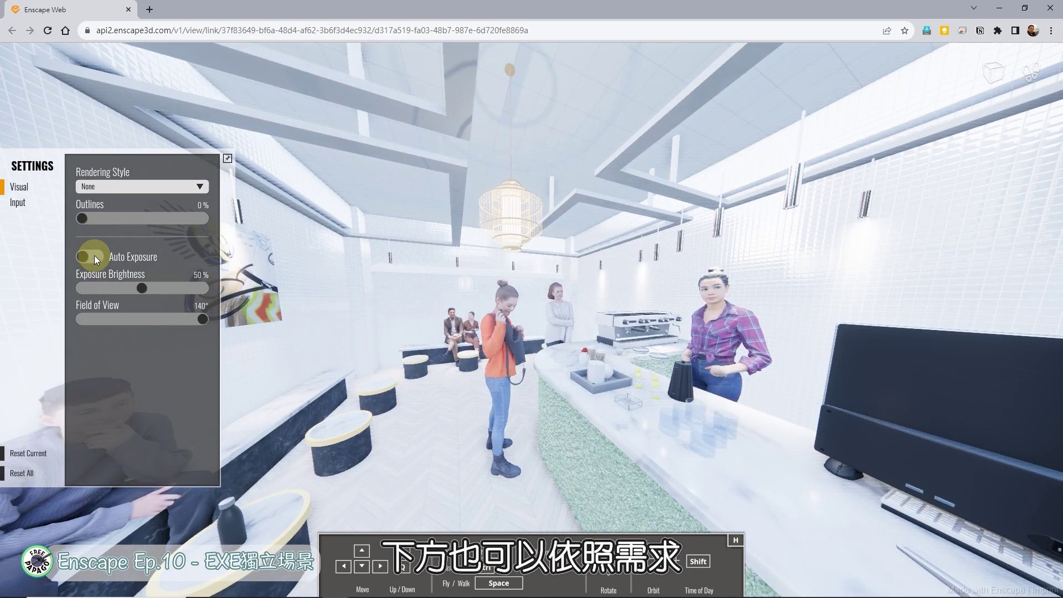
click(92, 255)
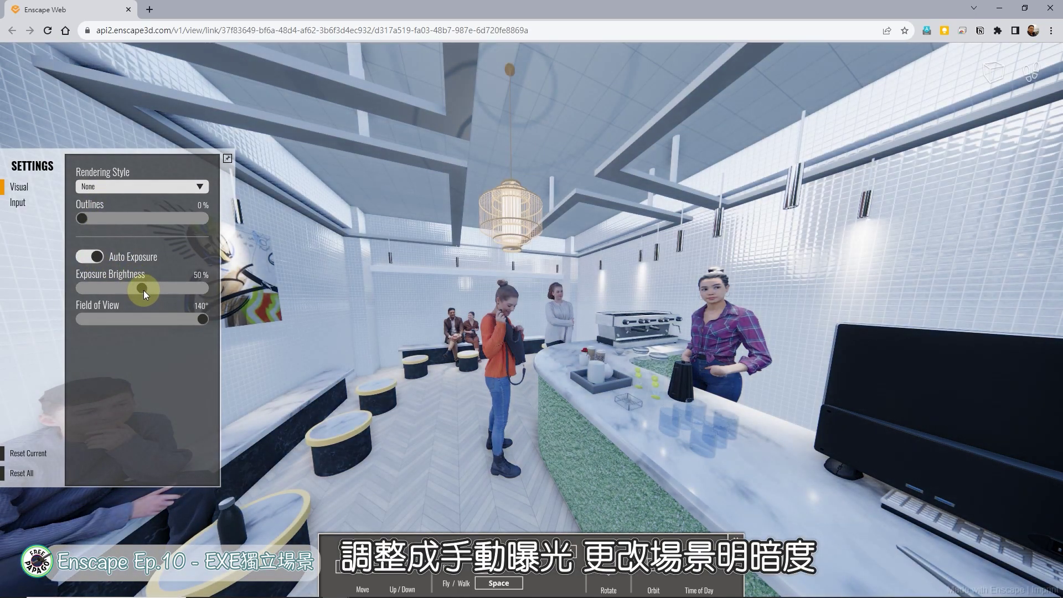
drag(227, 387, 180, 387)
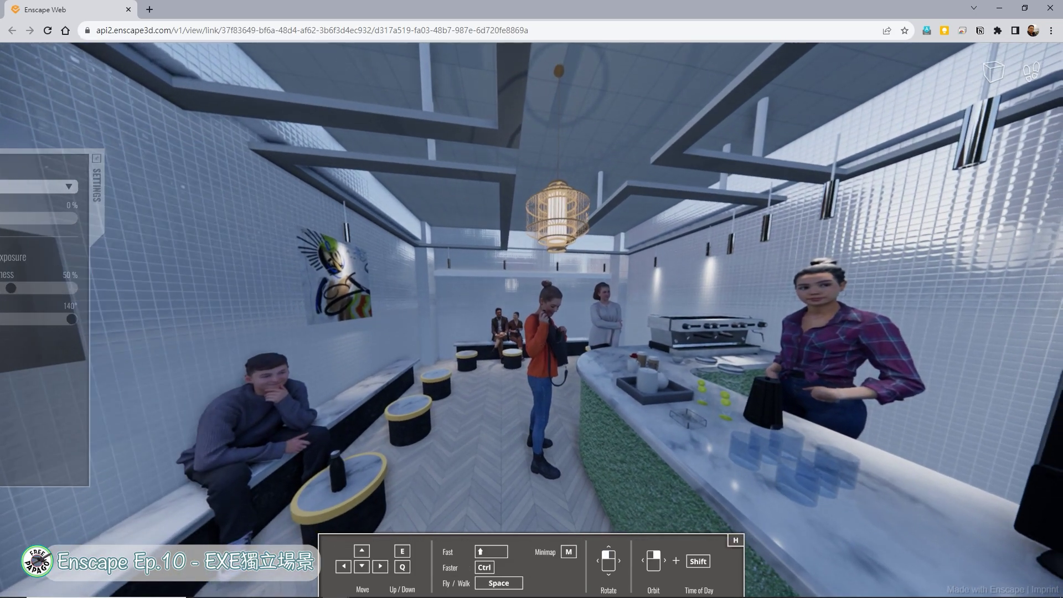
Turn the view toward the counter and serving window, and adjust the scene's time of day
right_drag(180, 387, 476, 387)
key(w)
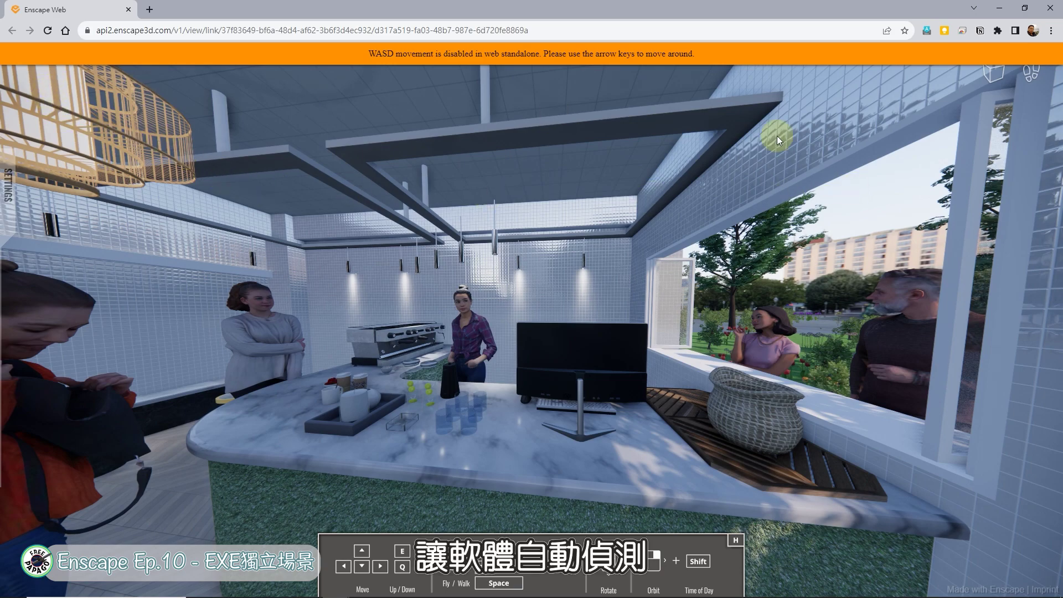
drag(832, 148, 491, 194)
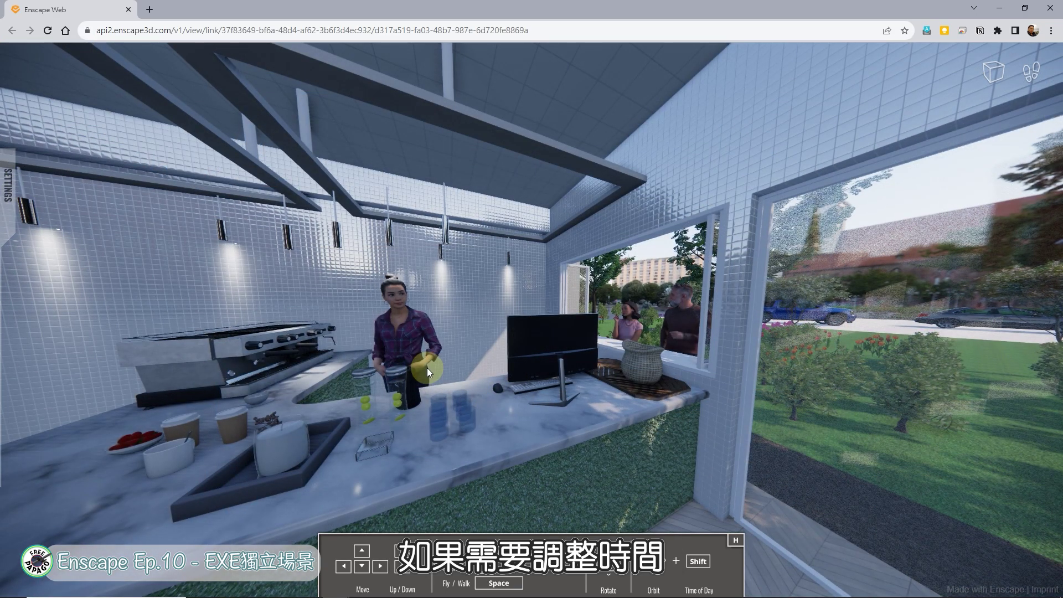
shift+right_drag(531, 299, 492, 299)
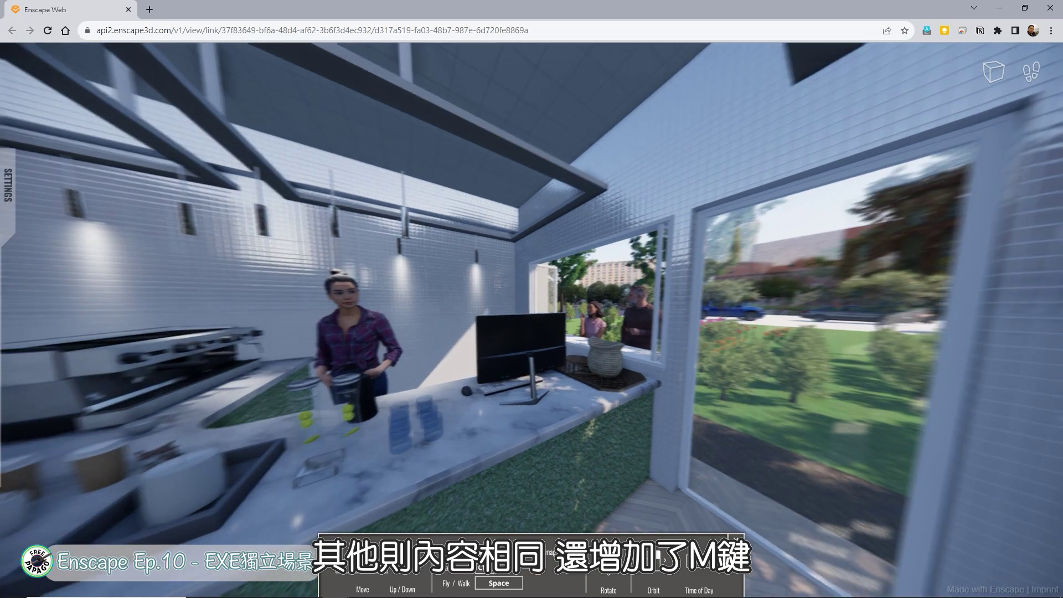
Walk toward the glass door and display the minimap of the café, trying out its resize corner
drag(532, 299, 692, 299)
key(Up)
drag(387, 372, 424, 367)
key(m)
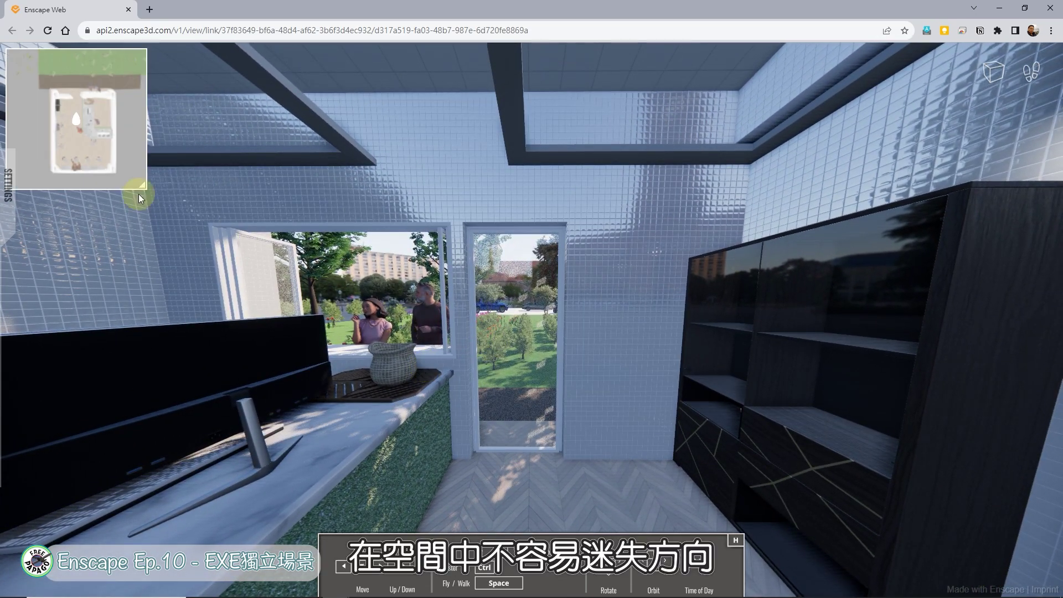
drag(531, 299, 536, 320)
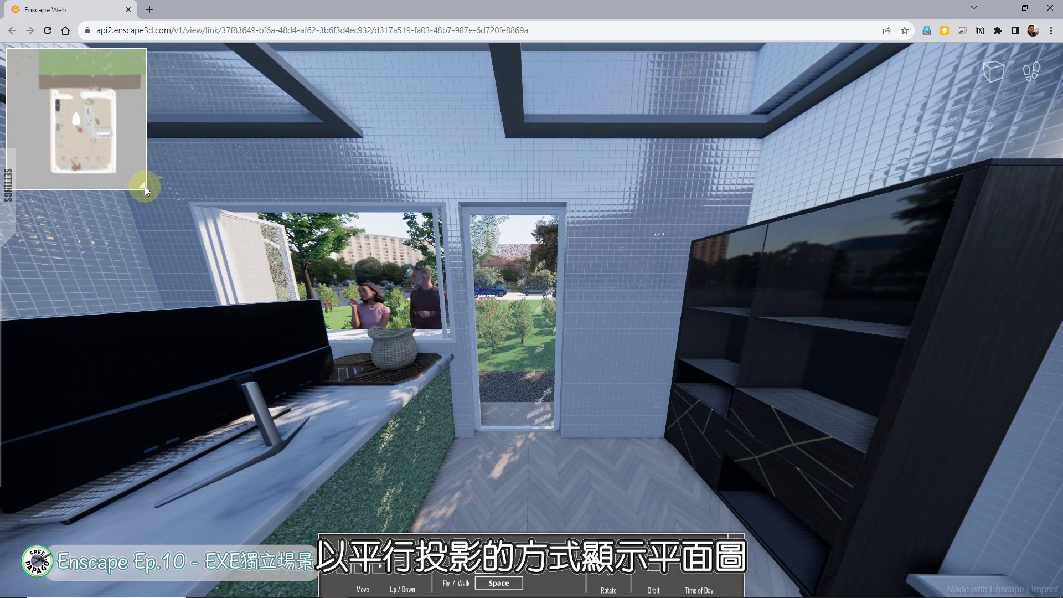
drag(157, 185, 152, 195)
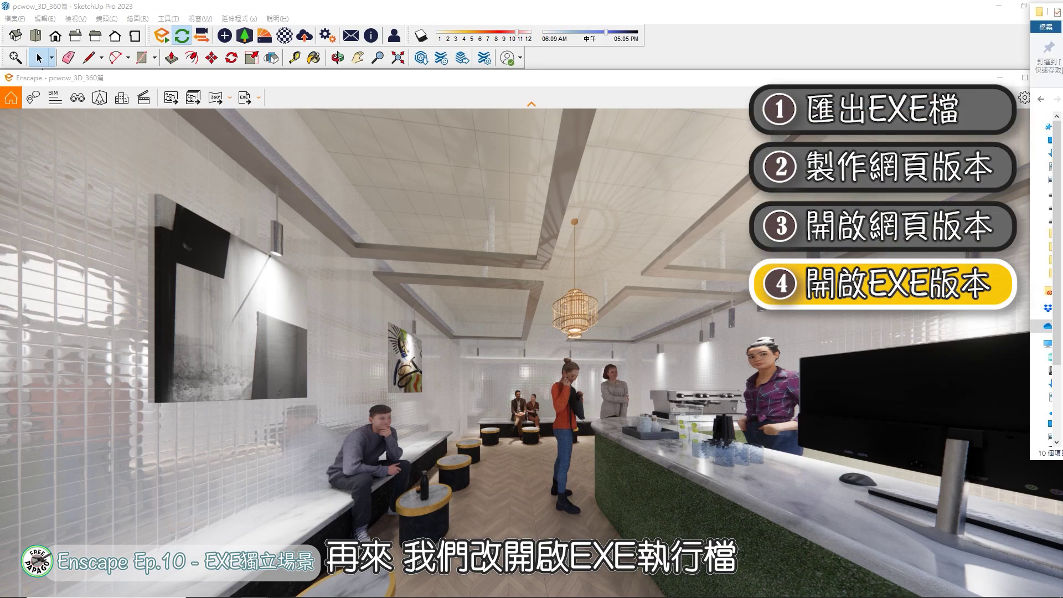
Launch the EXE standalone Enscape__pcwow_3D_360篇 from the enscape_o folder in File Explorer and maximise its window
drag(1062, 14, 508, 48)
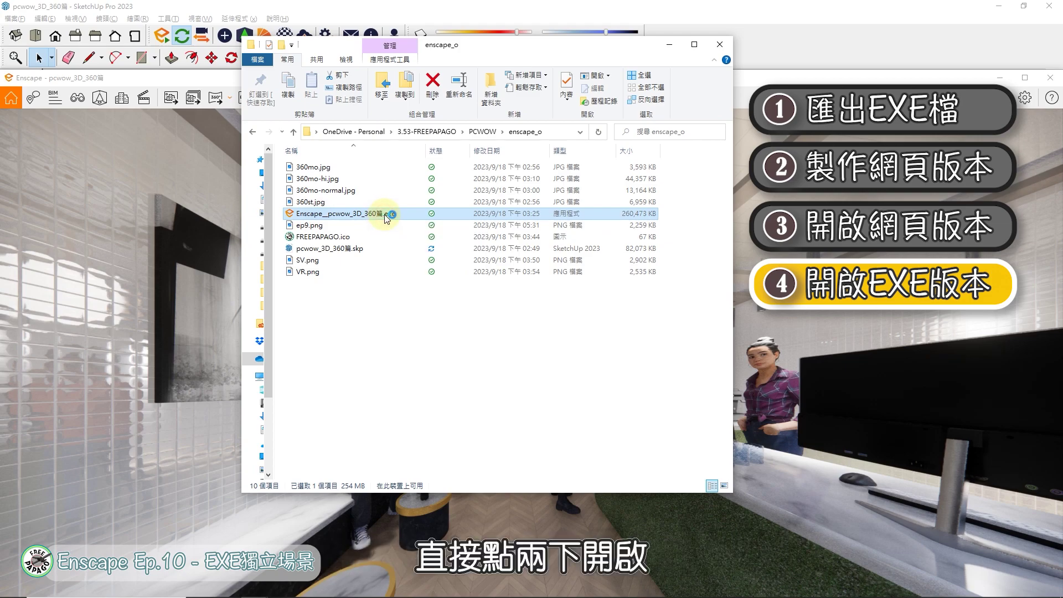
double_click(386, 215)
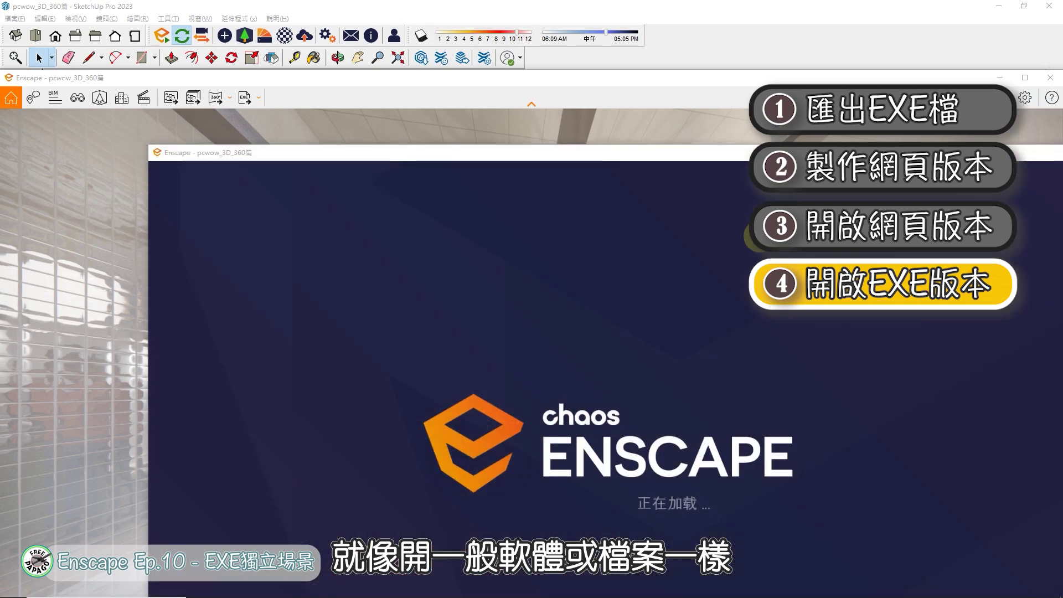
drag(673, 156, 536, 26)
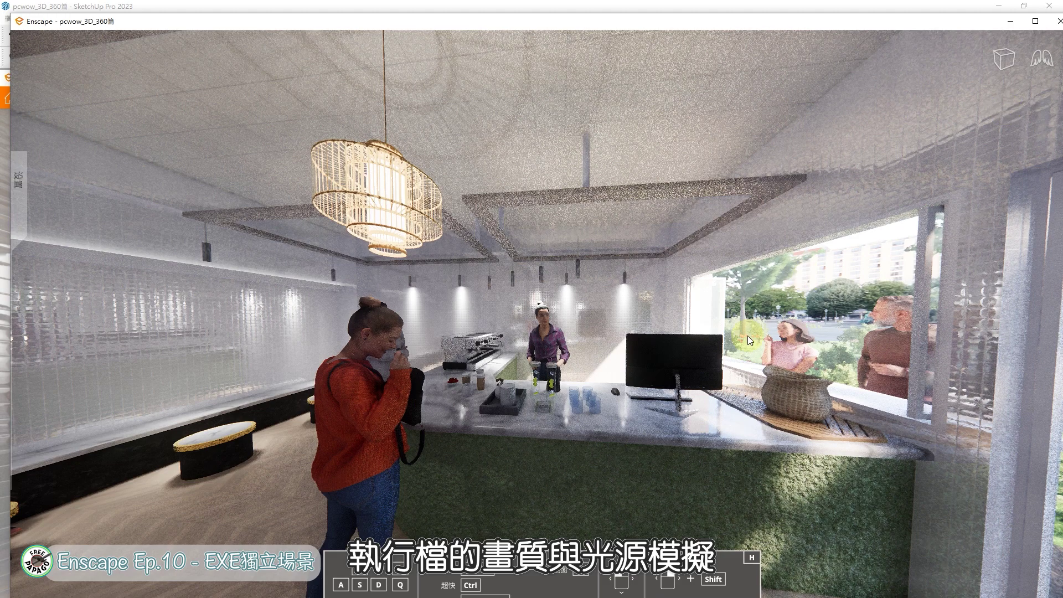
drag(735, 332, 827, 113)
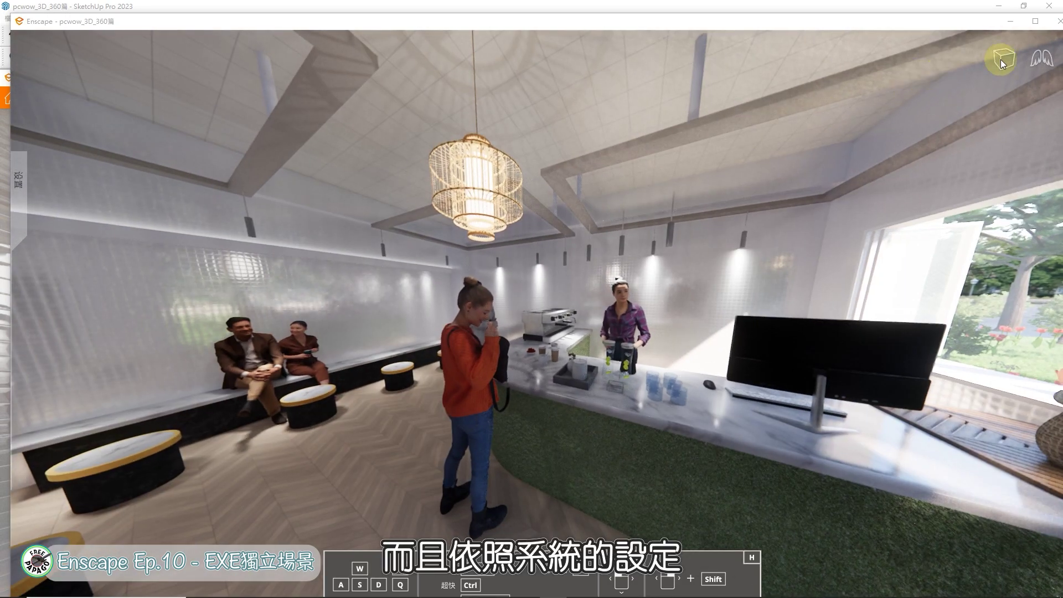
click(1034, 22)
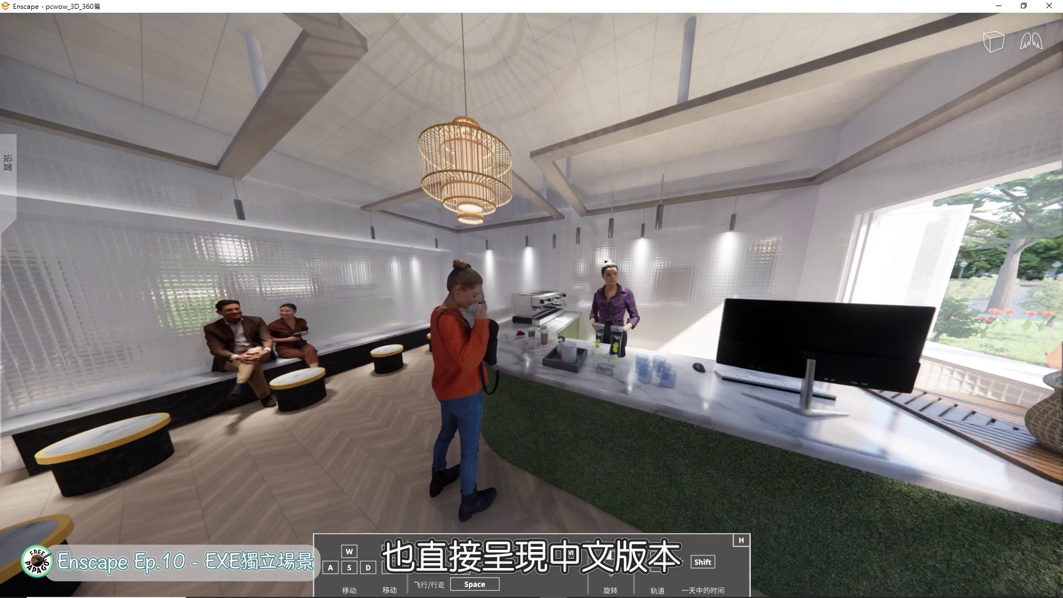
Fly through the café interior in the EXE standalone and out to a view of the shopfront
key(w)
drag(568, 255, 432, 267)
key(w)
key(s)
key(w)
key(w)
right_drag(568, 255, 443, 255)
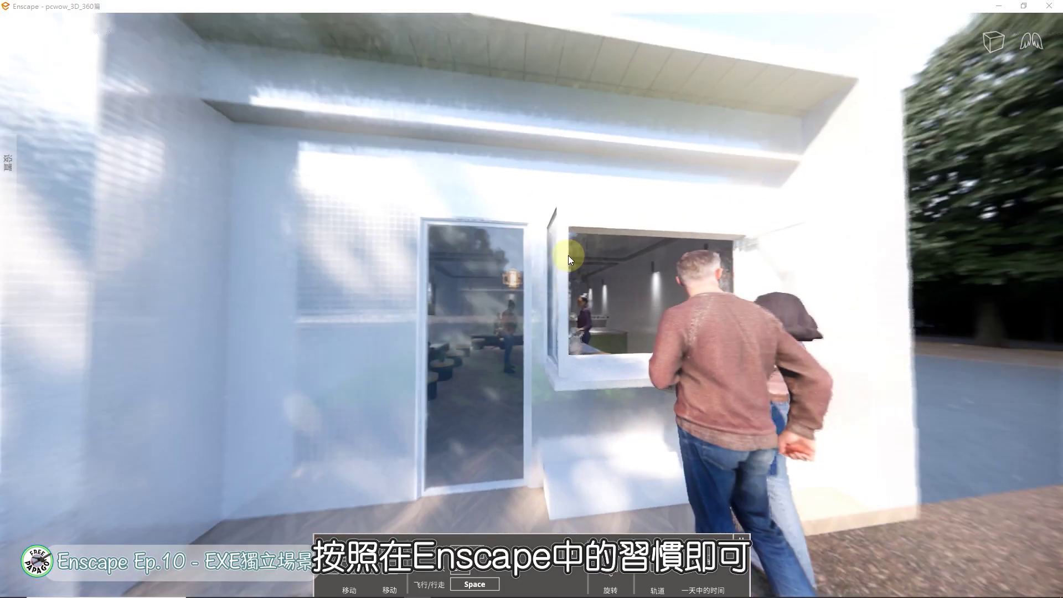
mouse_move(574, 231)
right_down()
mouse_move(454, 231)
mouse_move(570, 230)
right_up()
Restore the EXE standalone's window and arrange it side by side with the Enscape window
click(315, 6)
mouse_move(316, 9)
mouse_down()
mouse_move(375, 100)
mouse_move(551, 107)
mouse_move(649, 75)
mouse_move(728, 83)
mouse_up()
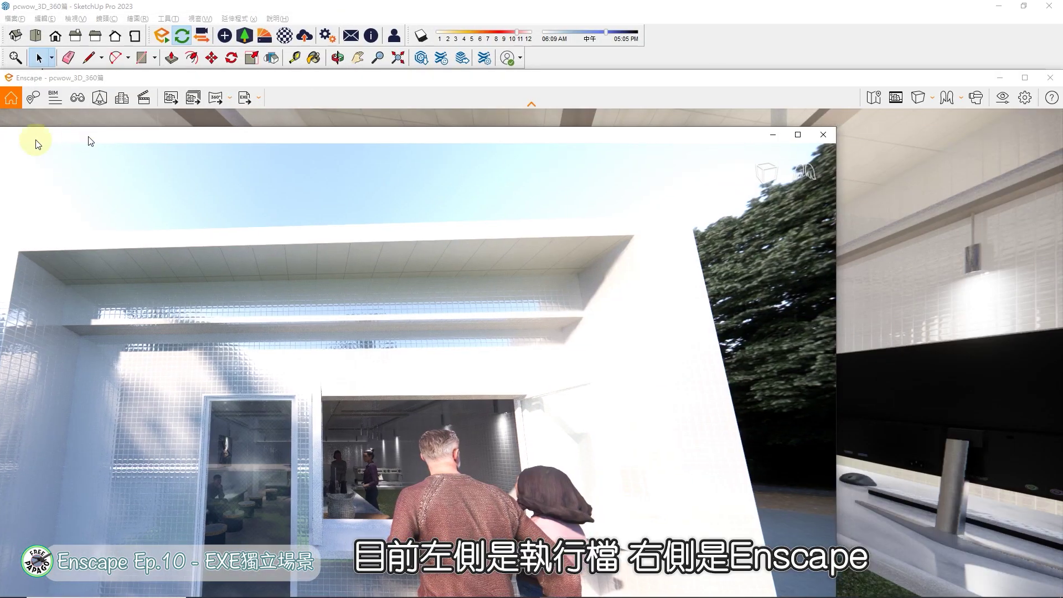
drag(34, 142, 1, 183)
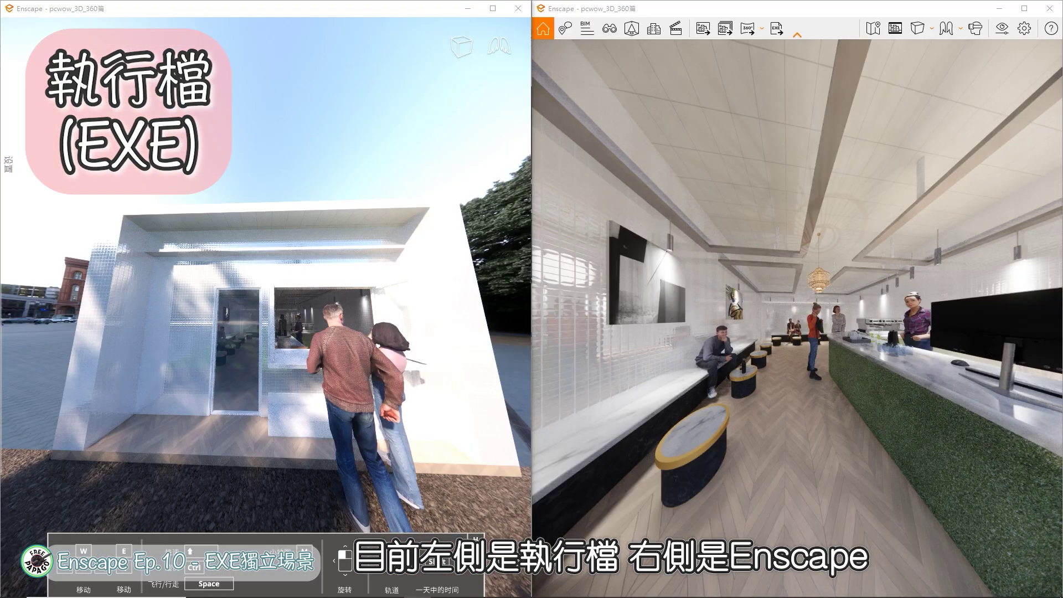
Move the EXE view from the shopfront to the café counter to compare its rendering with Enscape's
drag(374, 251, 374, 288)
key(s)
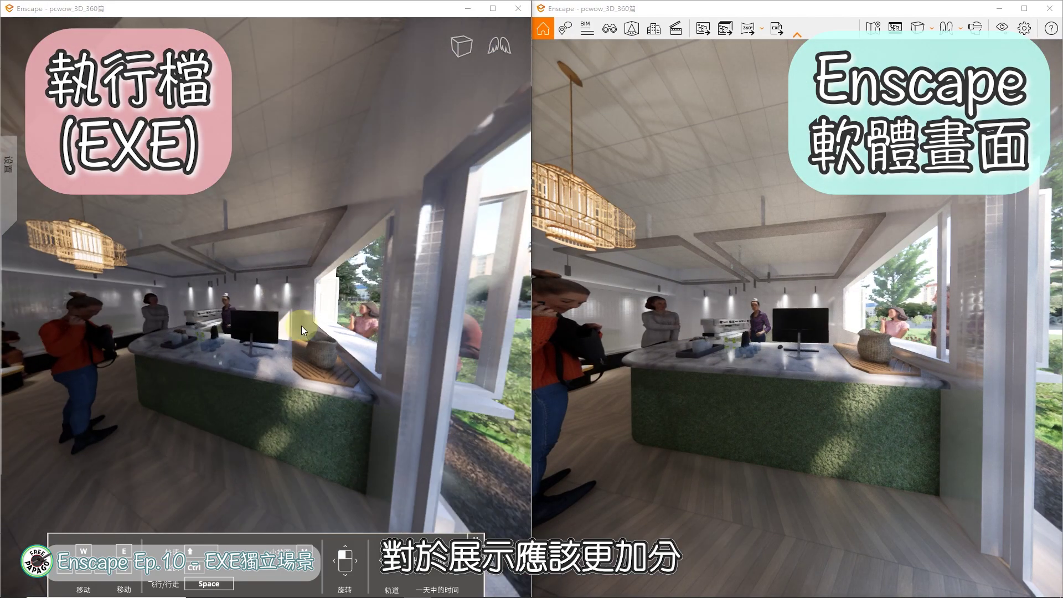
click(208, 329)
drag(207, 324, 266, 324)
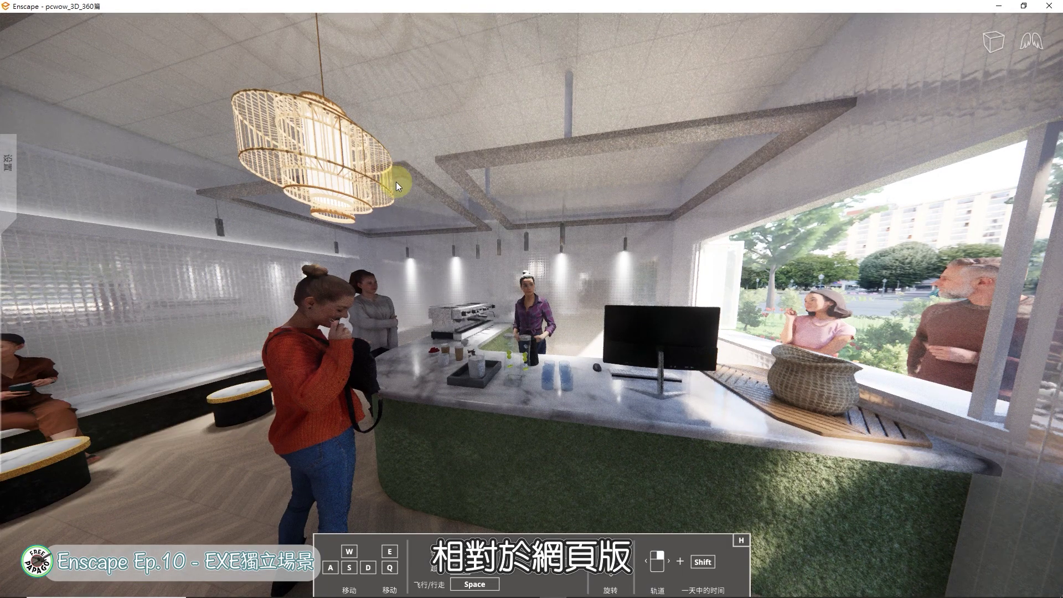
Back the view away from the café counter and set the visual rendering style to the light view (光照视图)
drag(396, 182, 452, 182)
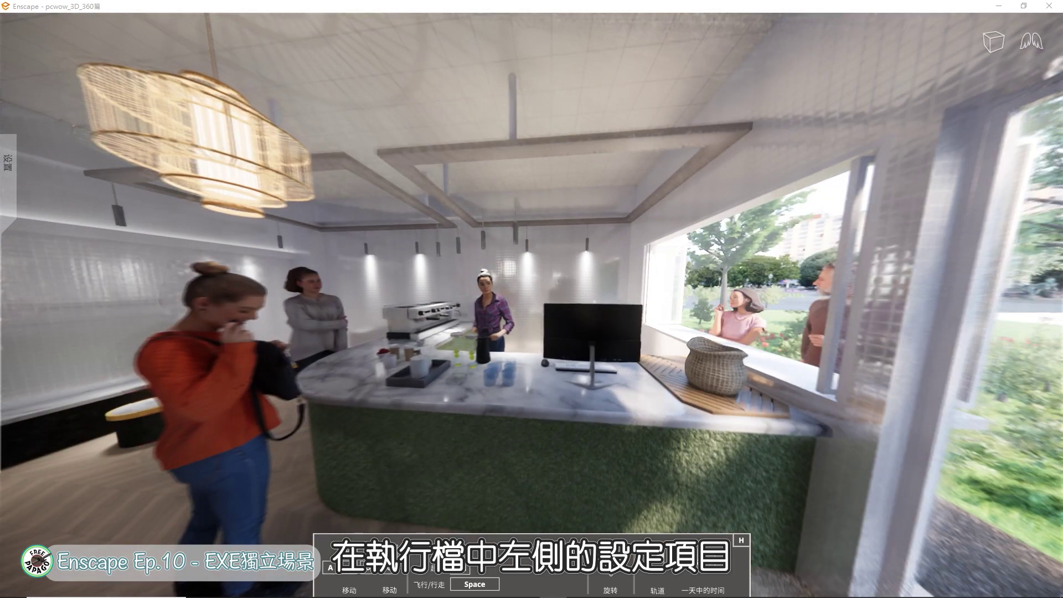
key(s)
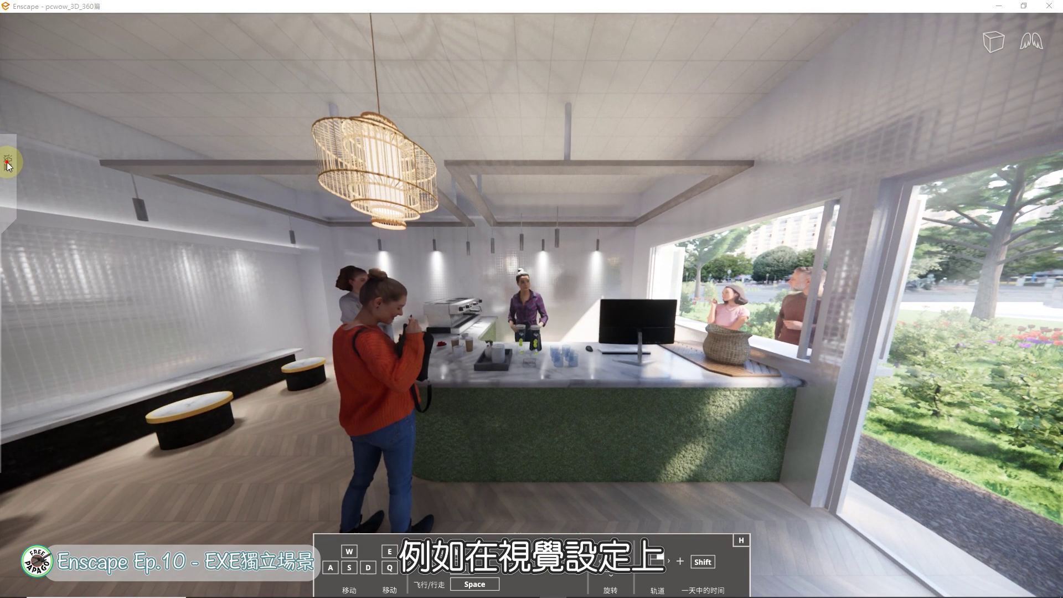
click(8, 163)
click(130, 175)
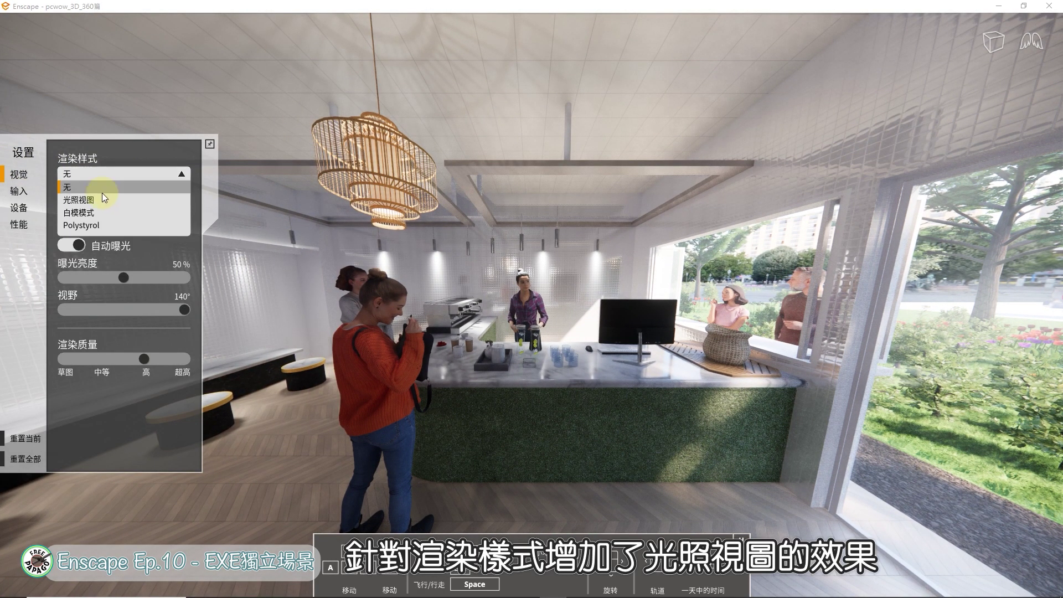
click(92, 201)
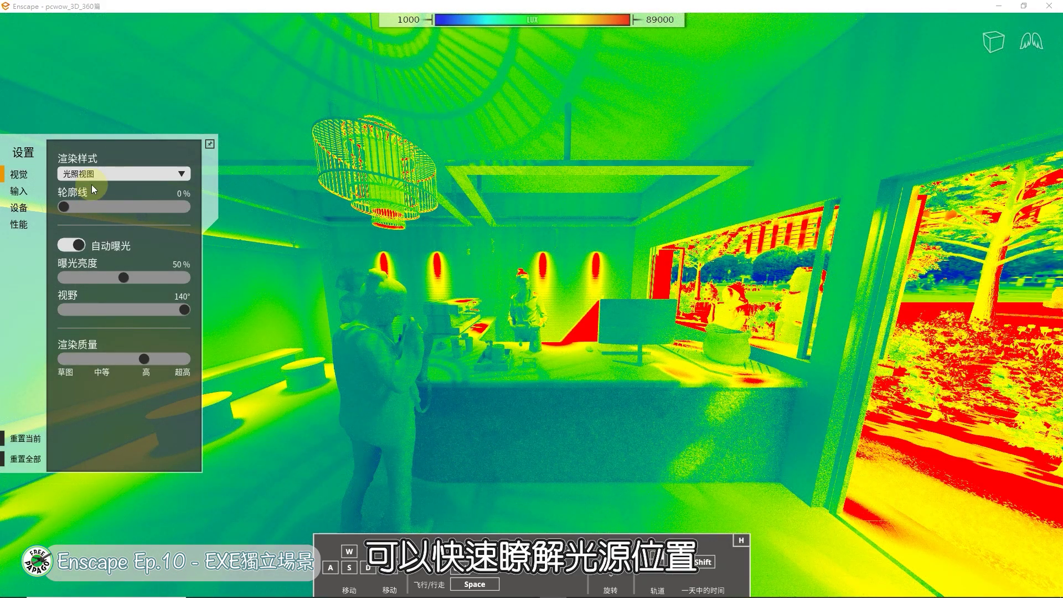
Try the white mode (白模模式) and Polystyrol rendering styles, and return the style to none (无)
click(91, 177)
click(81, 214)
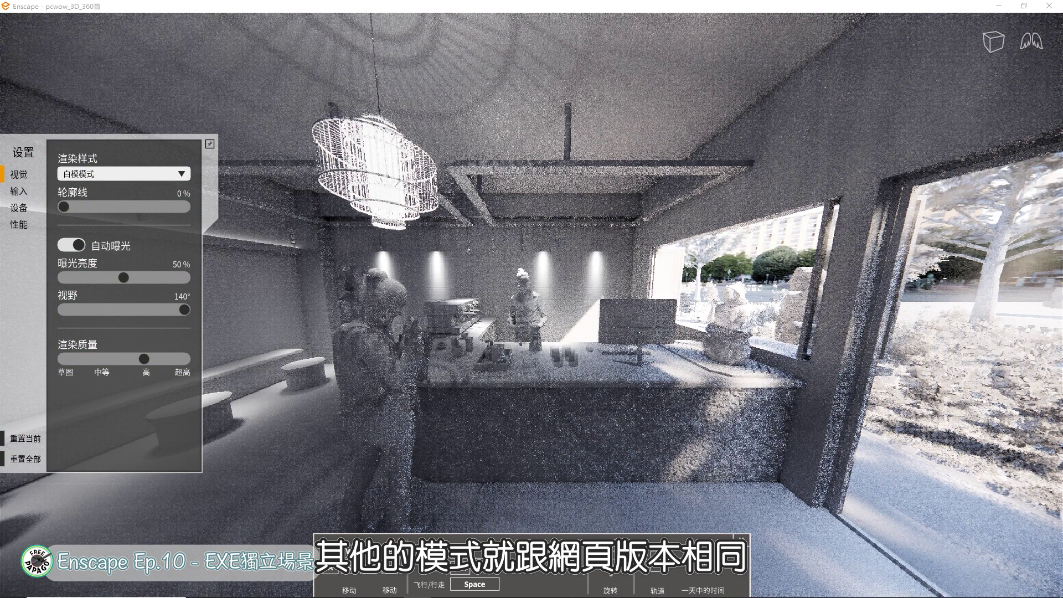
click(108, 175)
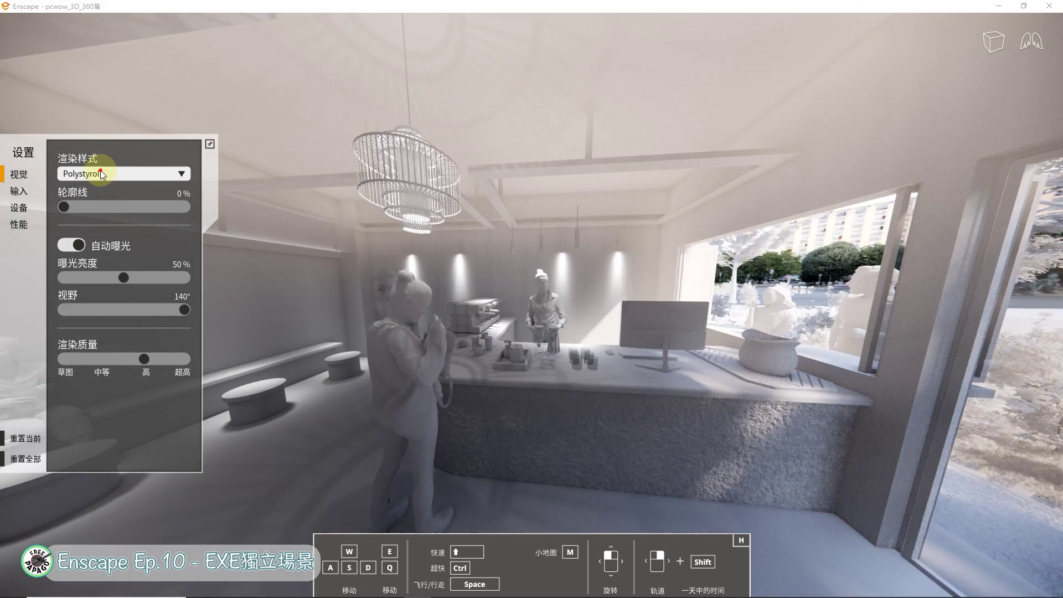
click(85, 174)
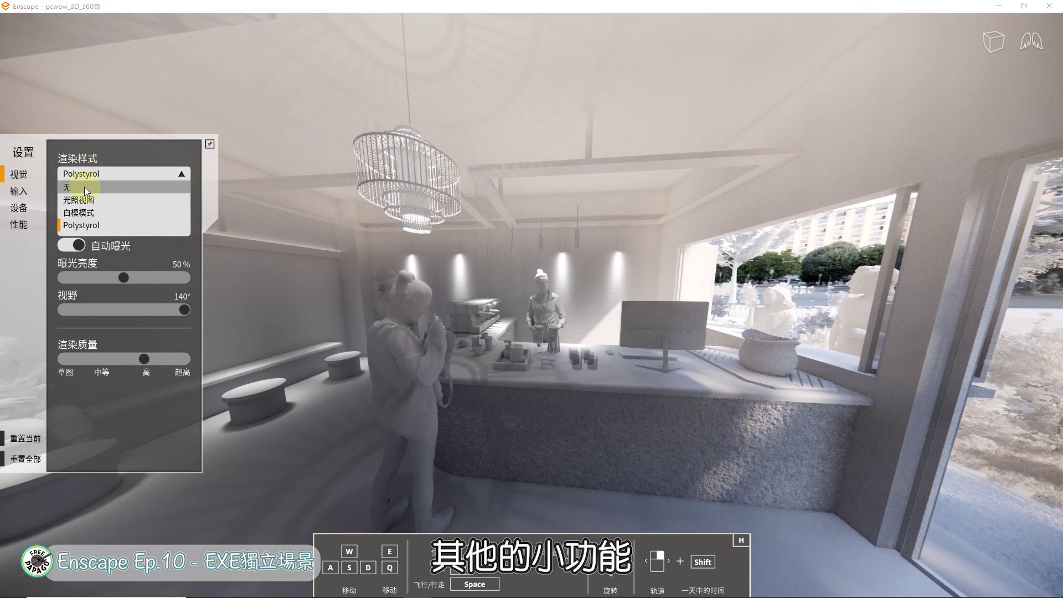
click(132, 188)
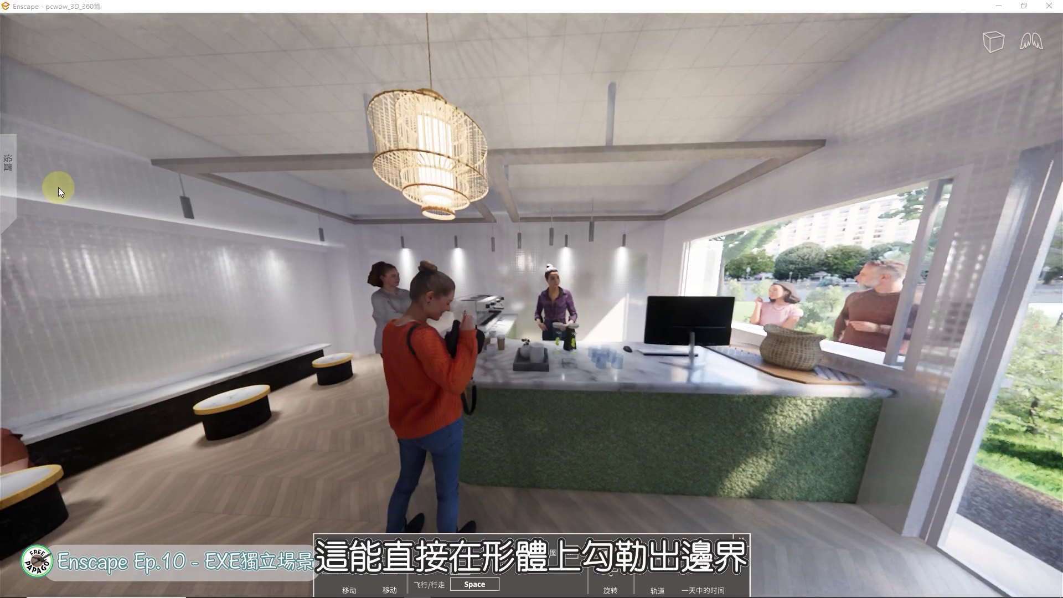
Try an outline strength (轮廓线) of 17 % on the scene and reset it to 0 %
mouse_move(82, 233)
drag(110, 209, 61, 204)
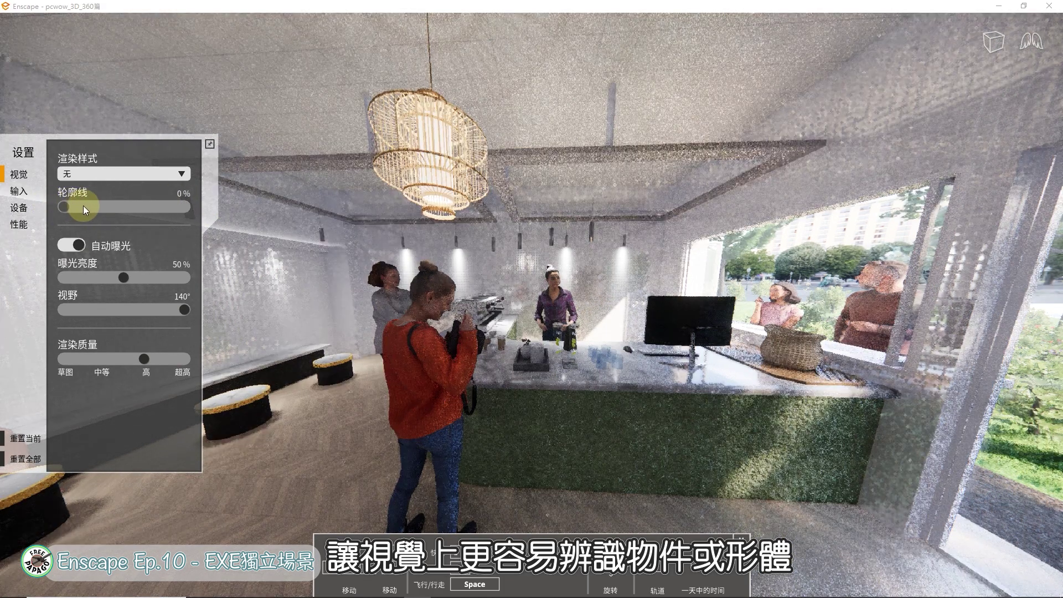
click(84, 206)
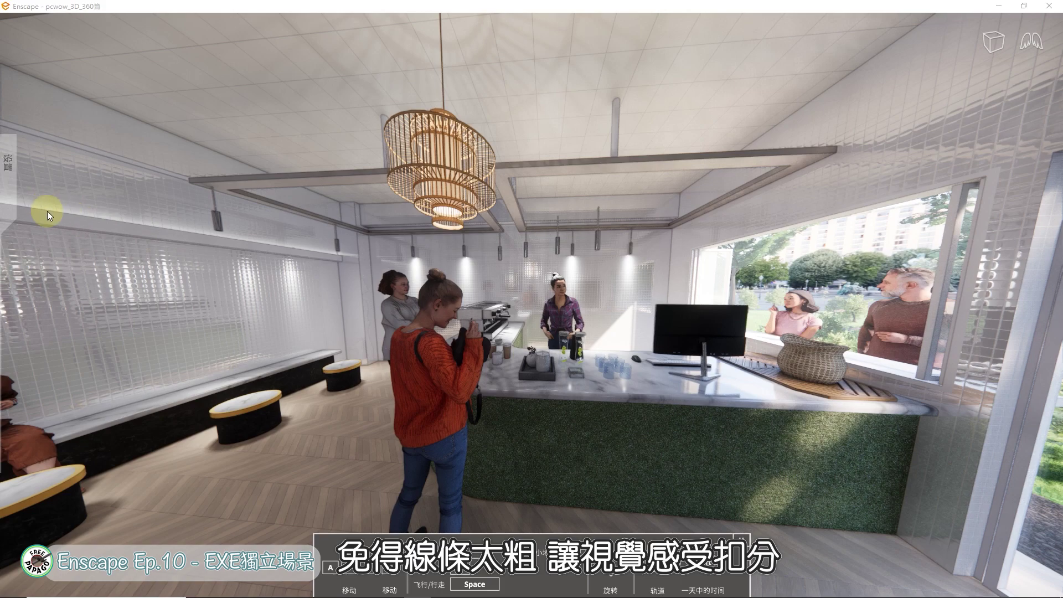
mouse_move(14, 206)
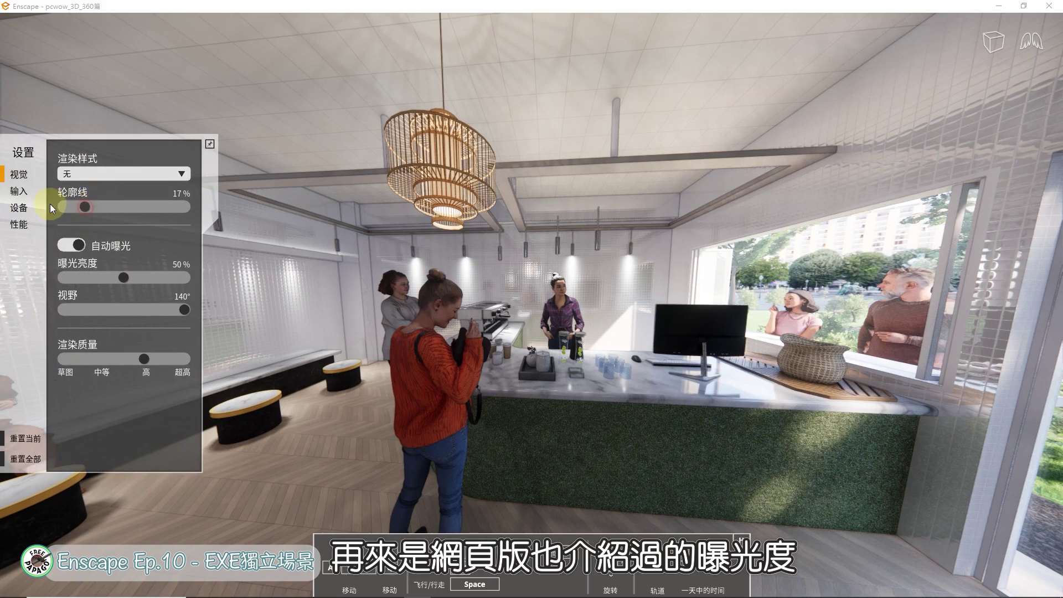
drag(50, 205, 59, 208)
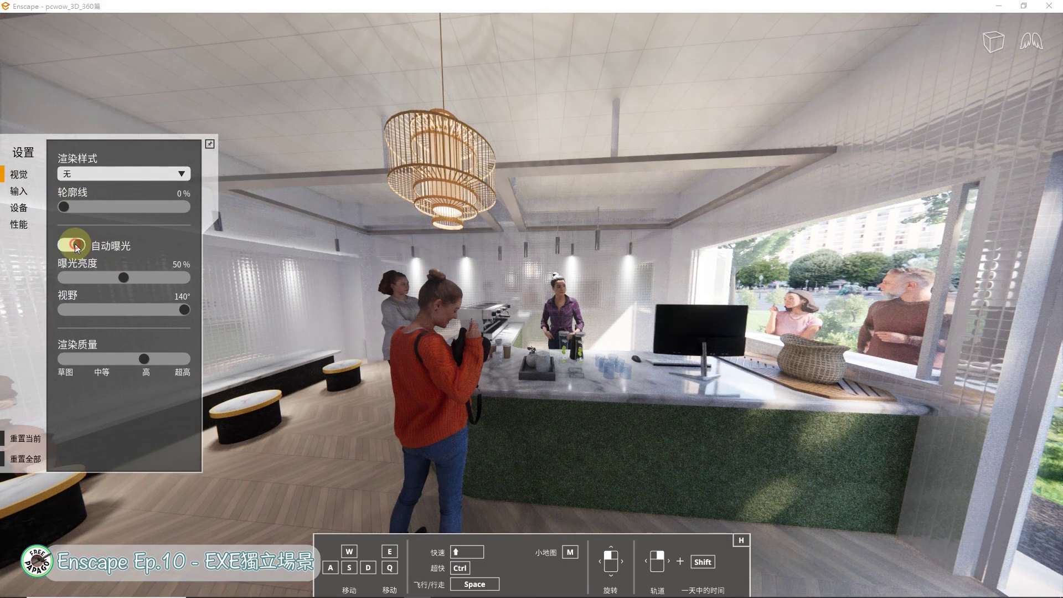
Turn off auto exposure and move from the café counter to the path outside to compare the brightness
click(75, 244)
drag(493, 256, 554, 268)
key(s)
key(w)
key(d)
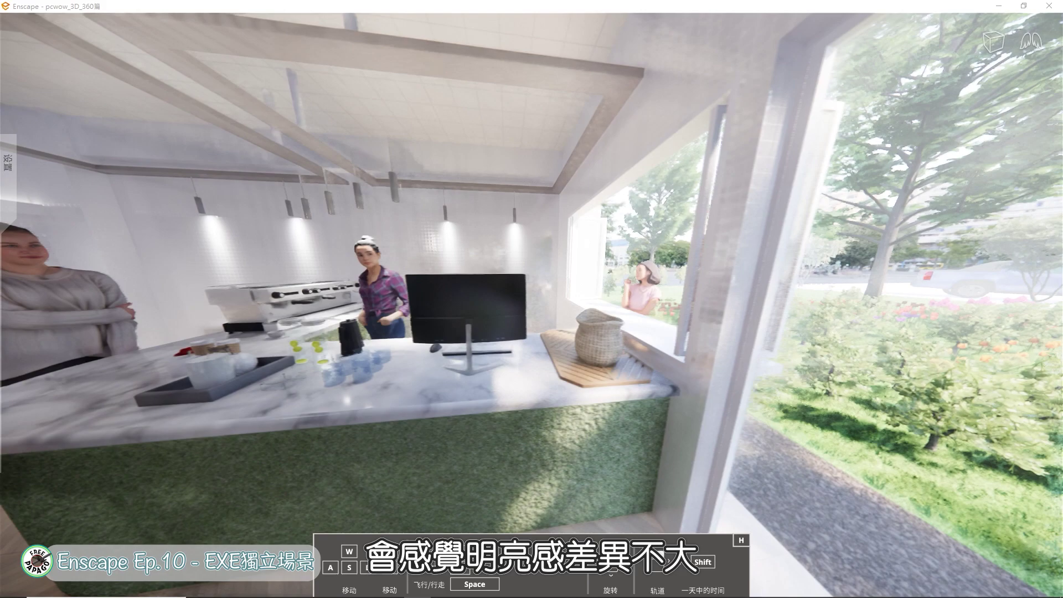
key(d)
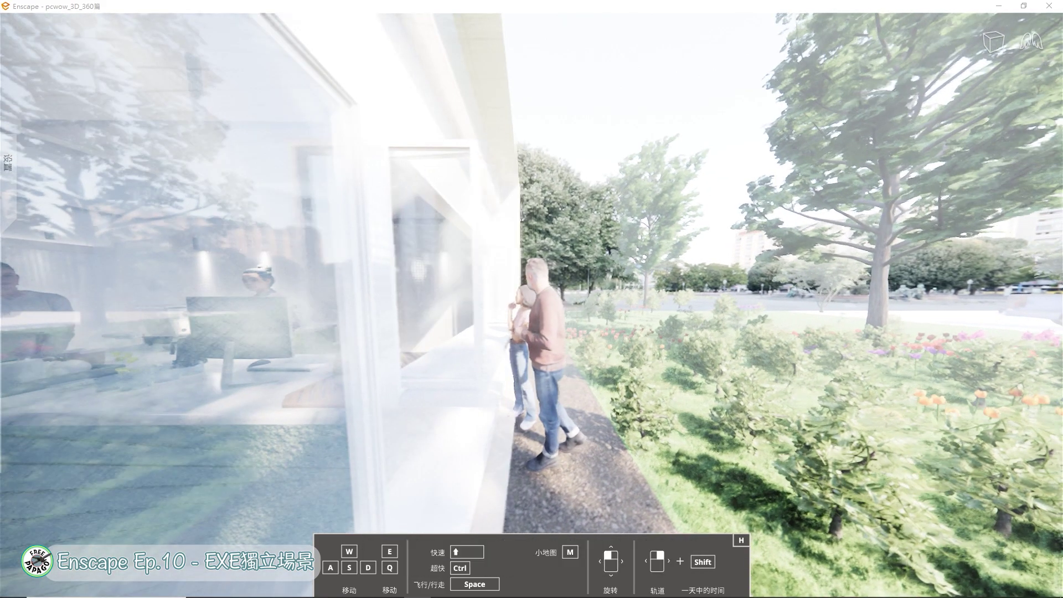
key(d)
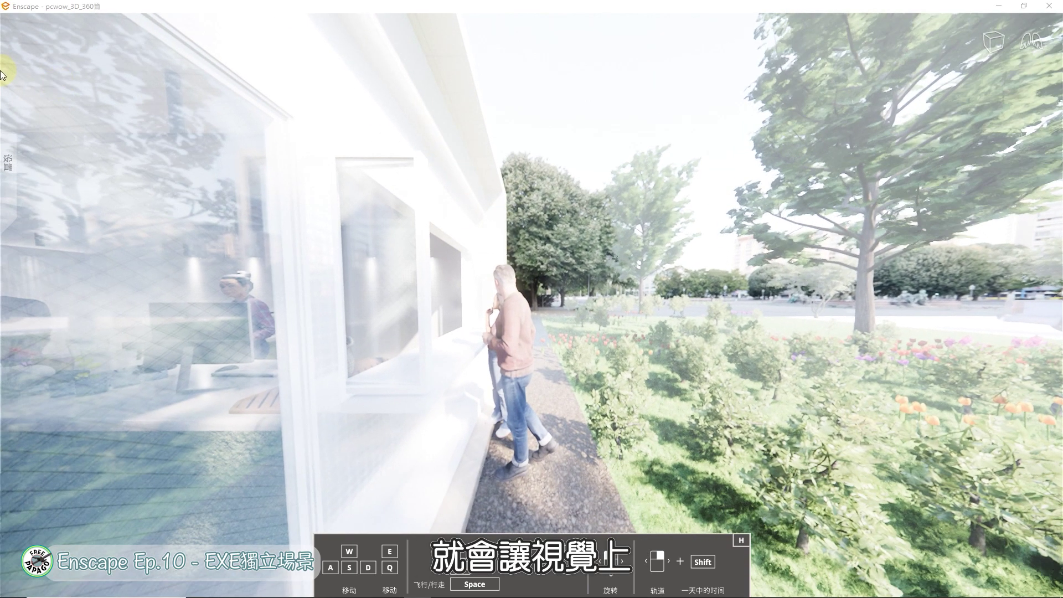
Turn auto exposure back on, return inside to the counter, and set the exposure brightness to 53 %
click(12, 152)
click(66, 245)
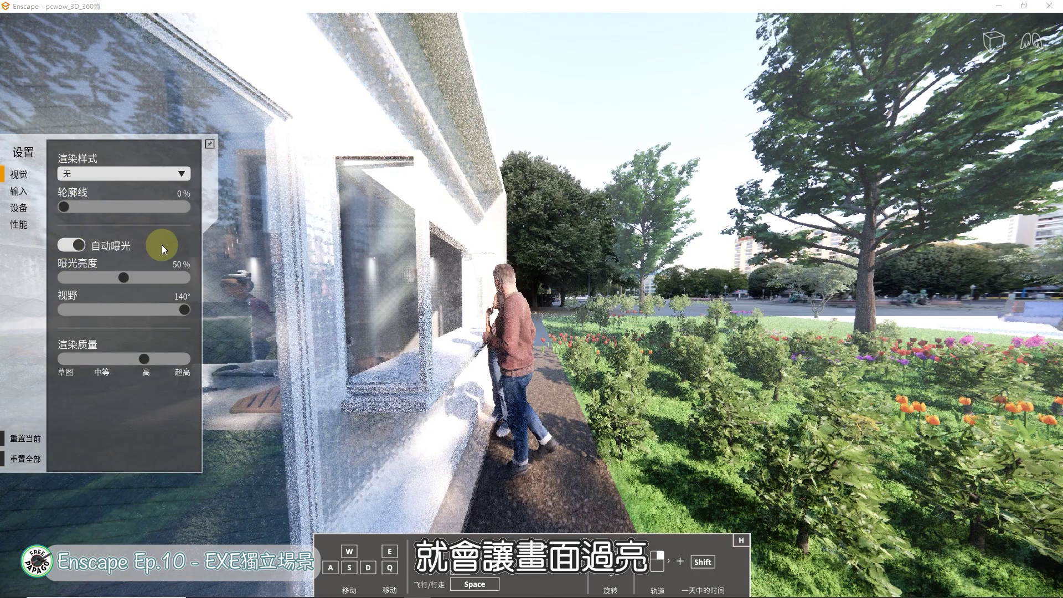
key(a)
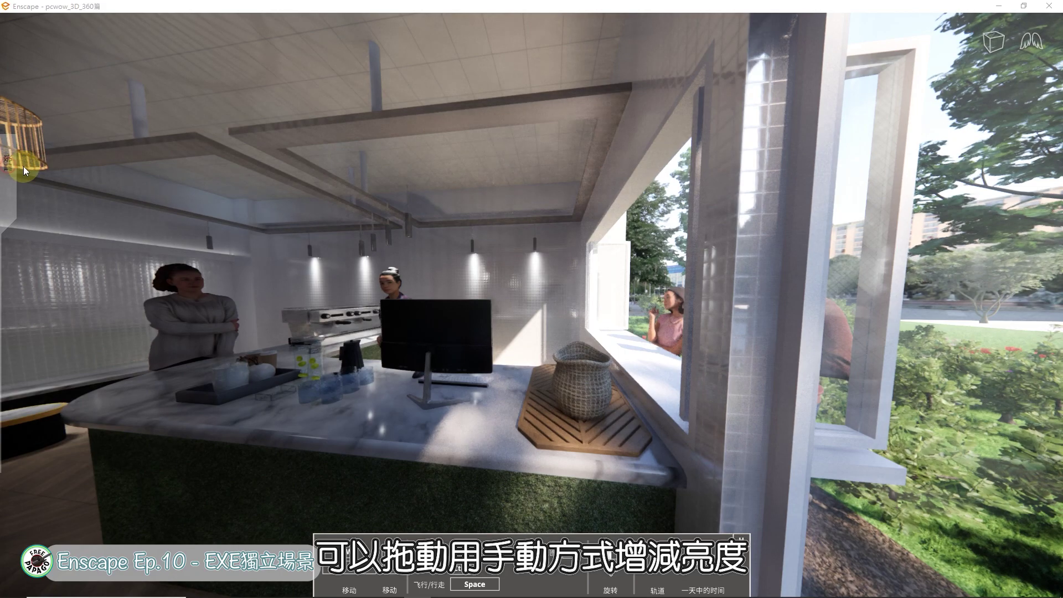
mouse_move(23, 167)
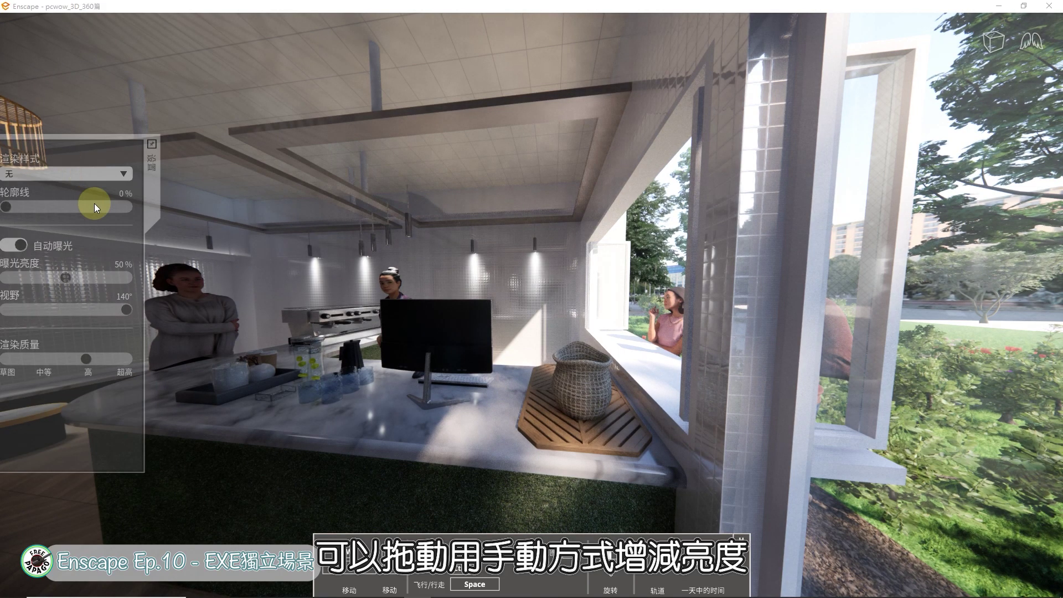
mouse_move(121, 278)
mouse_down()
mouse_move(214, 278)
mouse_move(44, 275)
mouse_move(128, 277)
mouse_up()
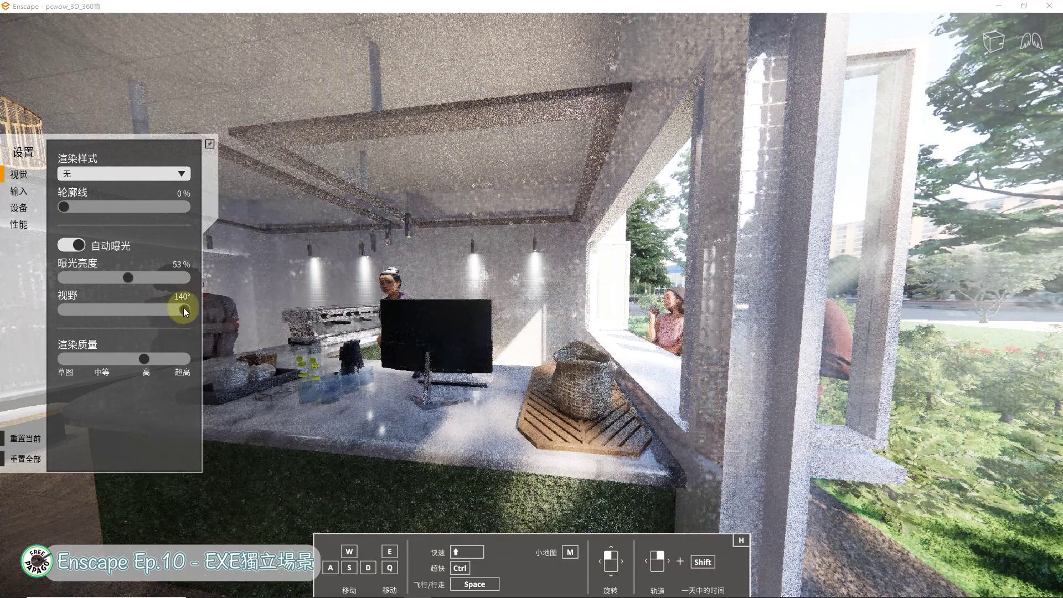
Set the field of view to 140° and back away to a wider view of the counter
drag(184, 310, 238, 311)
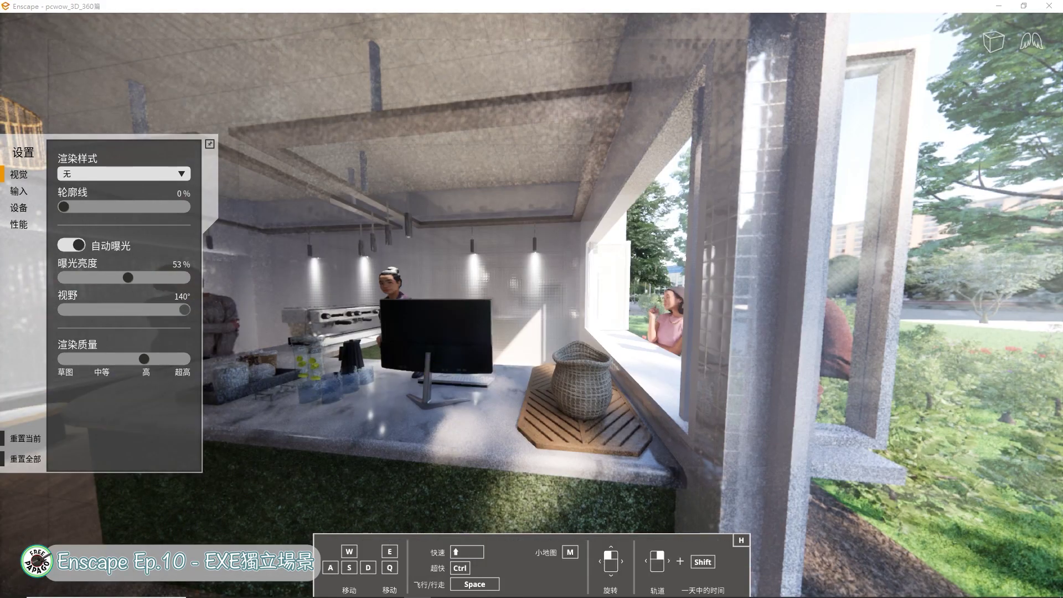
key(w)
key(s)
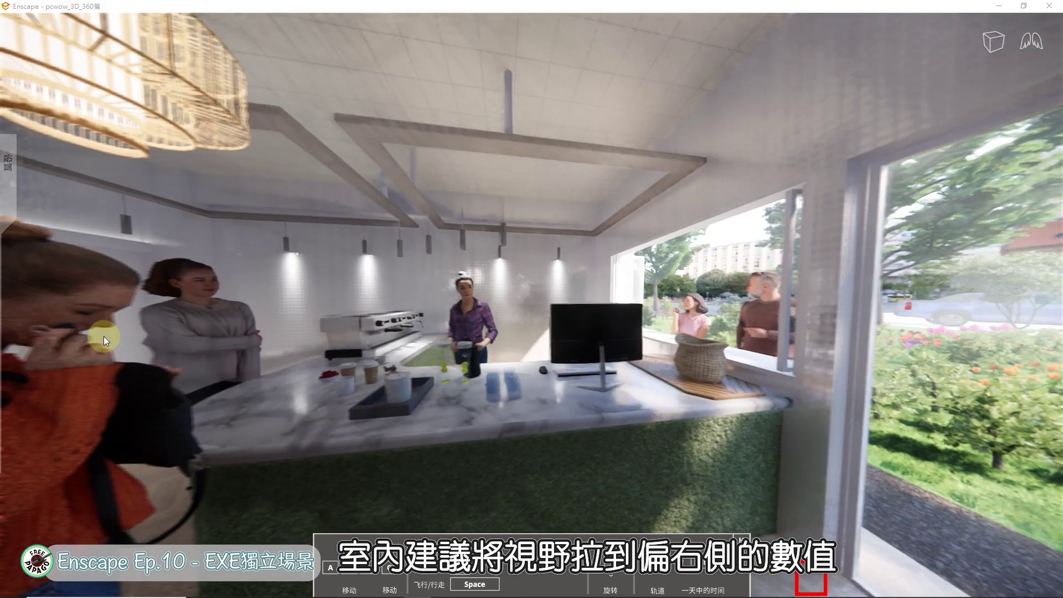
Compare the rendering quality levels draft, medium, high and ultra on the counter view
mouse_move(9, 175)
drag(144, 361, 62, 360)
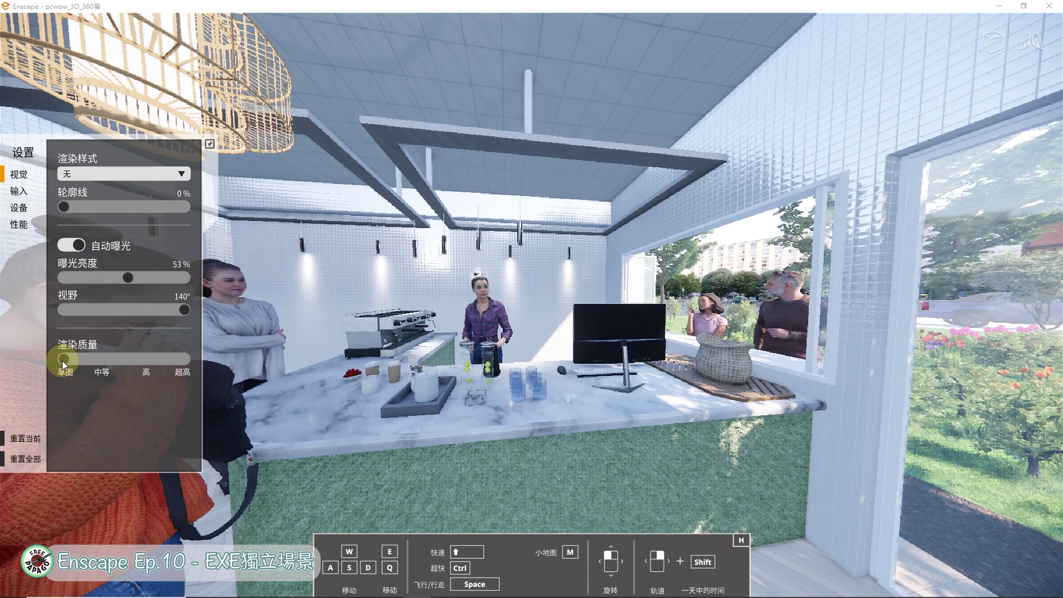
click(102, 361)
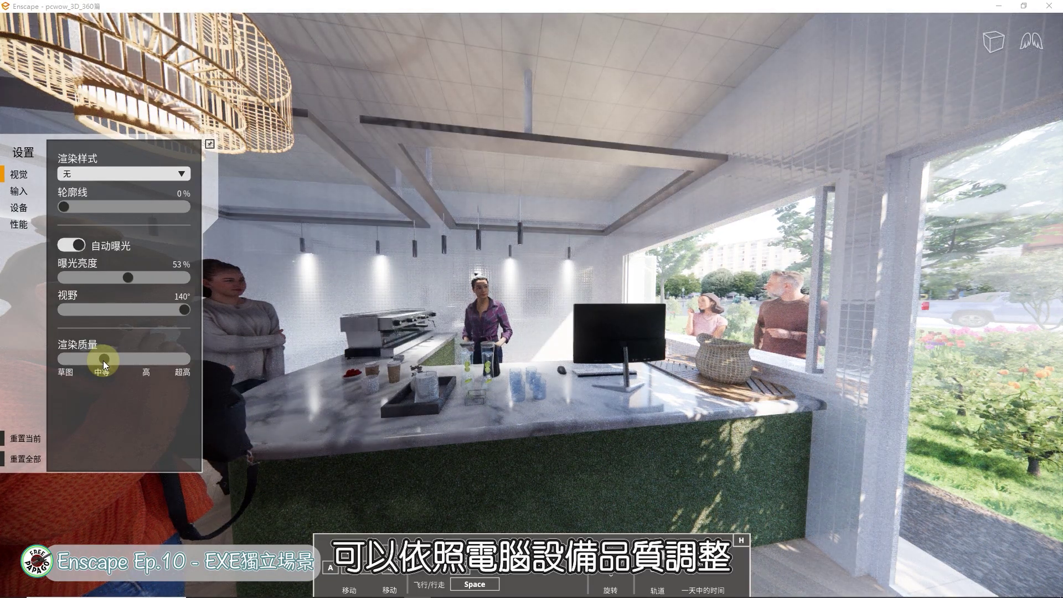
click(148, 358)
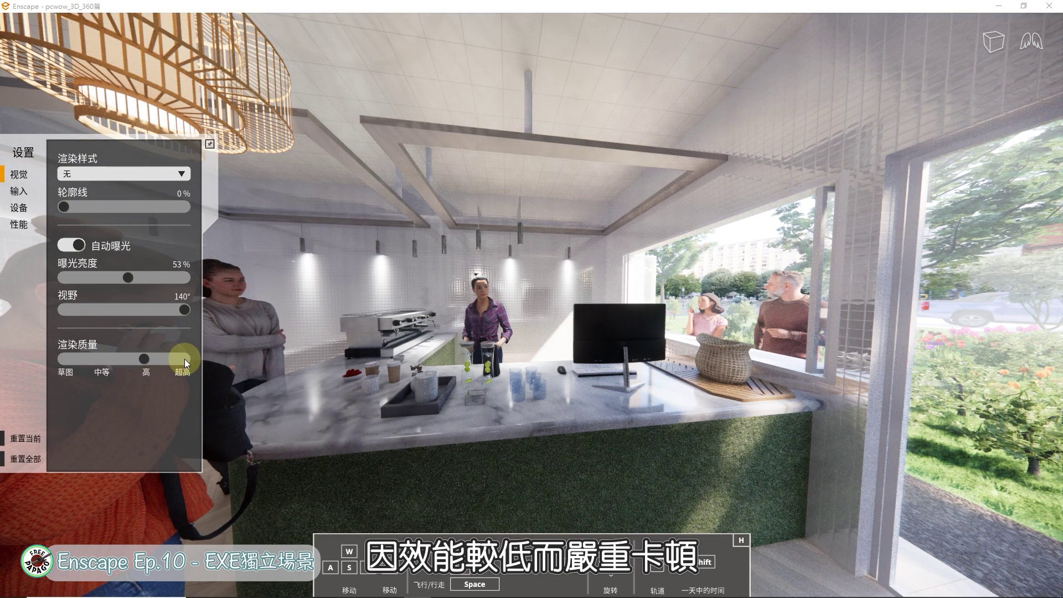
click(184, 358)
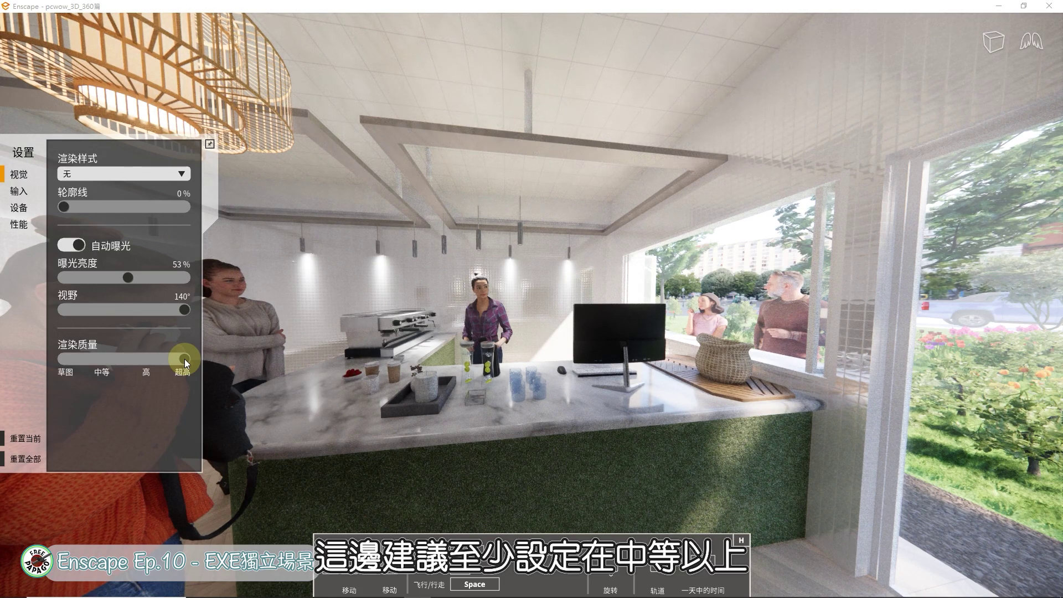
Turn the view toward the café counter, show the minimap, and enlarge it
drag(563, 298, 496, 321)
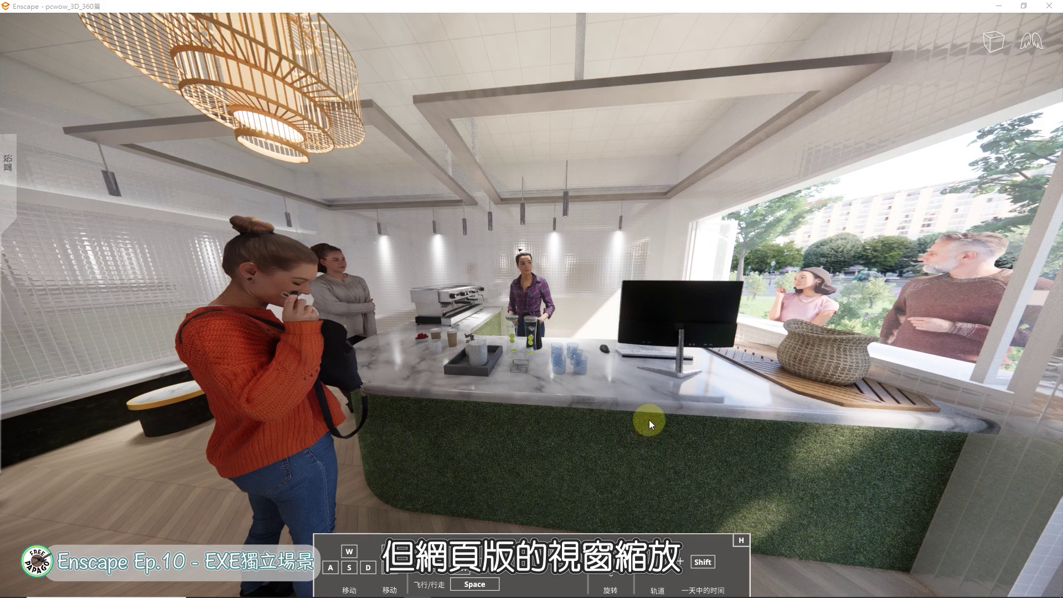
key(m)
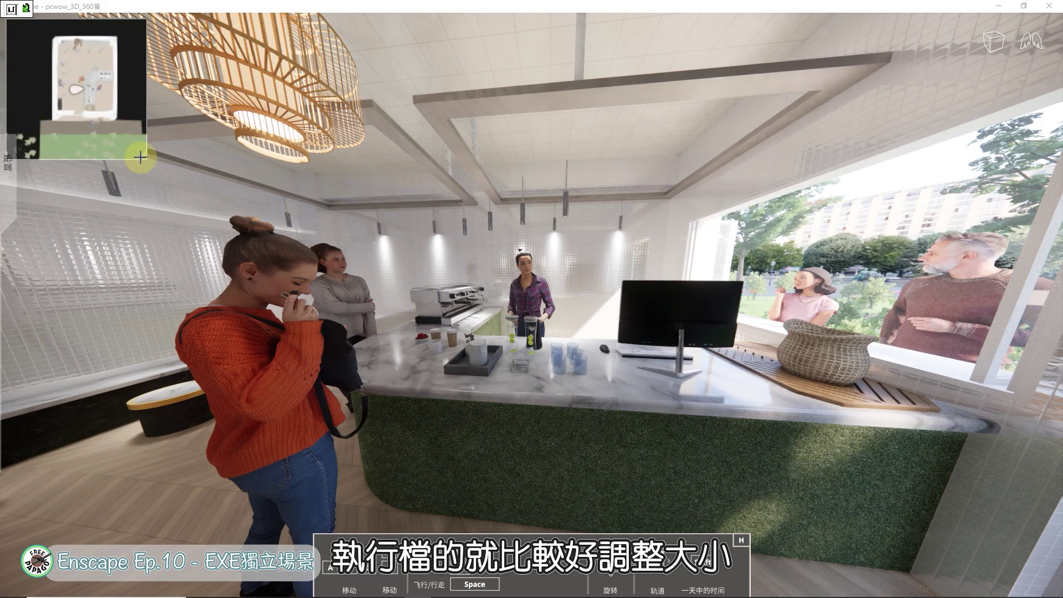
drag(144, 157, 344, 379)
Move around the café counter with the enlarged minimap open, and close the minimap
drag(831, 338, 579, 338)
key(w)
mouse_move(768, 312)
mouse_down()
mouse_move(531, 238)
mouse_move(974, 338)
mouse_up()
key(w)
key(s)
key(a)
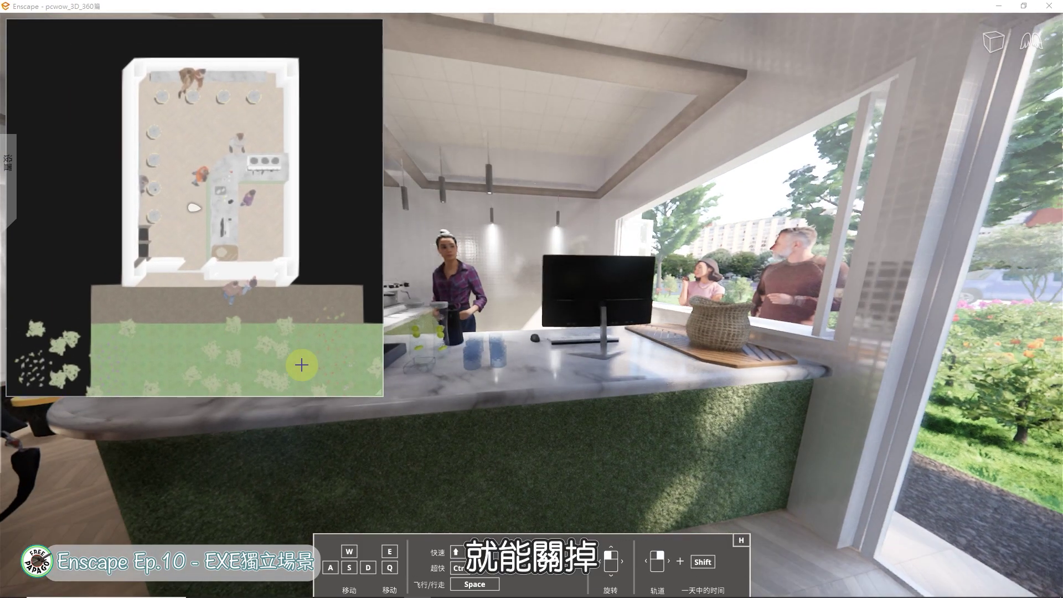
click(365, 380)
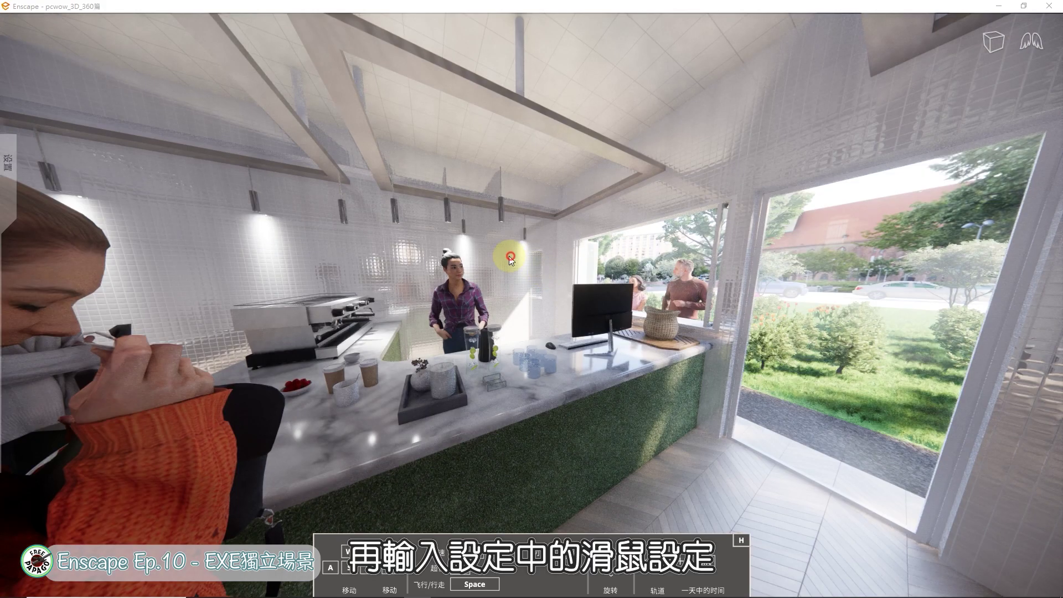
Set the view height (视角高度) to 1.61 m in the input settings and turn the view along the counter
click(13, 177)
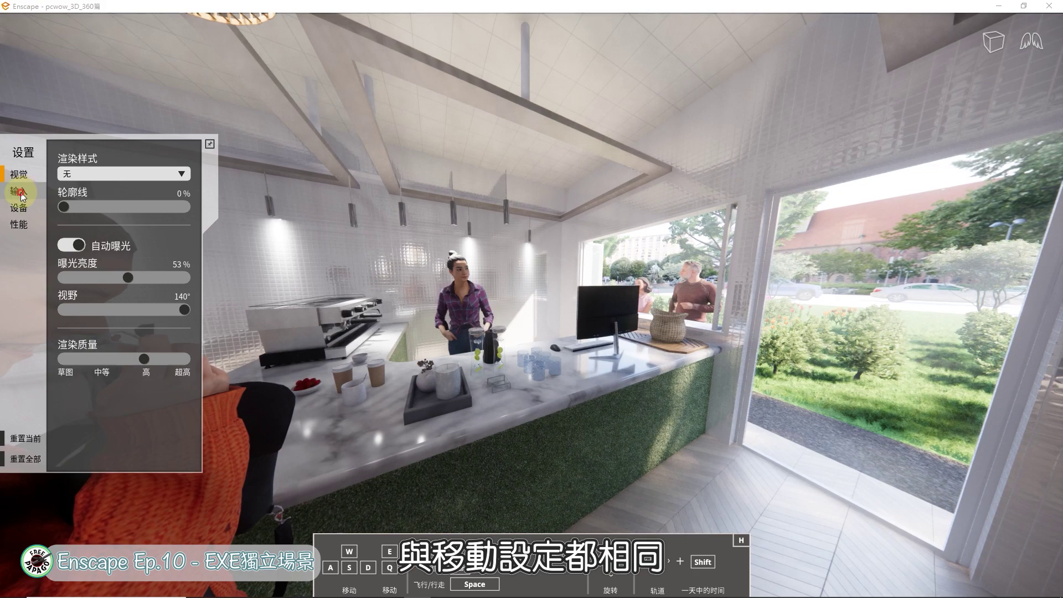
click(28, 189)
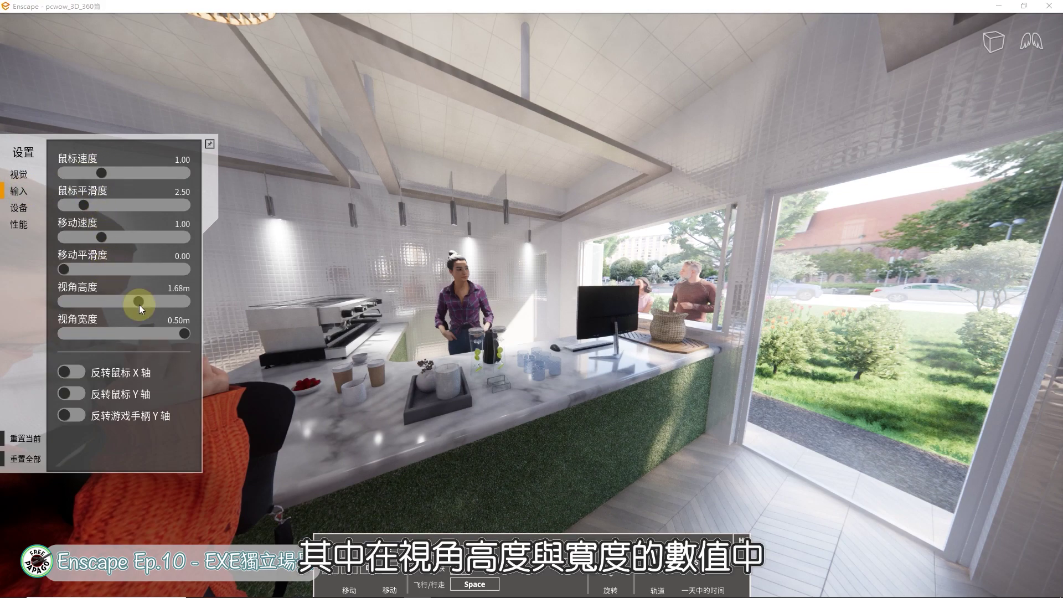
drag(174, 301, 131, 300)
drag(548, 344, 351, 301)
mouse_move(54, 207)
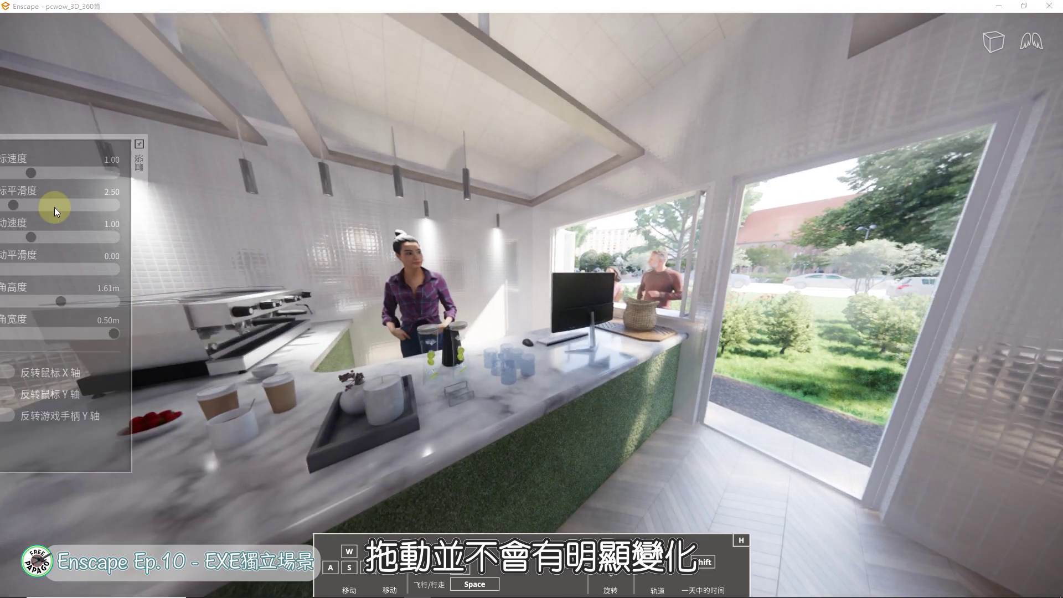
Try a view height of 2.10 m at the counter, and lower it to 1.66 m
drag(135, 300, 227, 305)
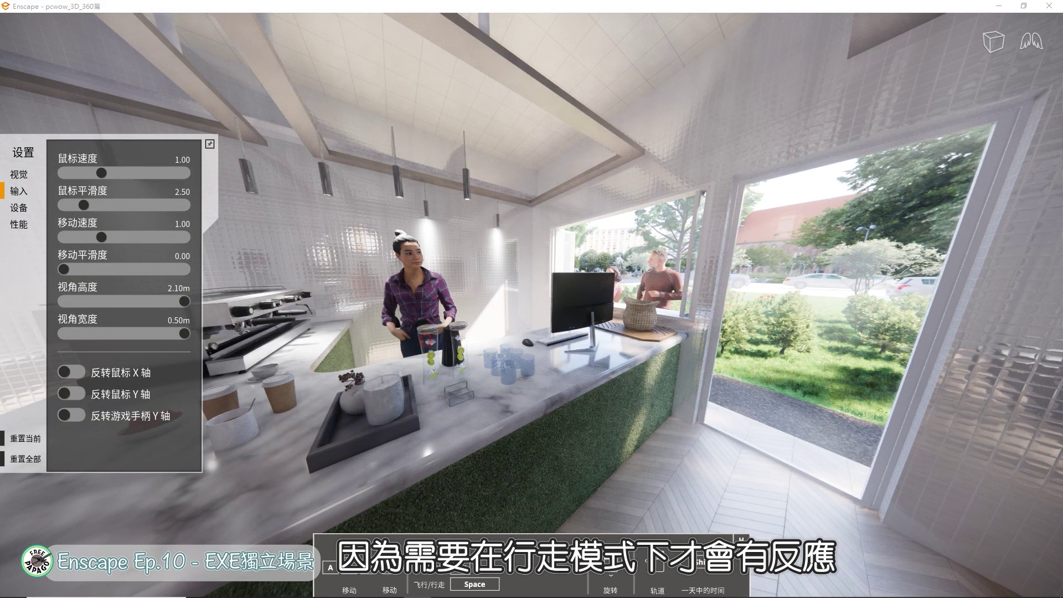
scroll(425, 350, down, 2)
scroll(425, 351, up, 3)
scroll(425, 353, down, 3)
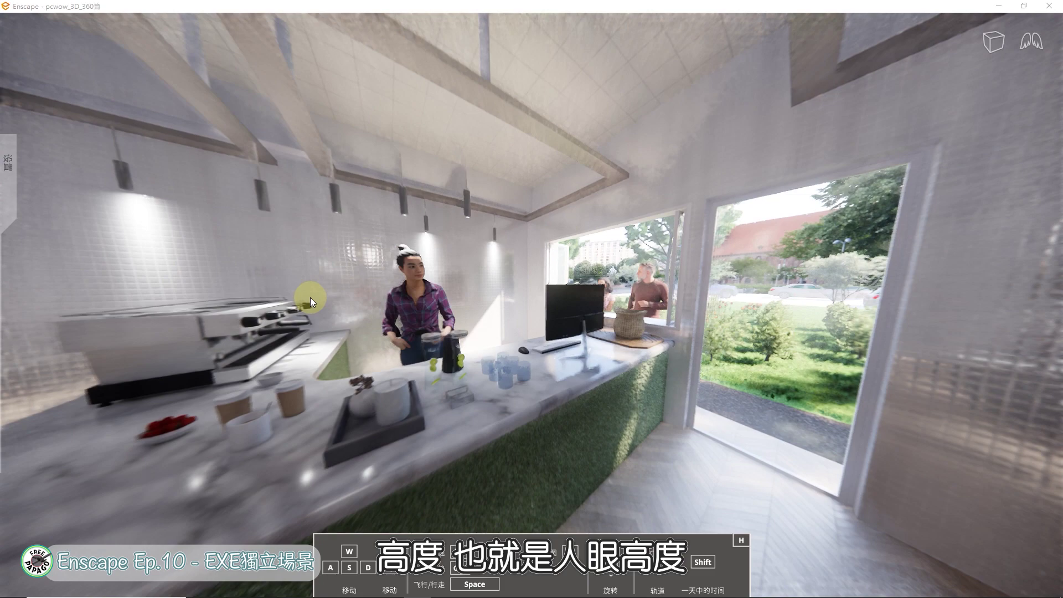
mouse_move(11, 174)
drag(175, 301, 138, 301)
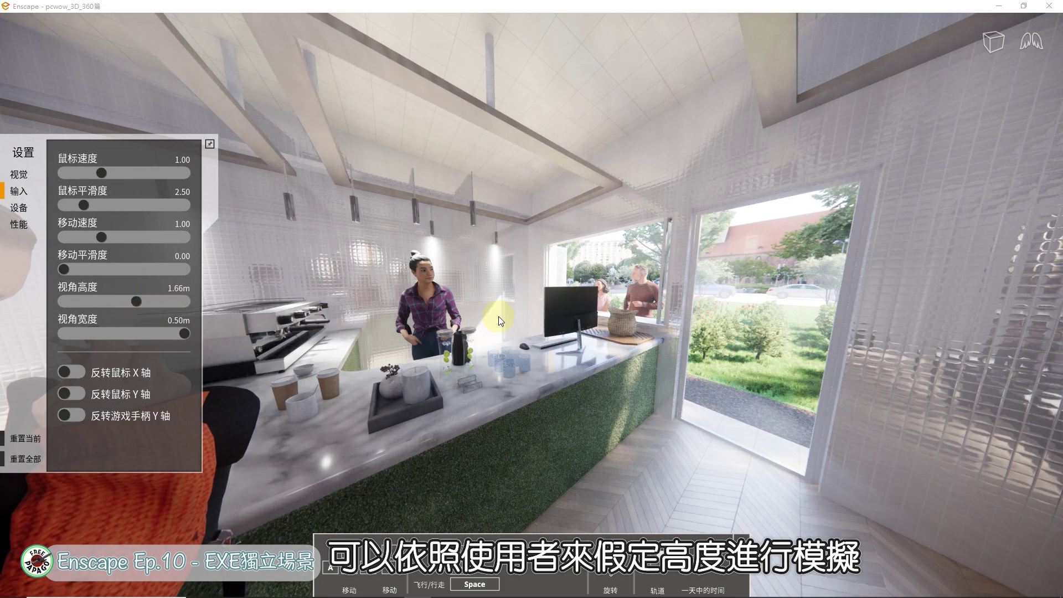
Set the view height (视角高度) to 2.10 m, switch to walk mode, and back away along the café counter to check the height
click(136, 302)
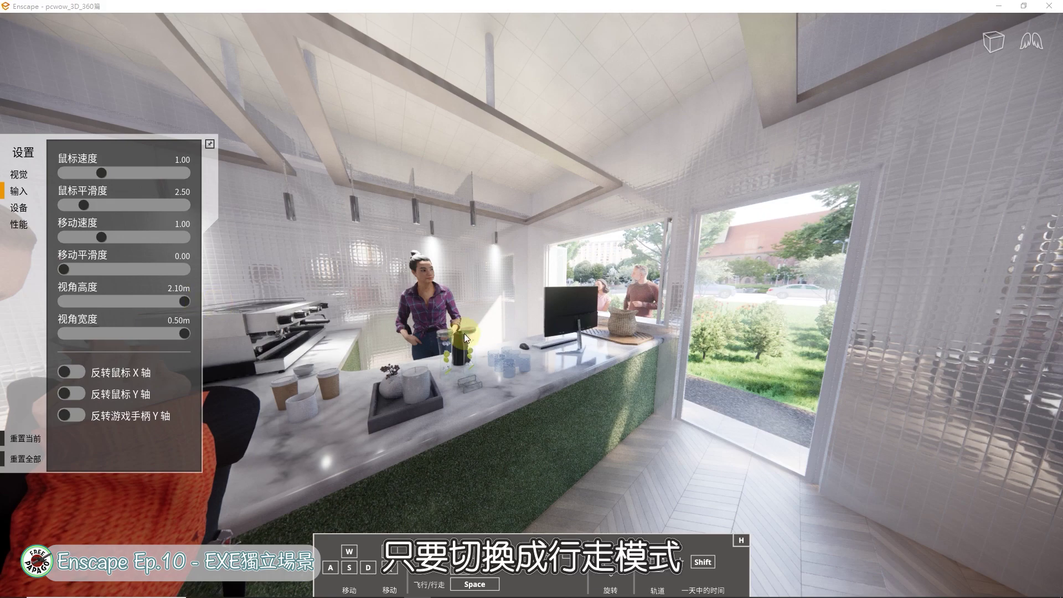
click(1035, 42)
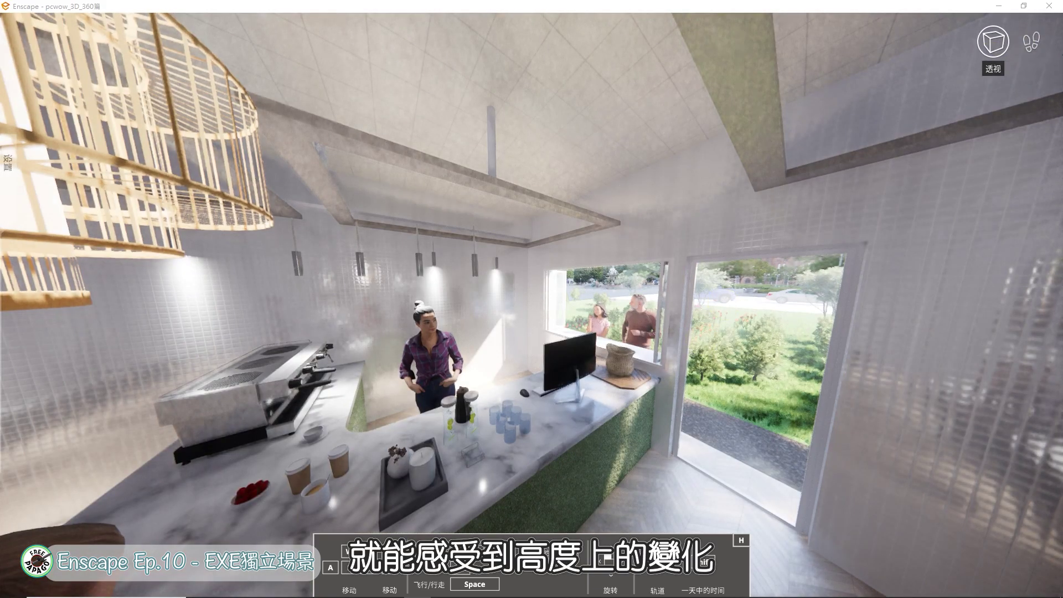
drag(664, 288, 243, 288)
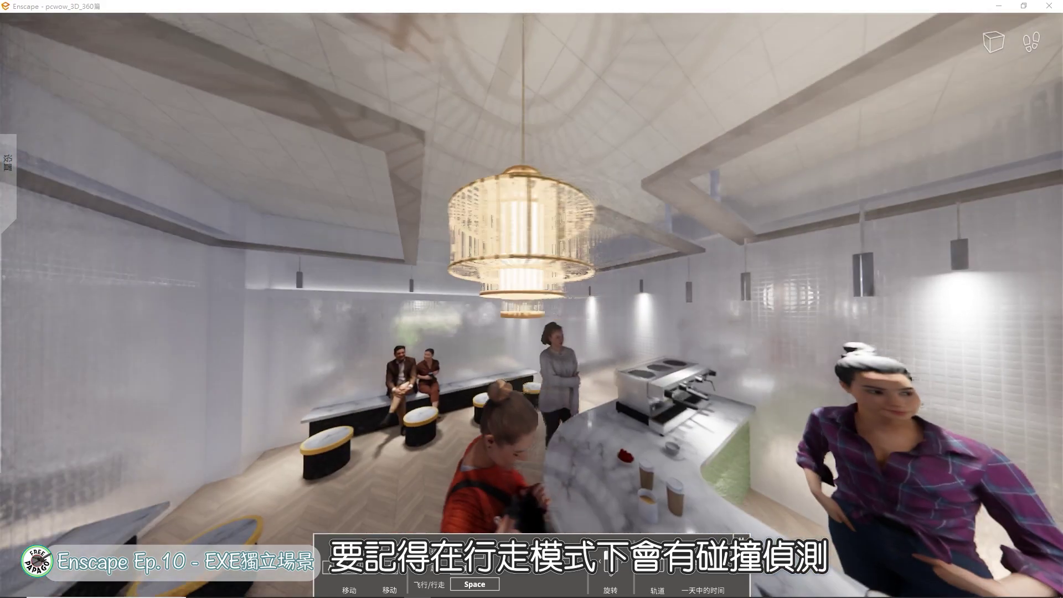
key(s)
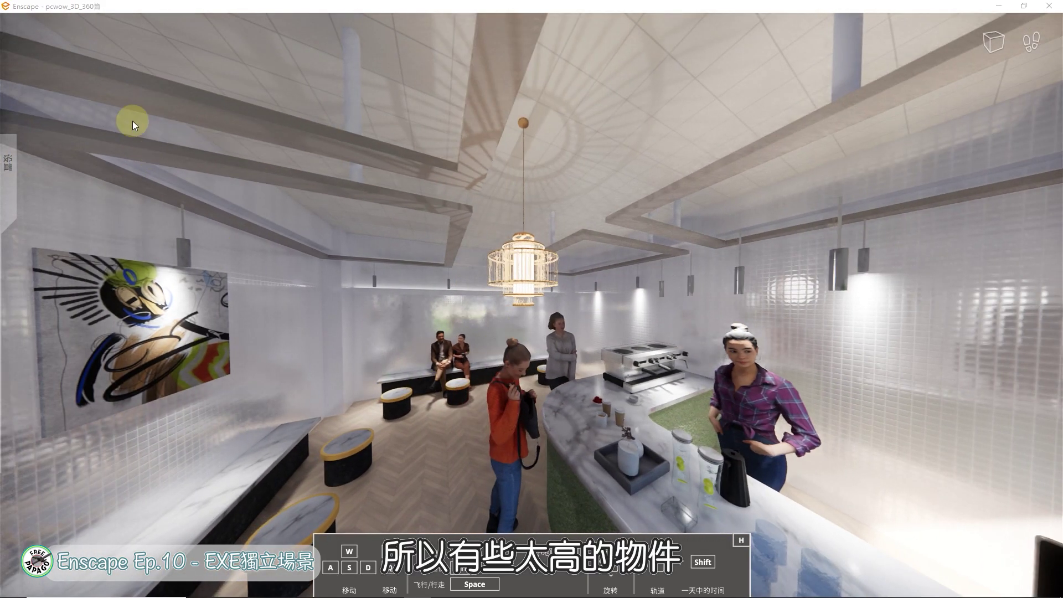
Set the view height (视角高度) to 1.63 m and the view width (视角宽度) to 0.28 m, and walk around between the bench and the counter
click(10, 178)
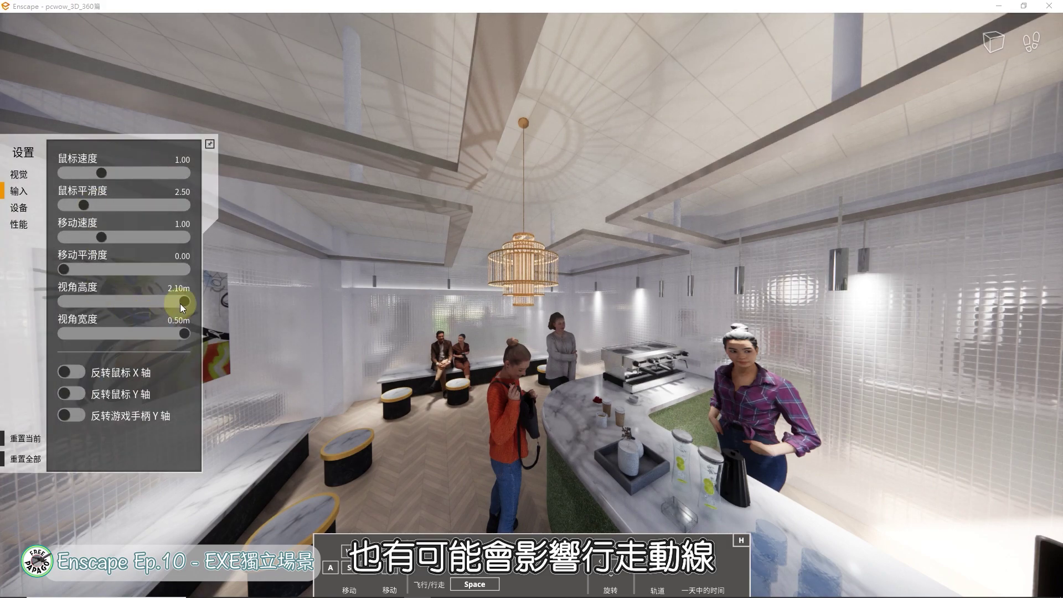
drag(179, 301, 131, 301)
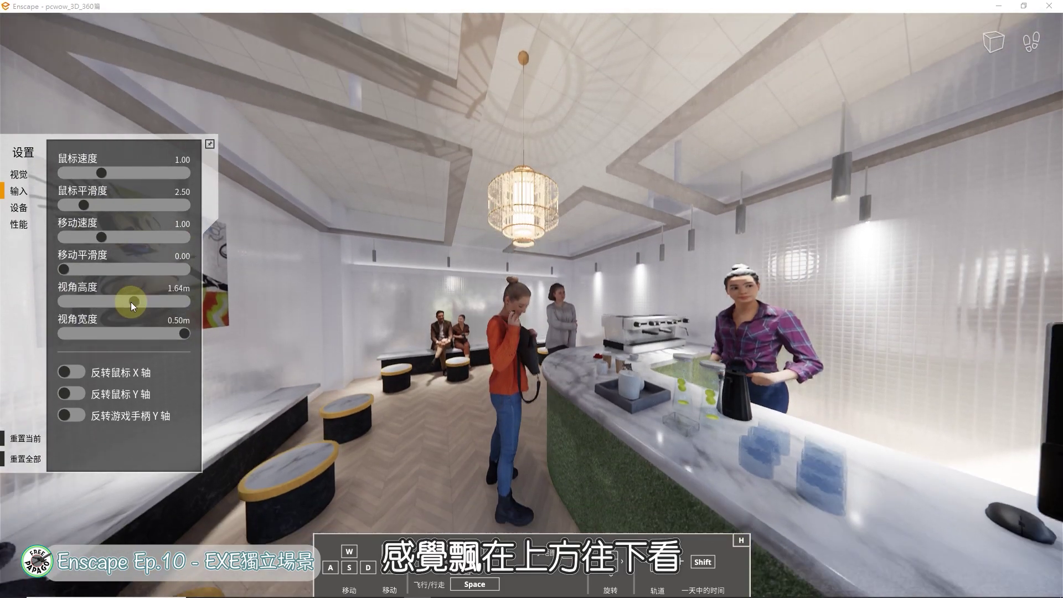
drag(188, 338, 97, 331)
drag(532, 299, 466, 331)
key(a)
key(w)
key(s)
key(w)
In the device settings, set the stereo mode for 3D TV (立体模式) to 单眼半宽 and turn the split view slightly
mouse_move(11, 166)
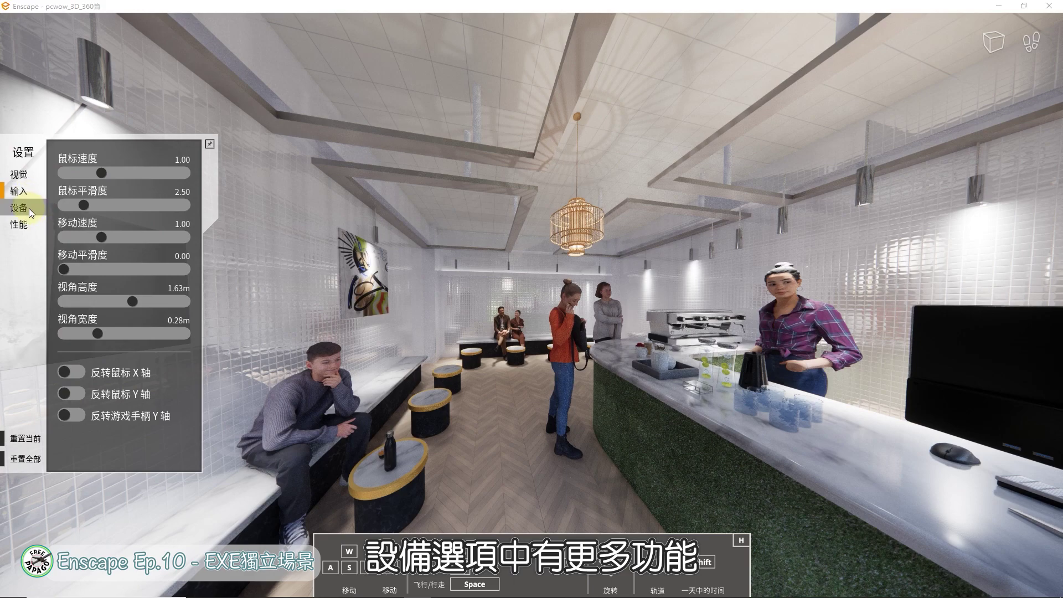
click(29, 209)
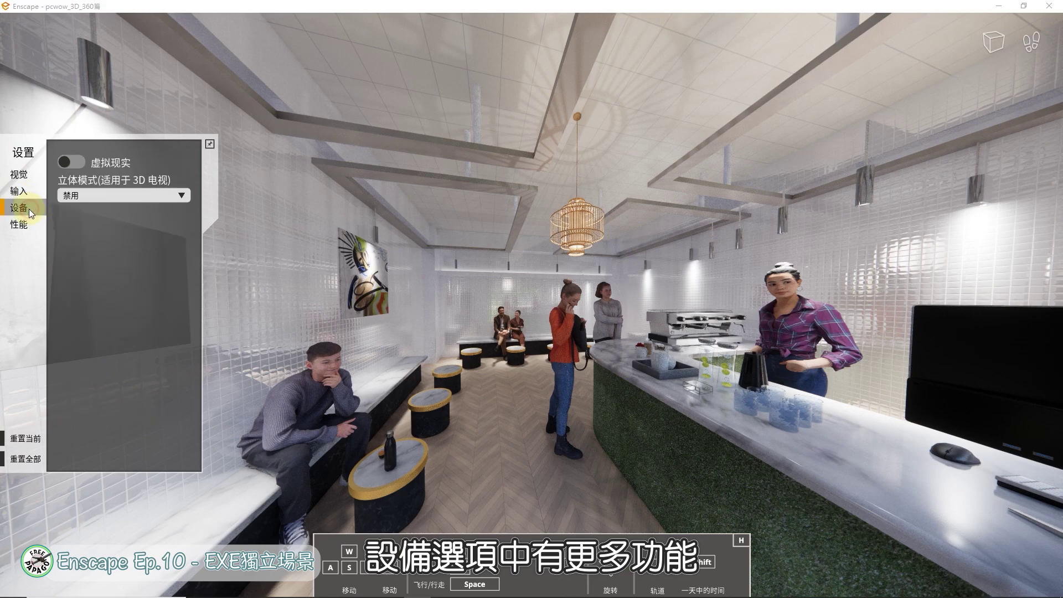
click(137, 195)
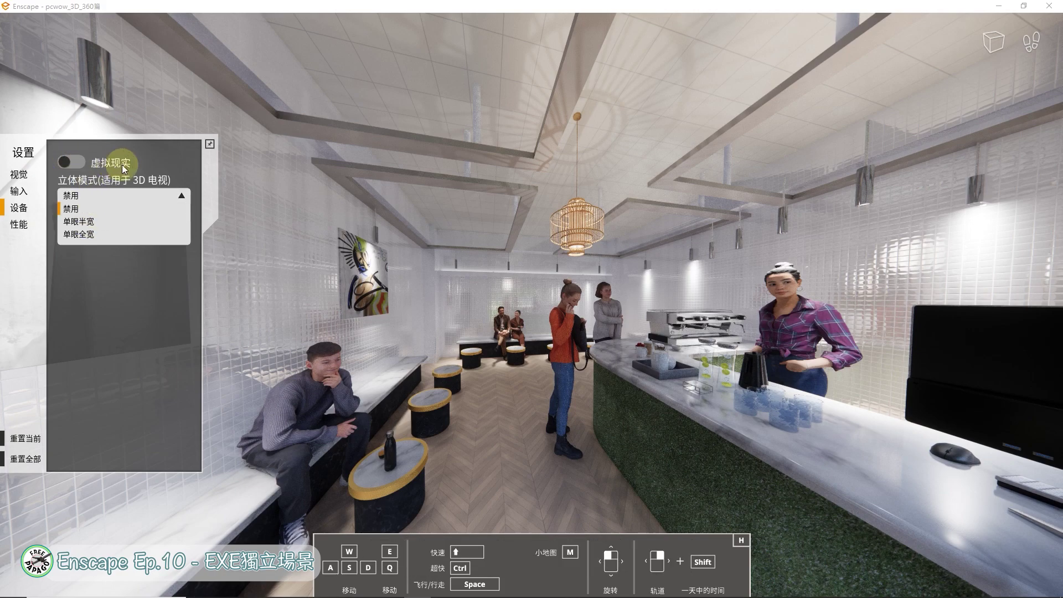
click(88, 224)
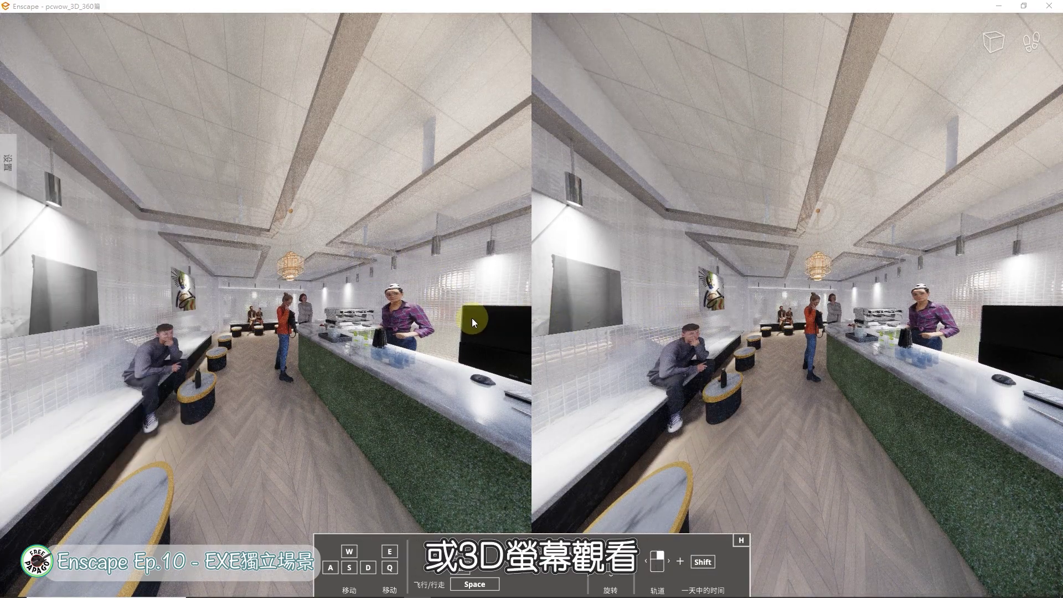
mouse_move(472, 317)
mouse_down()
mouse_move(501, 318)
mouse_move(475, 320)
mouse_up()
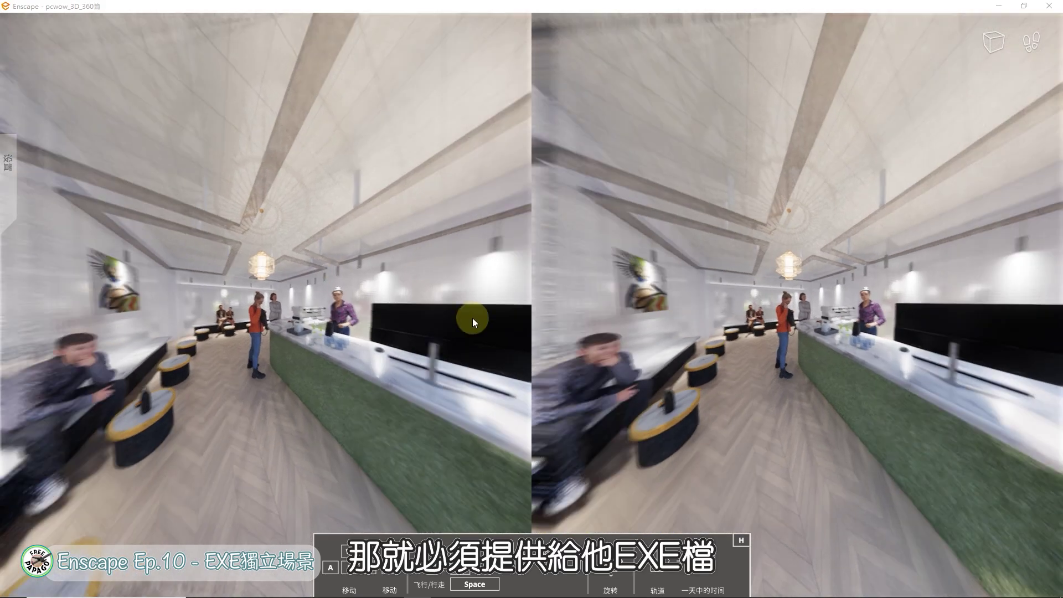
Set the stereo mode (立体模式) to 单眼全宽 and turn the split view along the counter
mouse_move(7, 162)
click(100, 197)
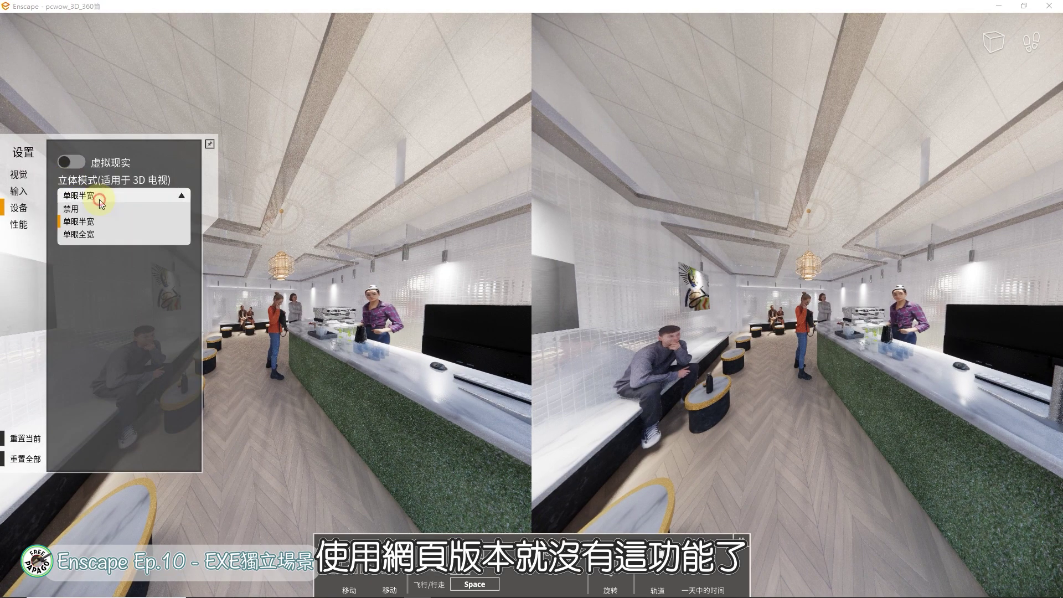
click(89, 237)
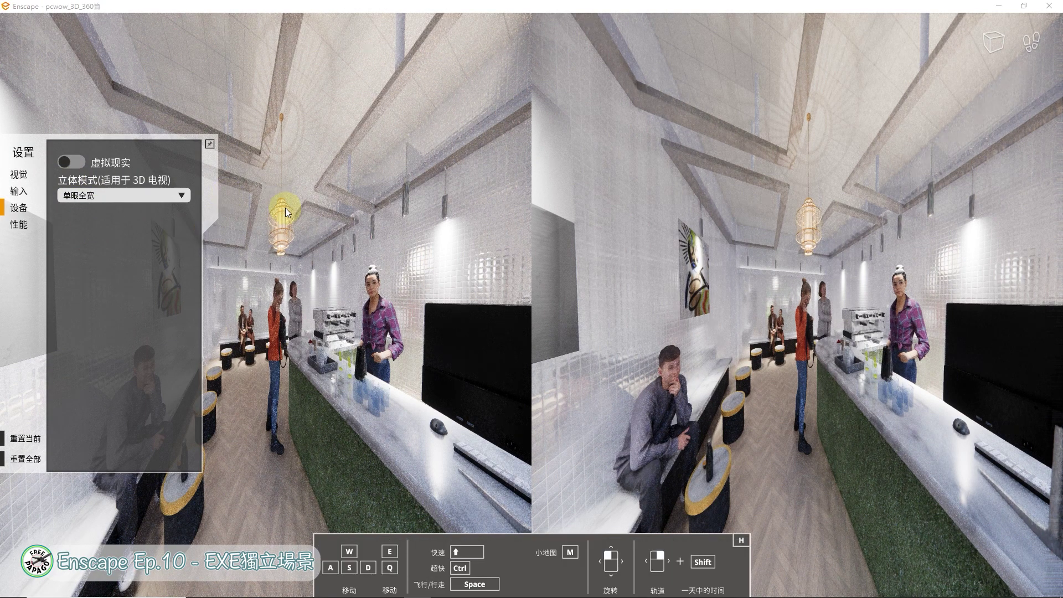
mouse_move(437, 263)
mouse_down()
mouse_move(436, 237)
mouse_move(432, 271)
mouse_up()
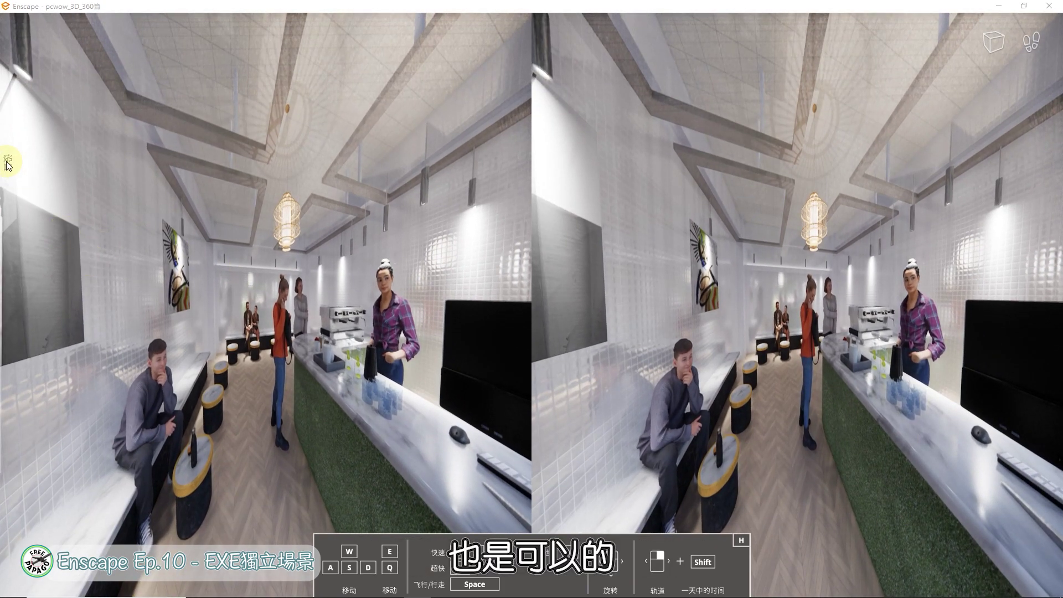
Set the stereo mode (立体模式) to 禁用, and switch virtual reality (虚拟现实) on and off again
mouse_move(8, 164)
click(83, 199)
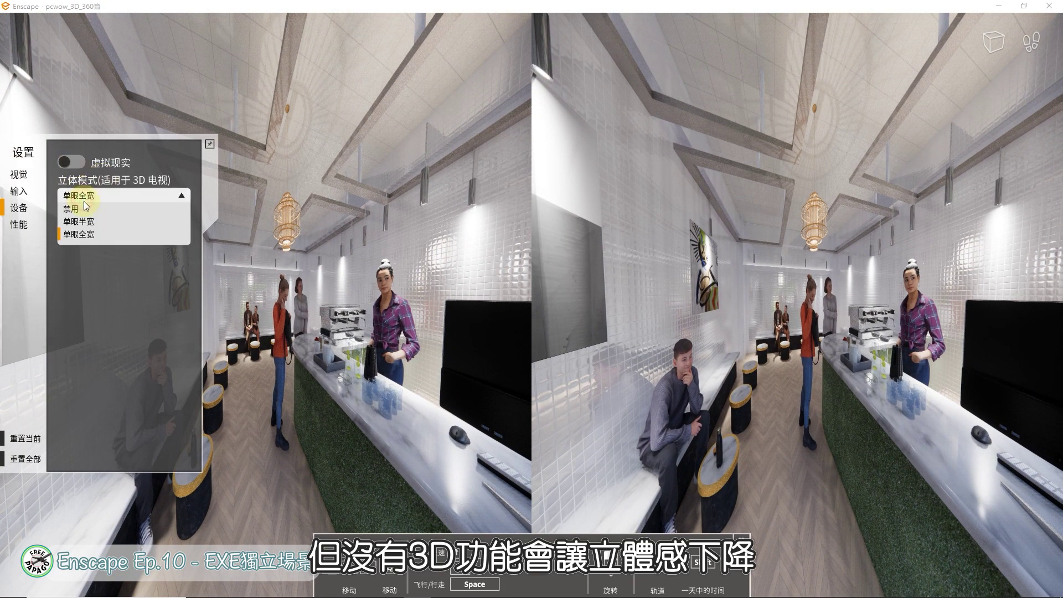
click(84, 213)
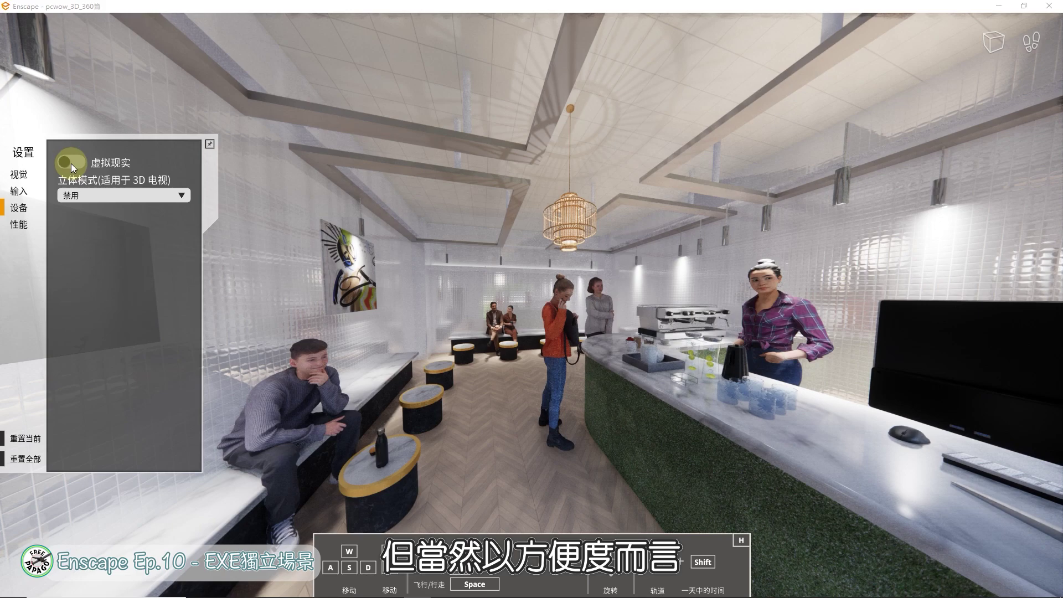
click(71, 163)
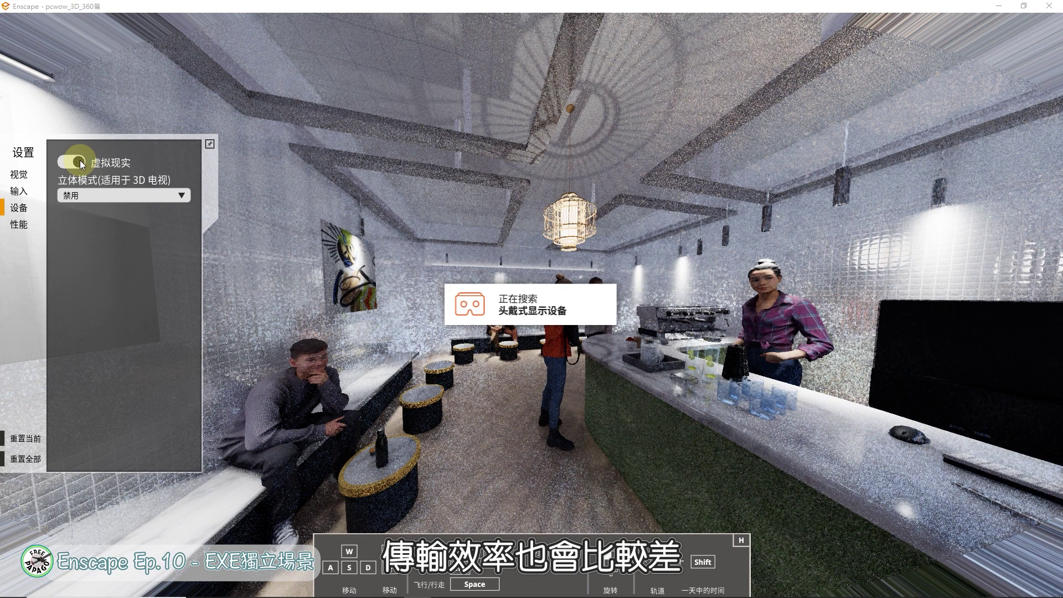
click(75, 161)
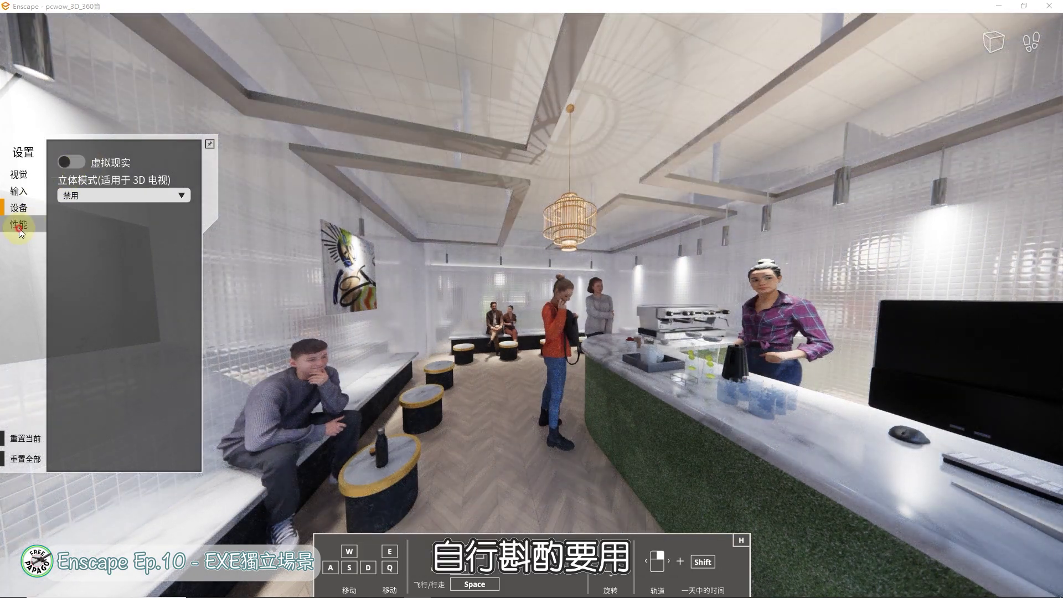
Face the outdoor lawn, switch off grass/carpet rendering (草地/地毯渲染) in the performance settings to compare the grass, and switch it back on
click(15, 225)
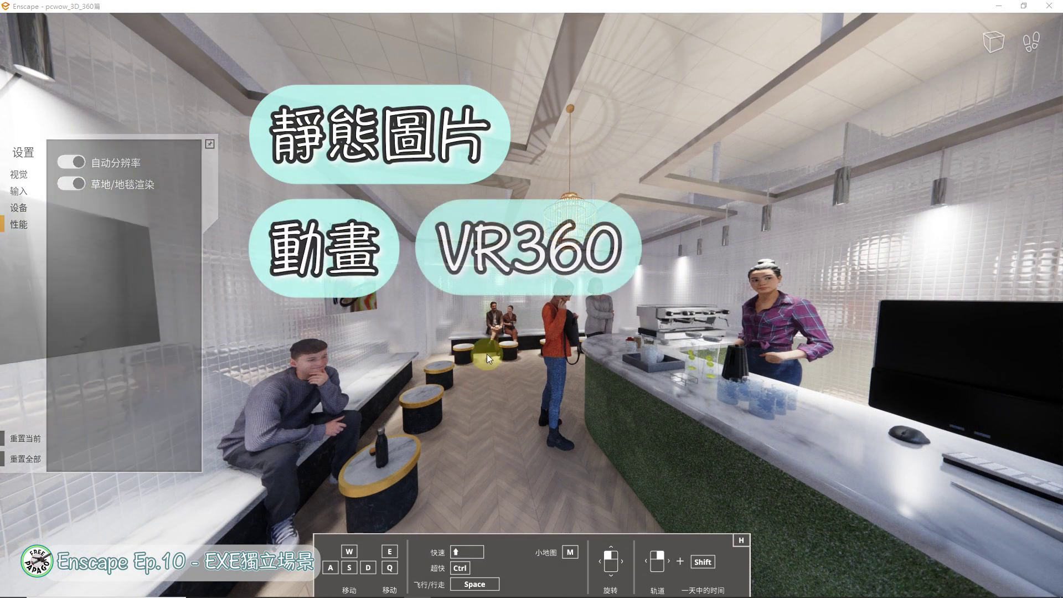
drag(104, 193, 637, 197)
right_drag(620, 337, 682, 360)
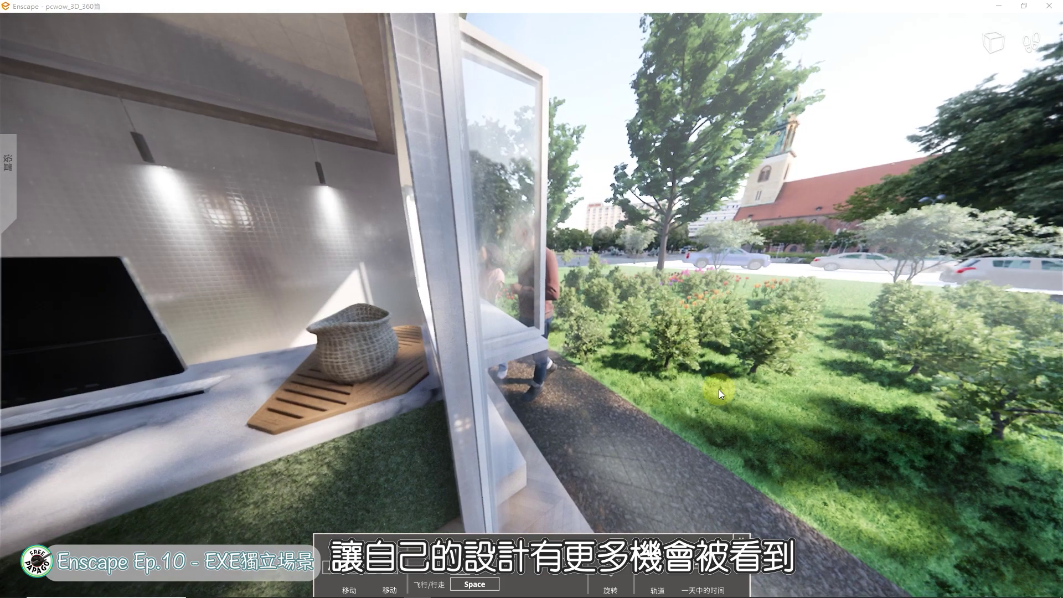
click(16, 190)
click(74, 185)
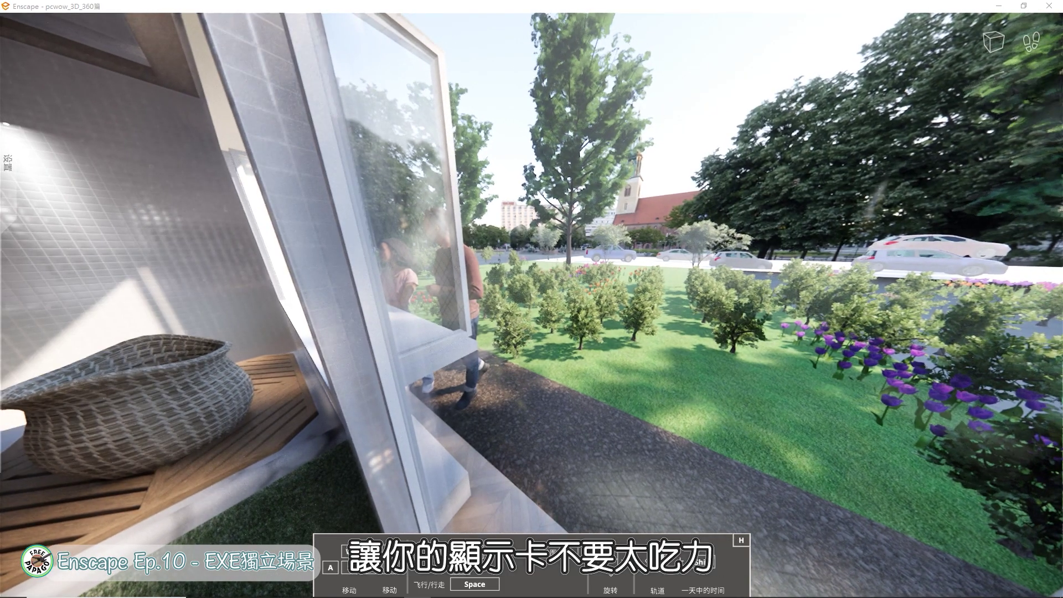
drag(306, 315, 312, 303)
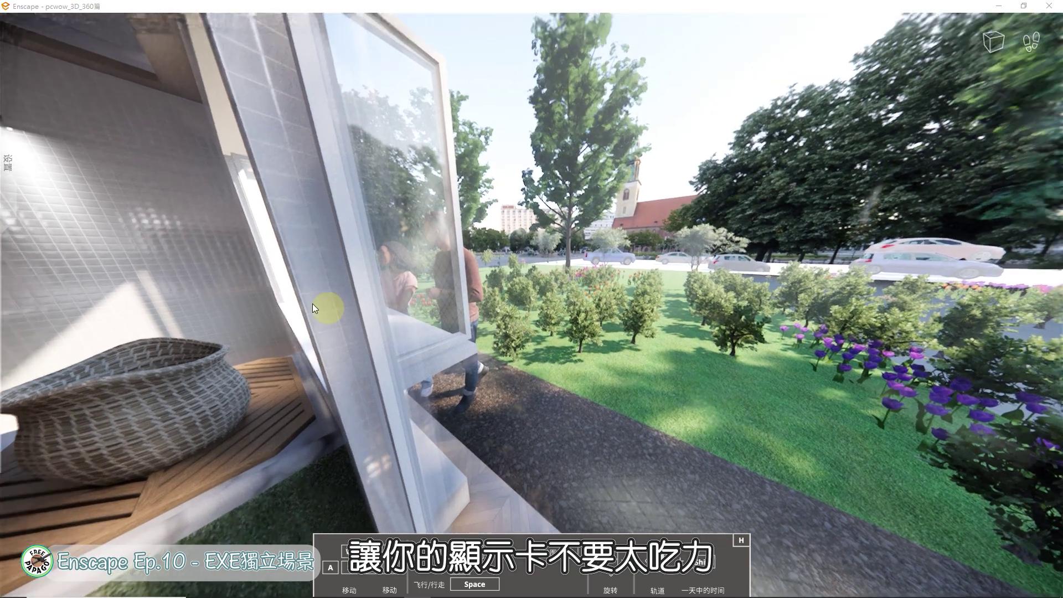
mouse_move(12, 168)
click(74, 183)
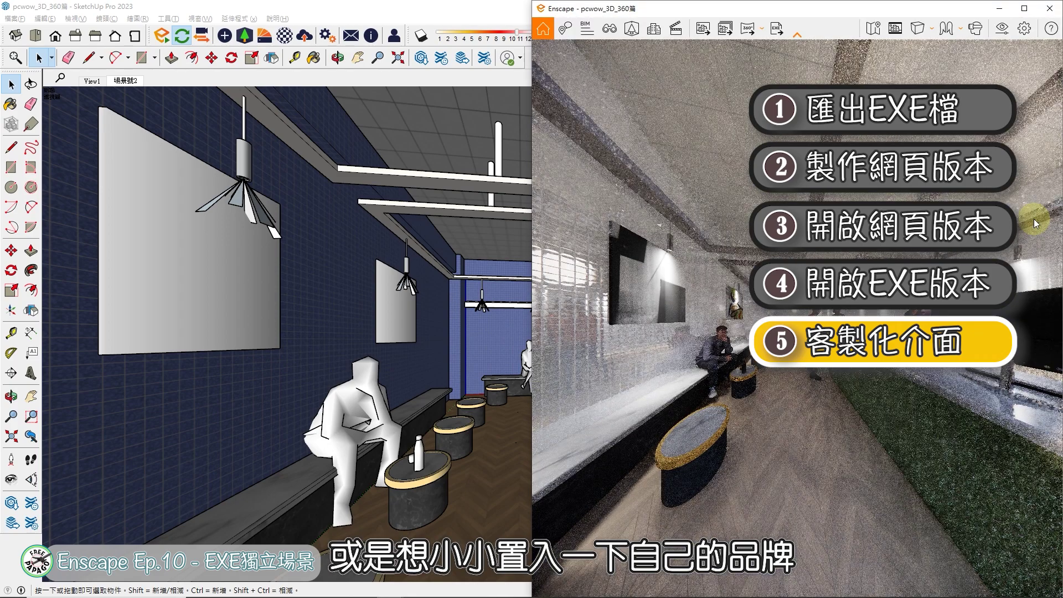
Open the window settings of the Enscape window running beside SketchUp and use FREEPAPAGO.ico as the custom icon
drag(788, 14, 562, 27)
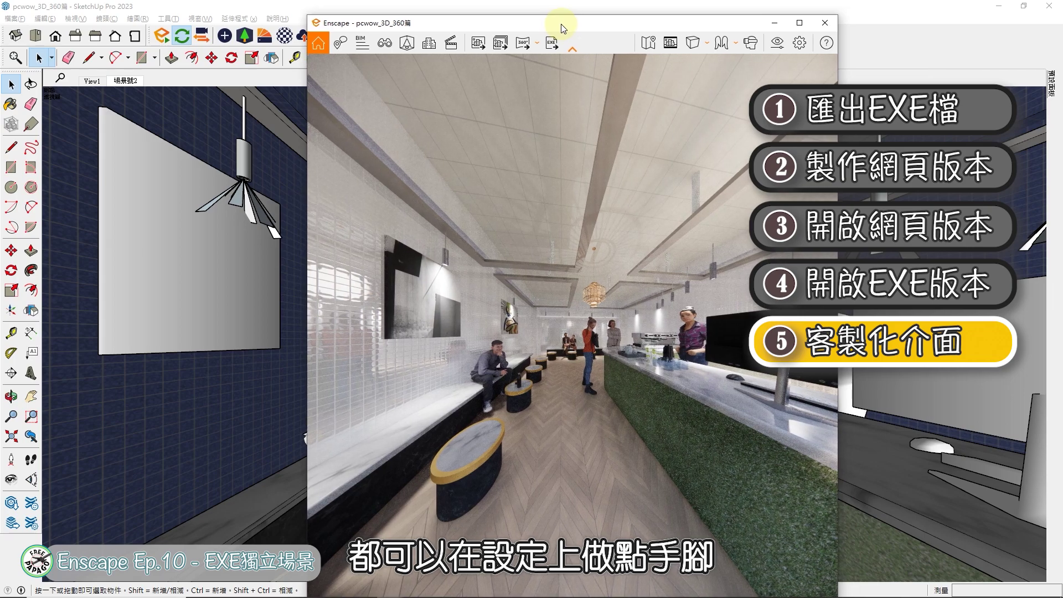
click(798, 48)
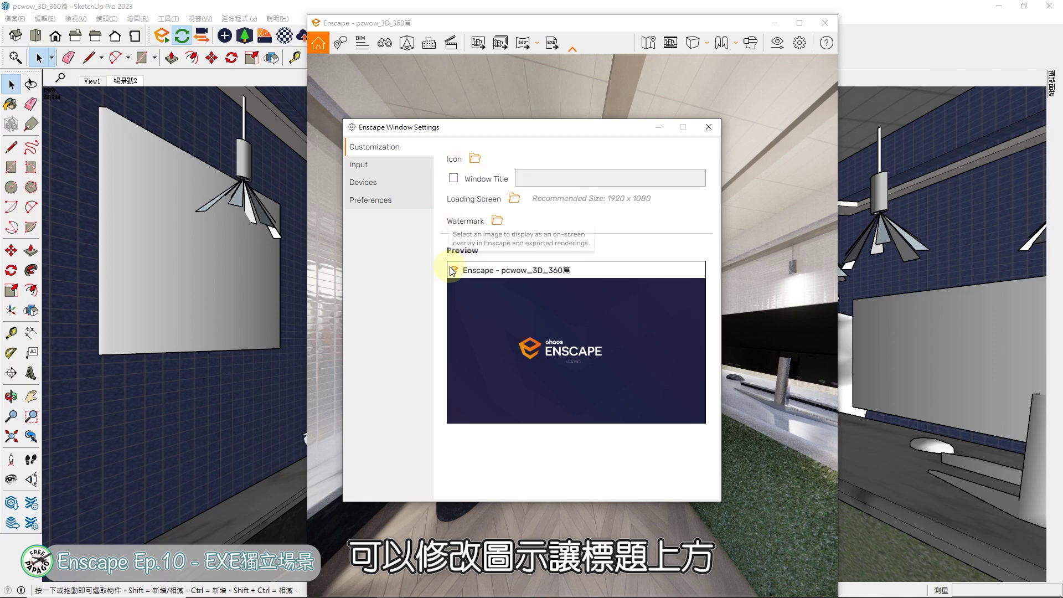
click(474, 161)
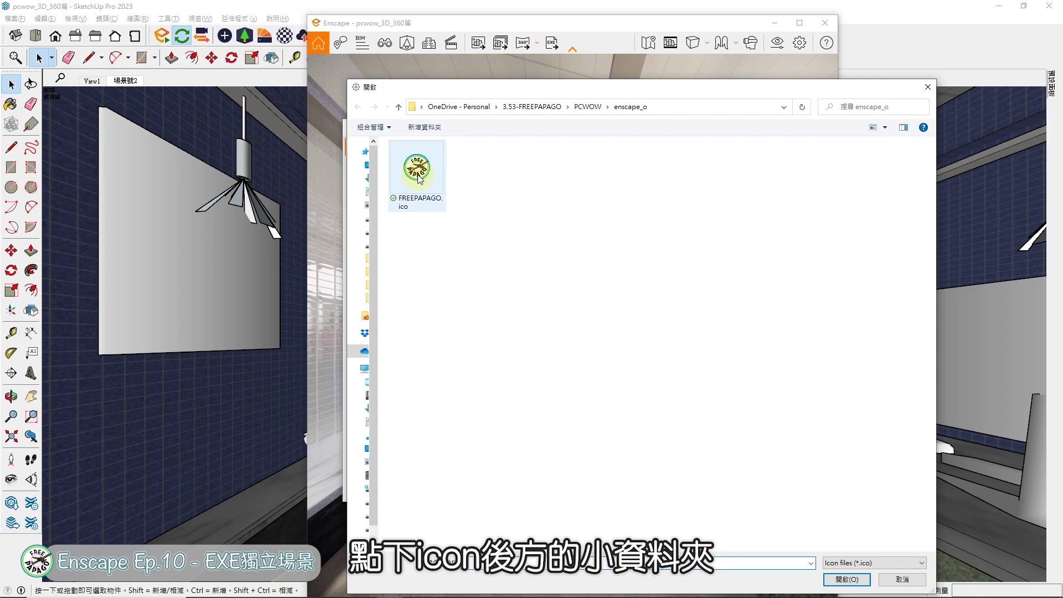
click(419, 178)
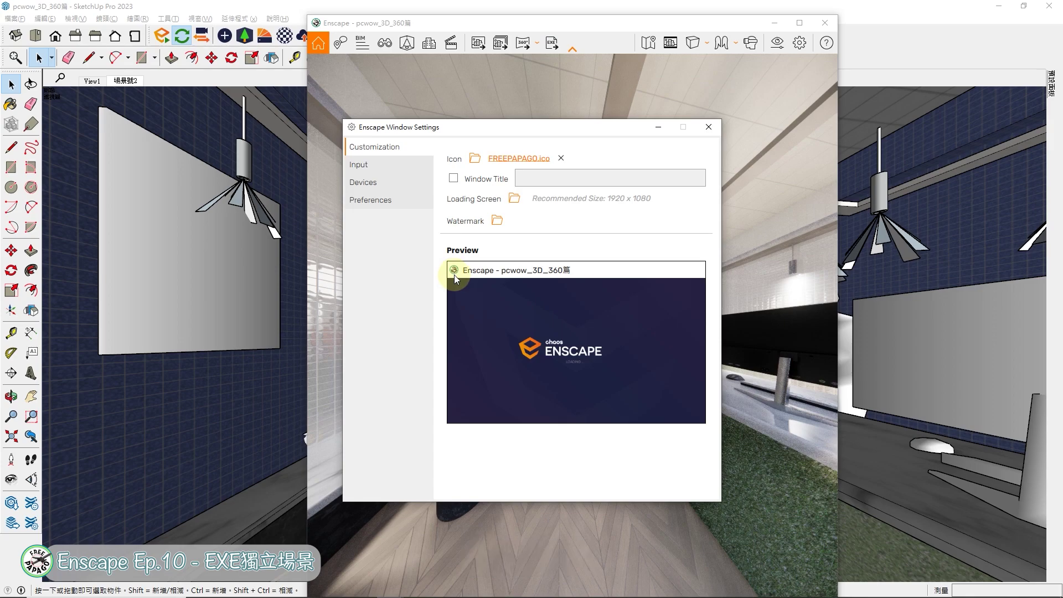
Enable the custom window title "FREEPAPAGO | PCWOW | ENSCAPE教學" and use ep9.png as the loading screen
click(454, 178)
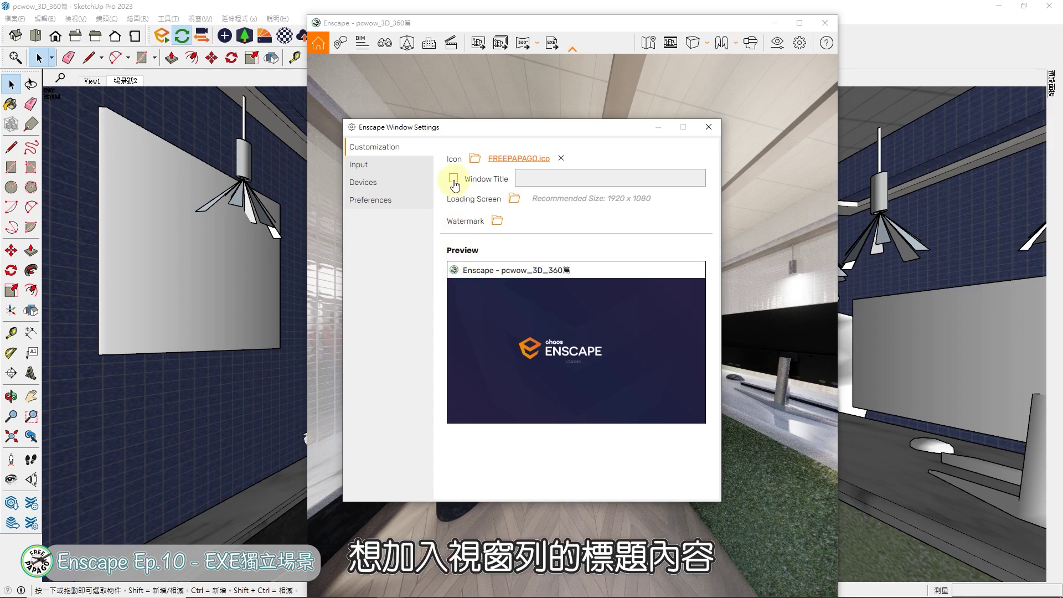
click(556, 179)
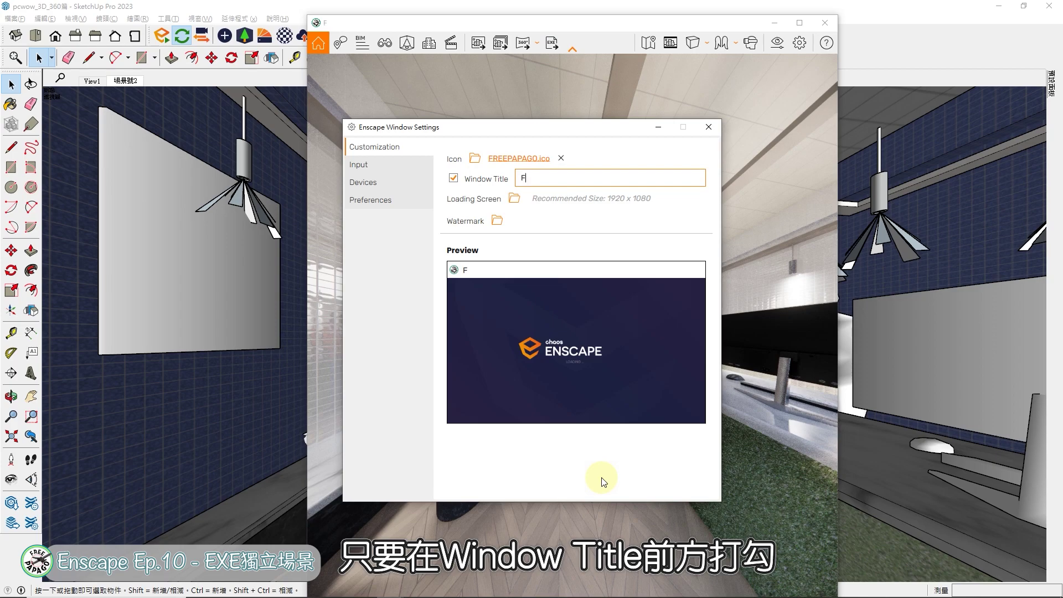
text(FREEPAPAGO | PCWOW | ENSCAPE教學)
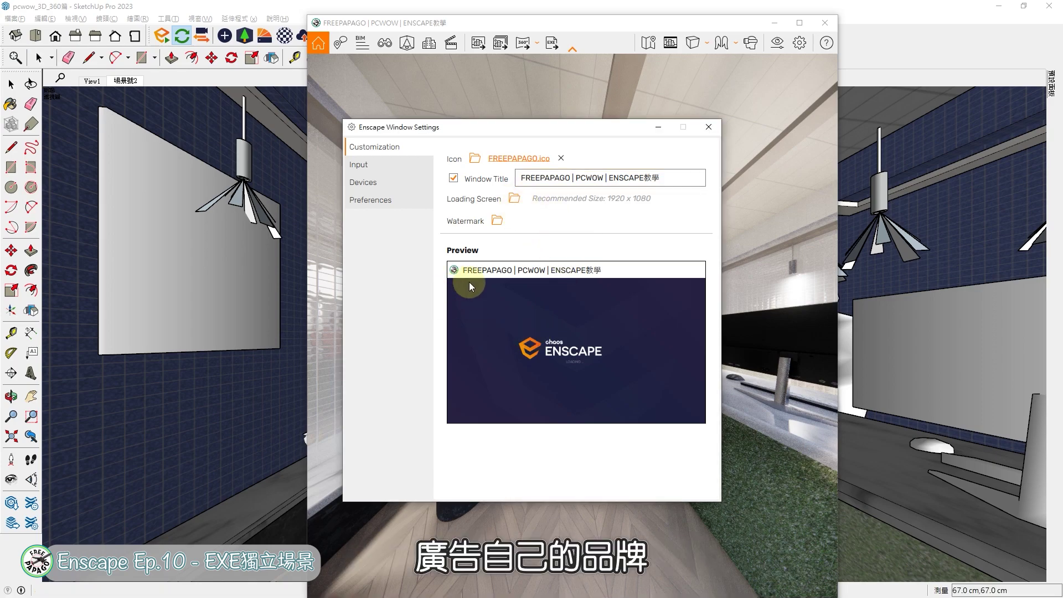
click(514, 198)
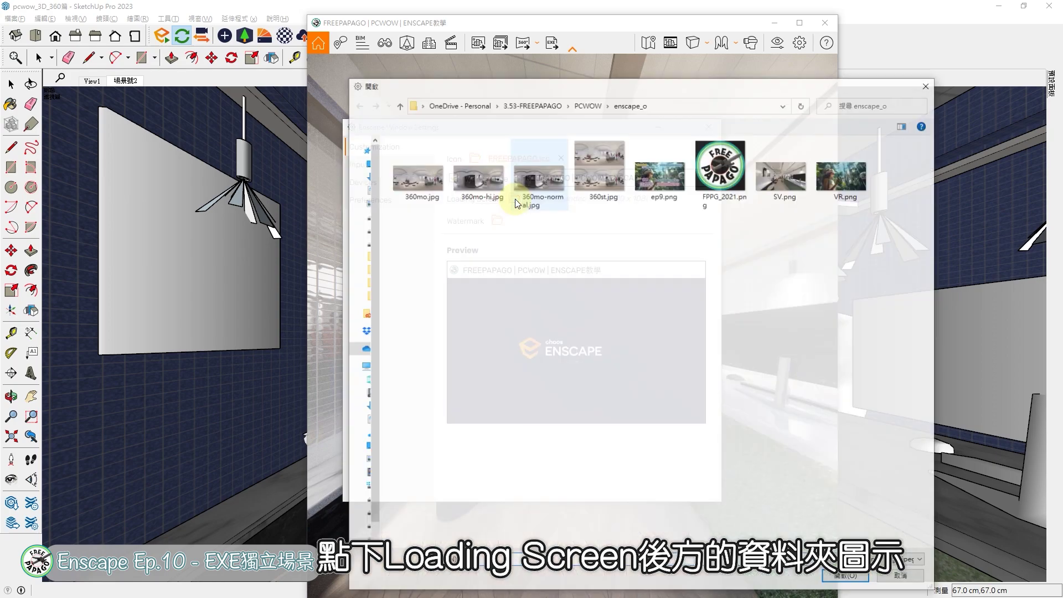
double_click(660, 177)
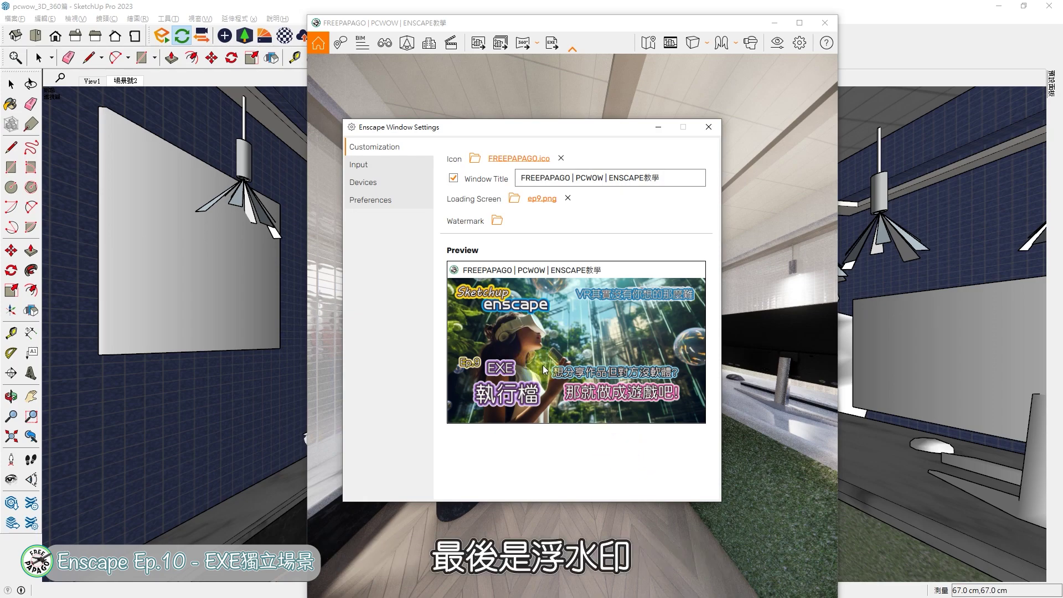
Use FPPG_2021.png as the watermark and try out its anchor points in the preview, including the lower-left corner and middle-right edge
click(496, 224)
click(721, 185)
double_click(721, 184)
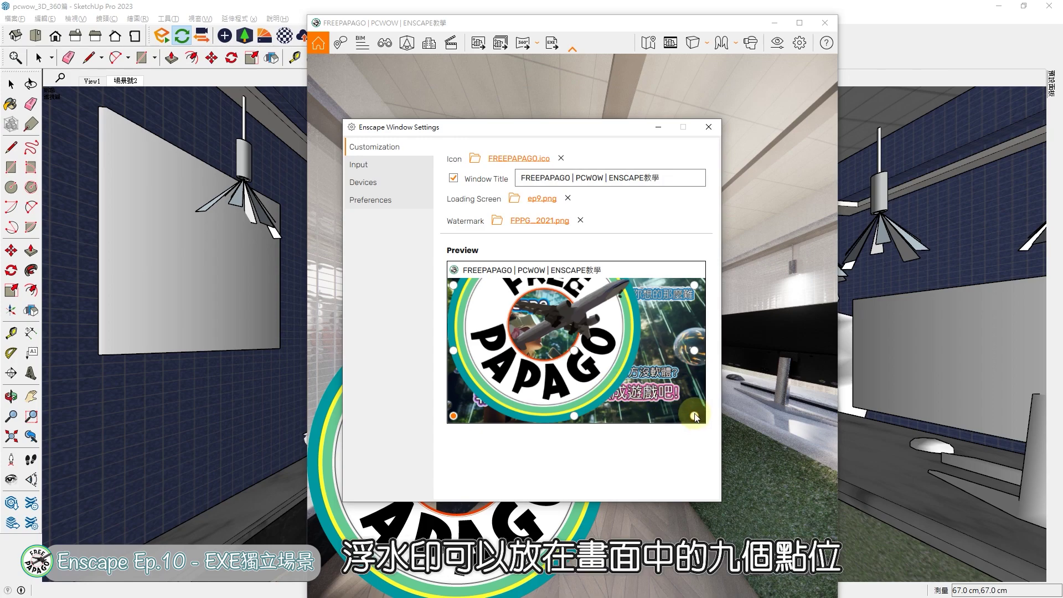
click(453, 416)
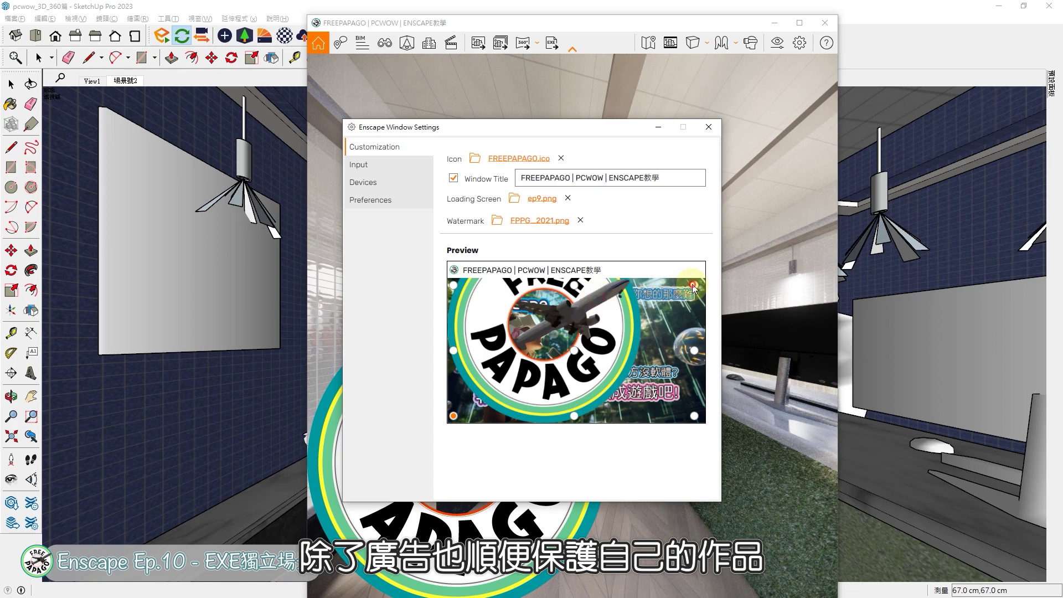
click(695, 353)
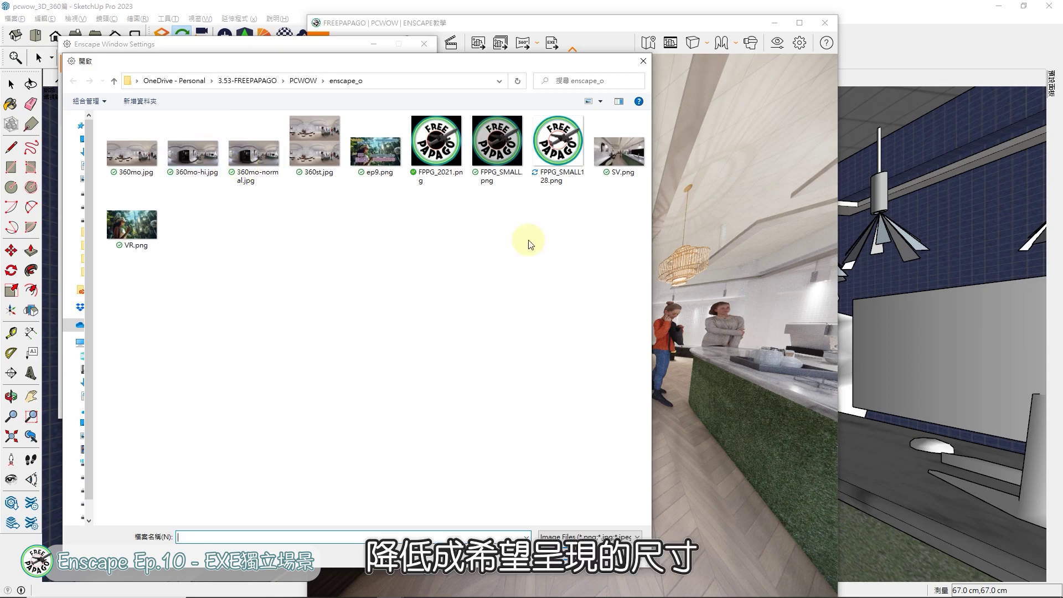
Replace the watermark with FPPG_SMALL128.png, try its middle-right and upper-right anchor points in the preview, and close the window settings
click(548, 154)
double_click(548, 154)
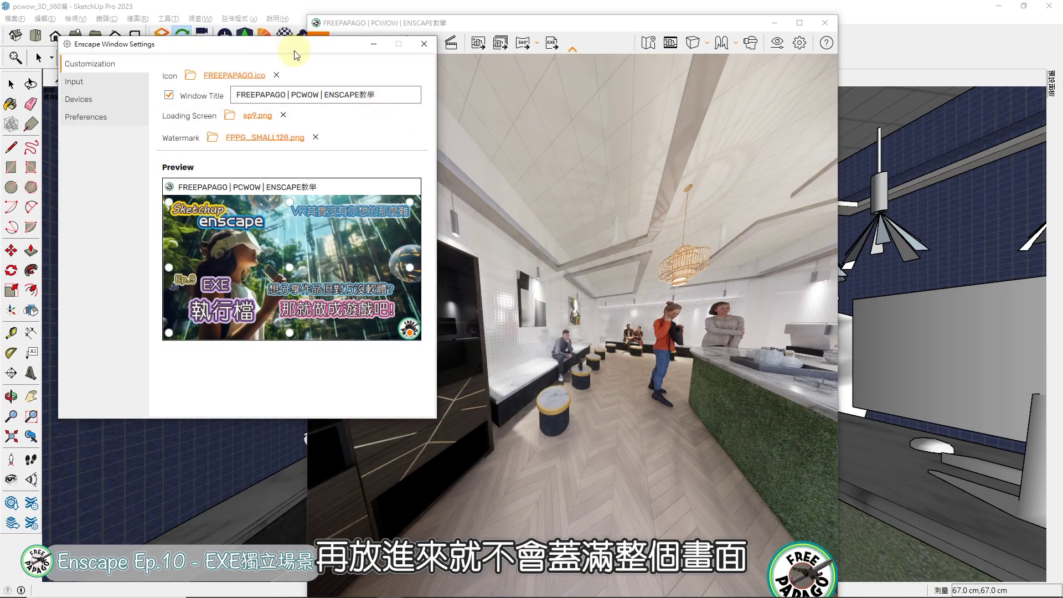
click(409, 267)
click(410, 202)
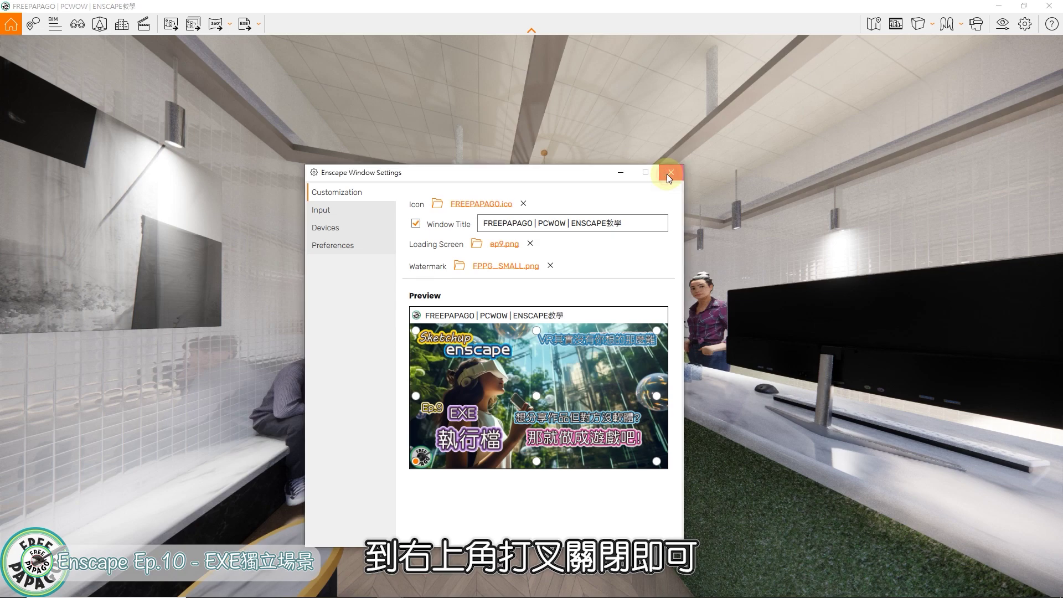
click(669, 173)
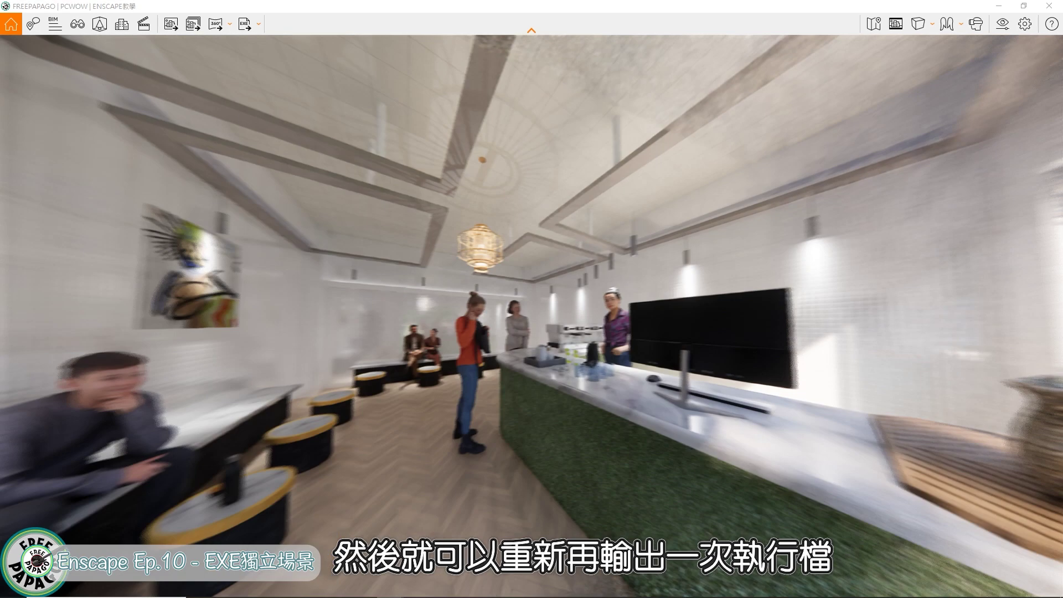
Turn the café view toward the counter and export the scene as the EXE standalone Enscape__pcwow_3D_360篇-FREEPAPAGO.exe in the enscape_o folder
right_drag(577, 317, 542, 294)
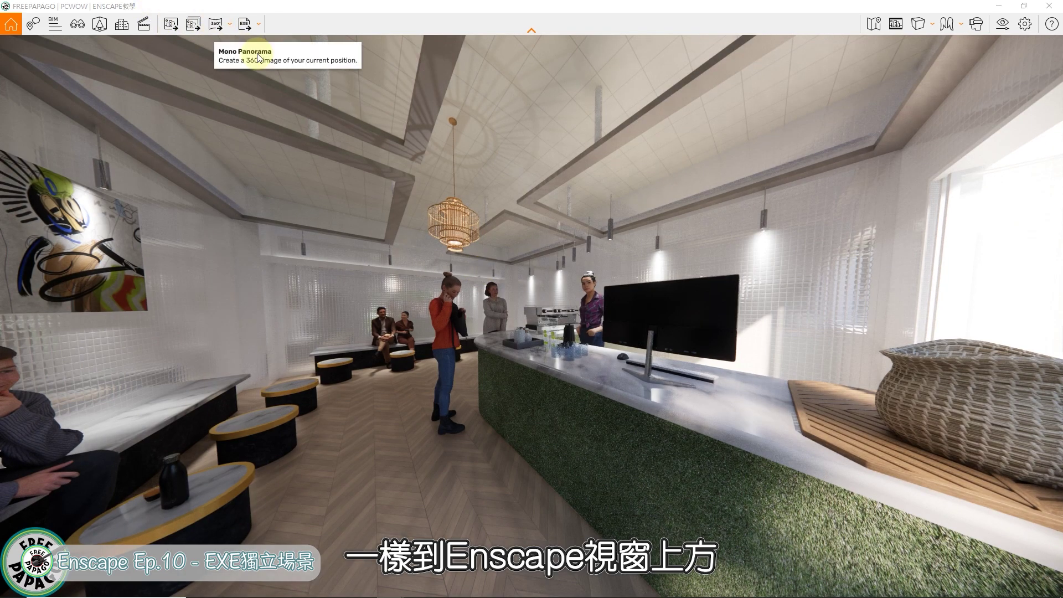
click(245, 24)
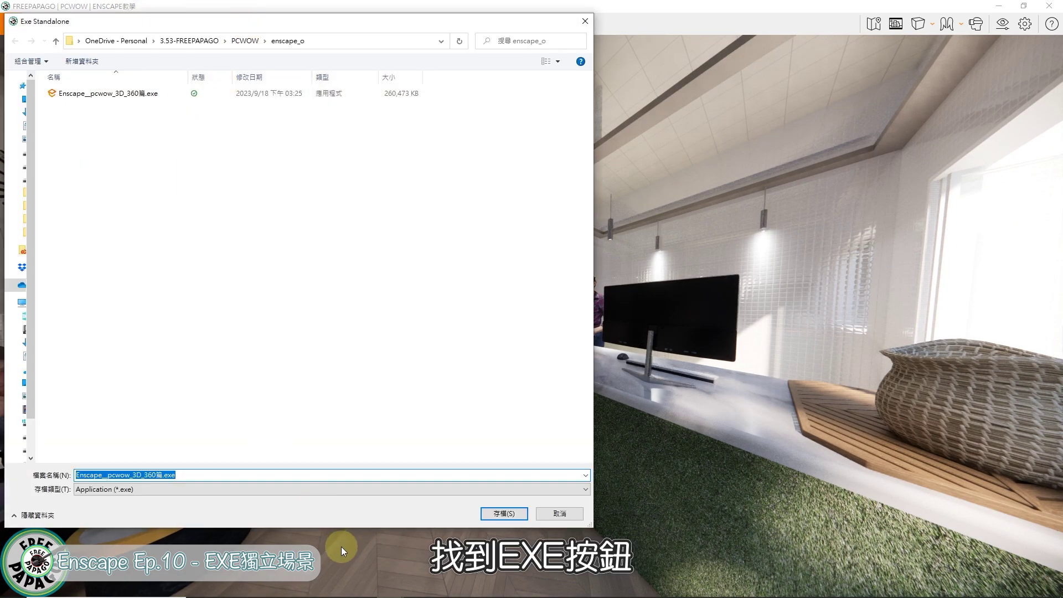
key(Return)
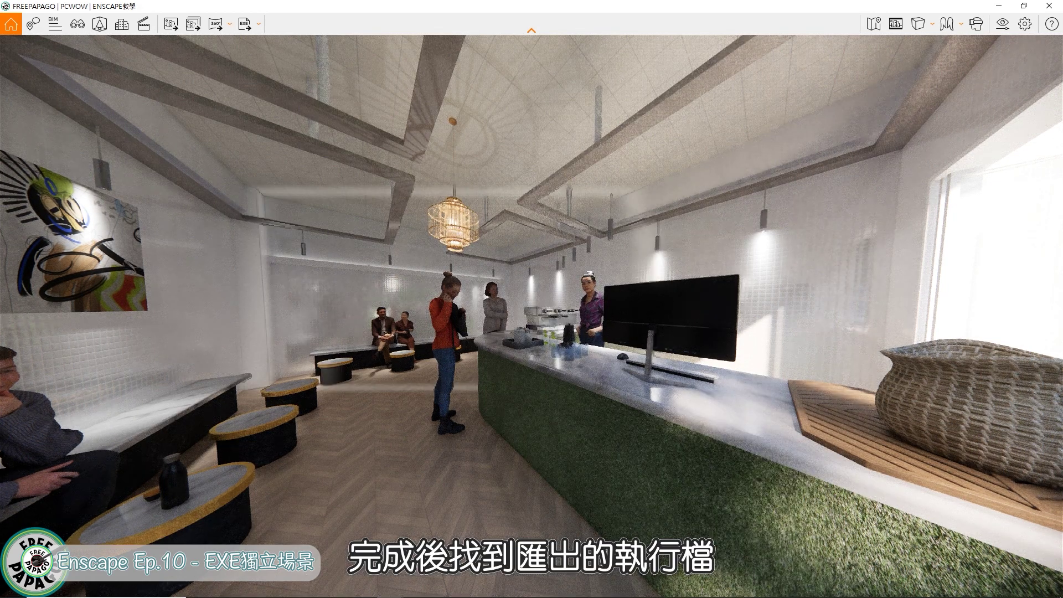
Compare the exported EXE's icon with the older one in the enscape_o folder, and launch Enscape__pcwow_3D_360篇-FREEPAPAGO.exe
drag(967, 48, 602, 60)
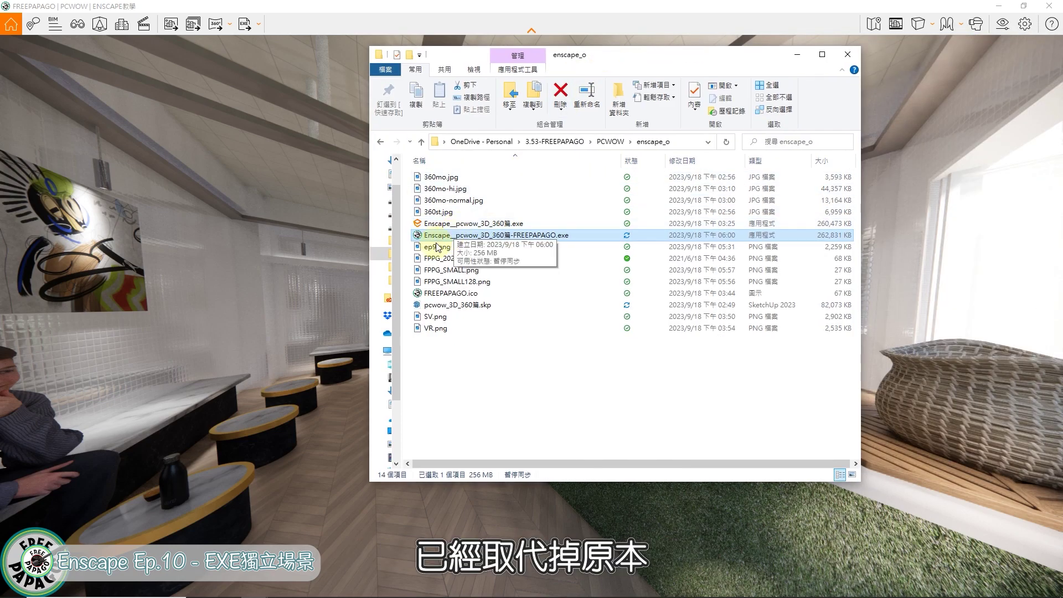
ctrl+scroll(439, 244, up, 5)
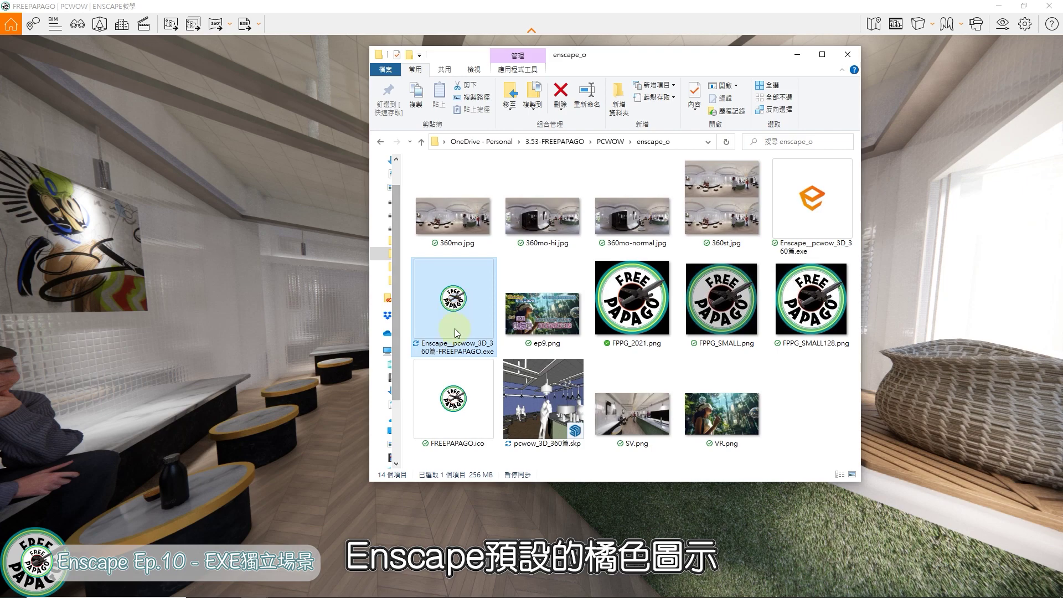
ctrl+scroll(447, 325, down, 6)
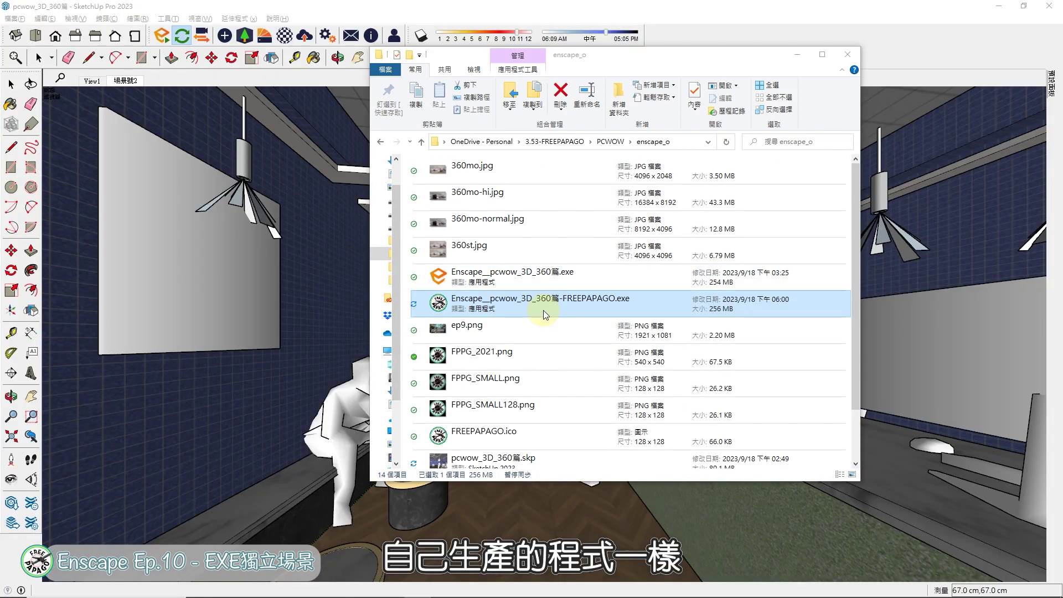
double_click(543, 310)
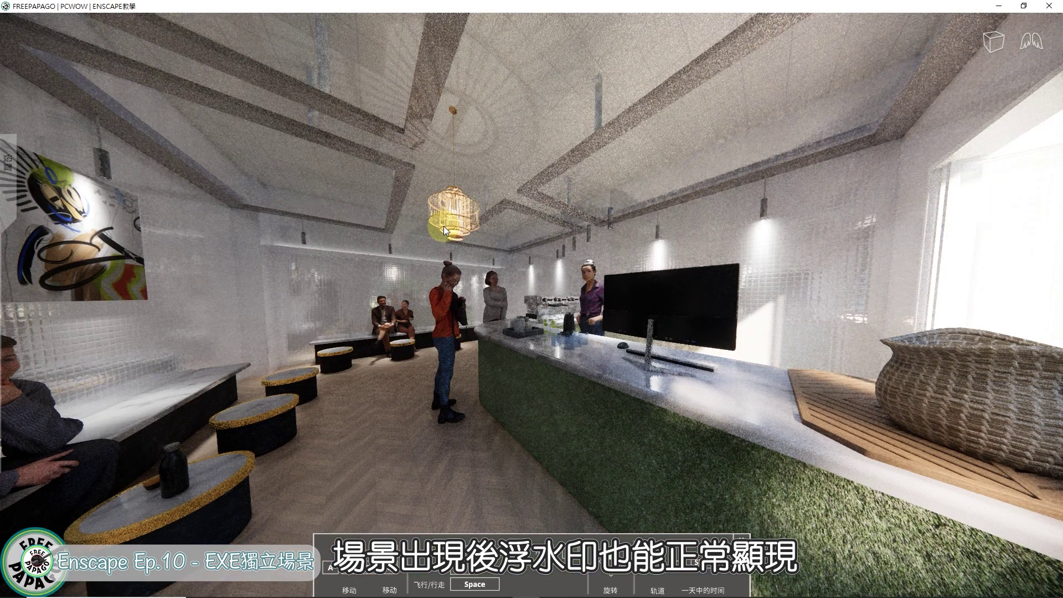
Look around the café from the counter to the window side in the standalone viewer, and open the viewer's settings (设置)
drag(389, 305, 216, 286)
drag(1, 441, 0, 441)
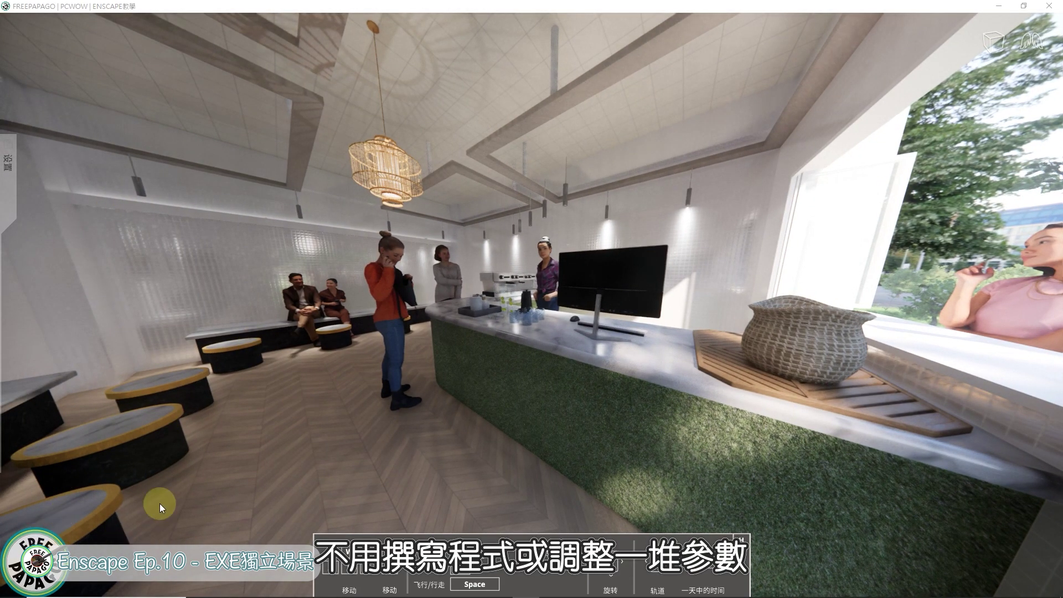
drag(532, 299, 443, 299)
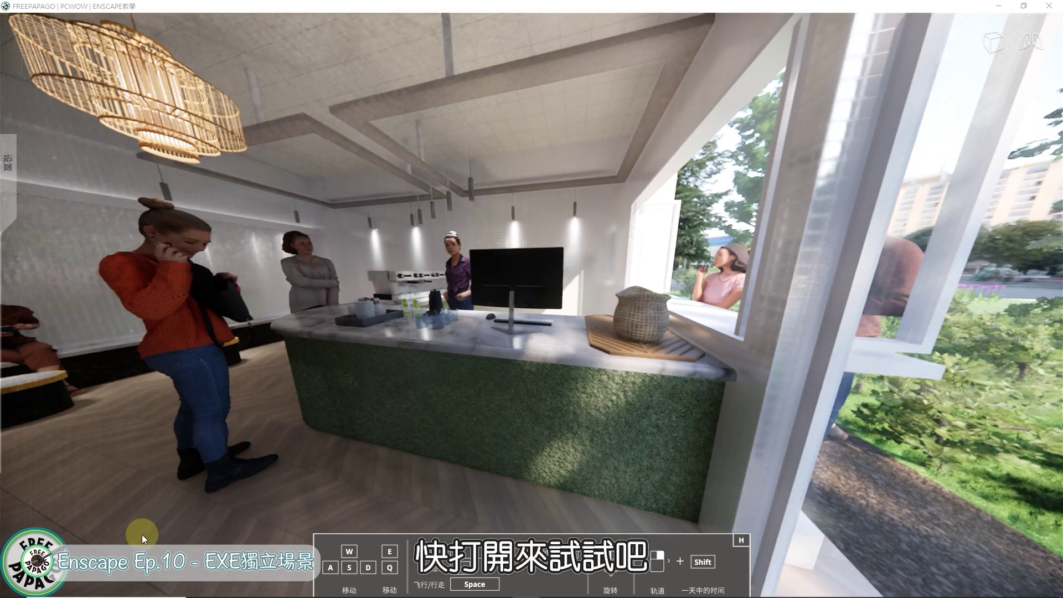
click(10, 194)
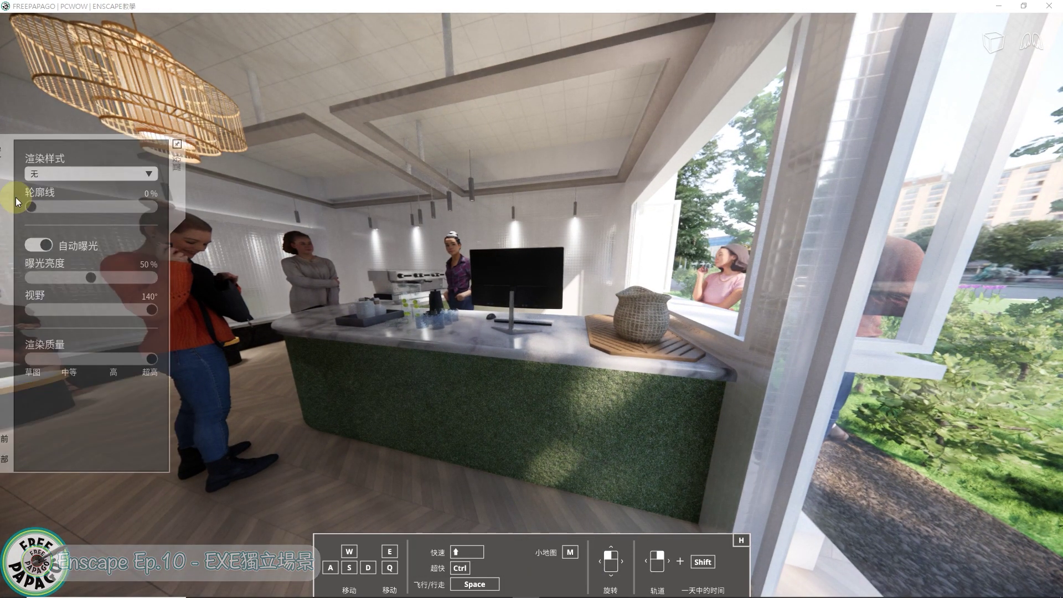